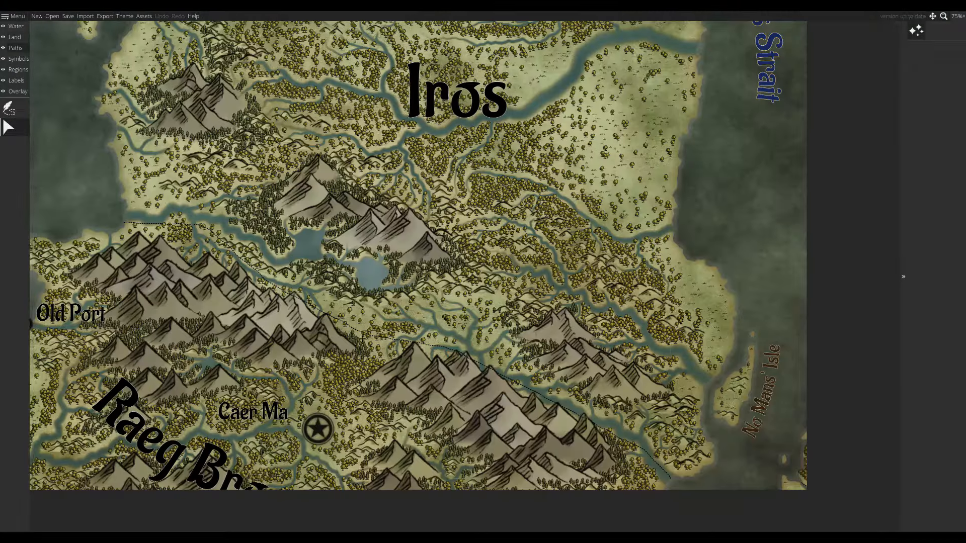
Restyle the border path south of Iros as a dark brown dashed line with width 27 and roughness 0.
click(901, 57)
click(881, 30)
click(863, 66)
drag(889, 77, 863, 78)
click(913, 57)
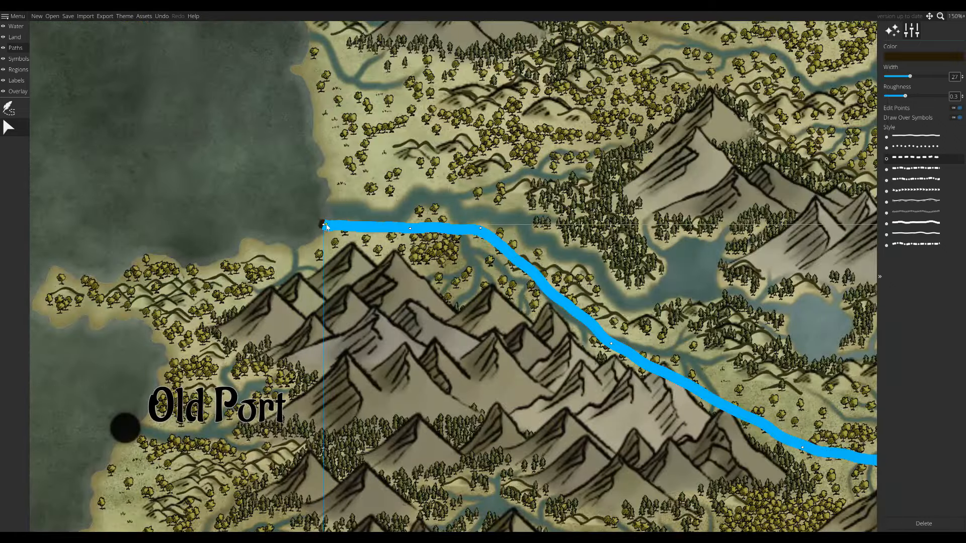
drag(420, 229, 394, 233)
drag(906, 96, 885, 96)
Reshape the western part of the border path so it follows the river's south bank and curves below the two lakes.
drag(444, 235, 429, 211)
drag(515, 260, 511, 241)
drag(611, 343, 579, 272)
mouse_move(618, 304)
mouse_down()
mouse_move(609, 313)
mouse_move(677, 304)
mouse_up()
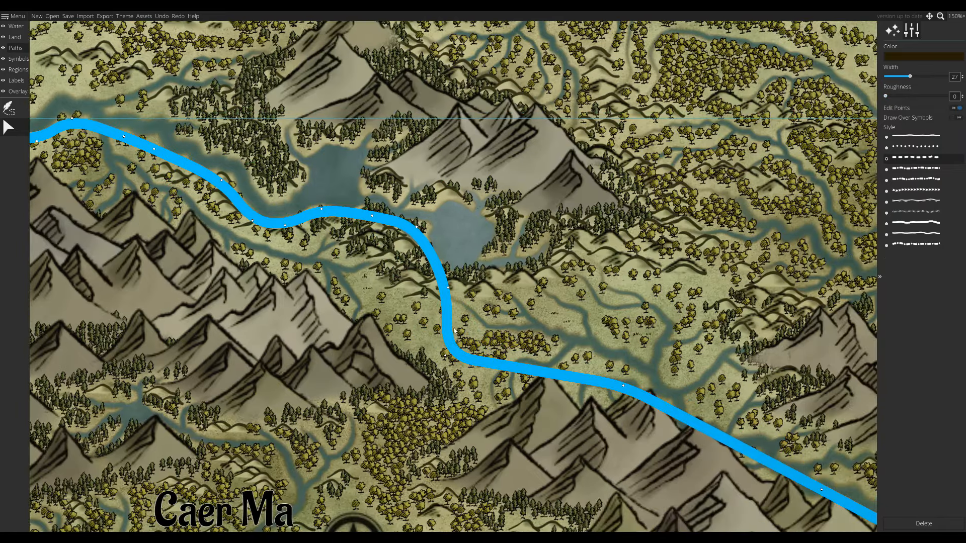
drag(443, 302, 473, 337)
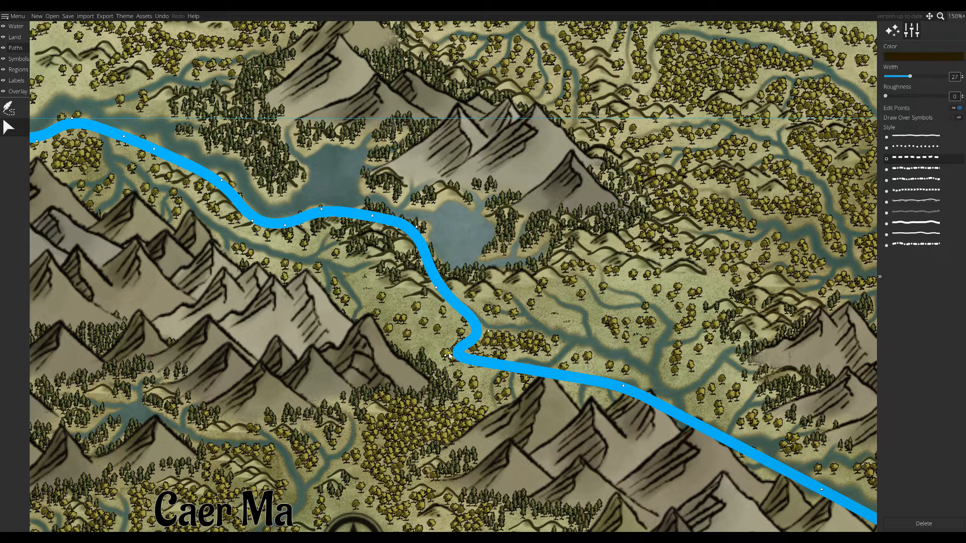
drag(473, 337, 519, 347)
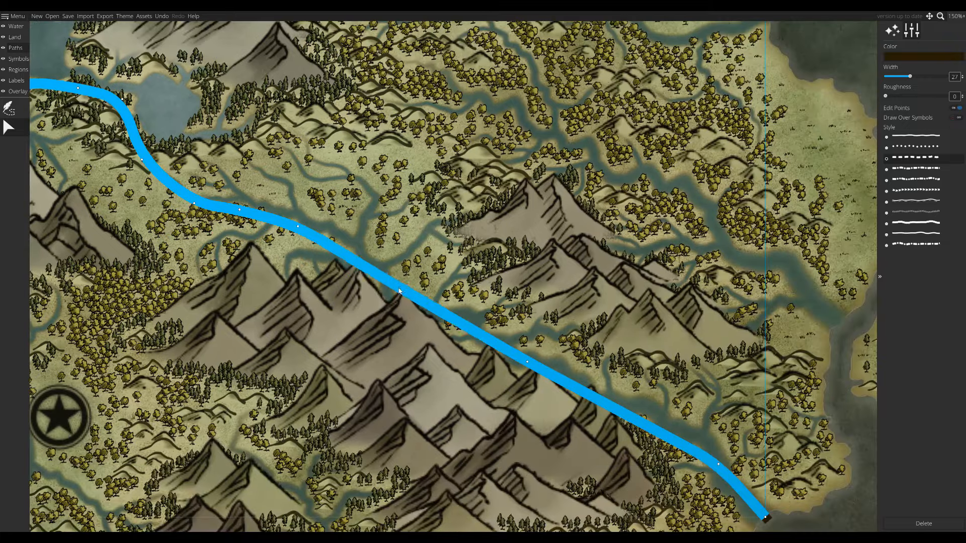
Reshape the eastern part of the border path along the river's south bank down to the southeast coast.
drag(441, 320, 452, 336)
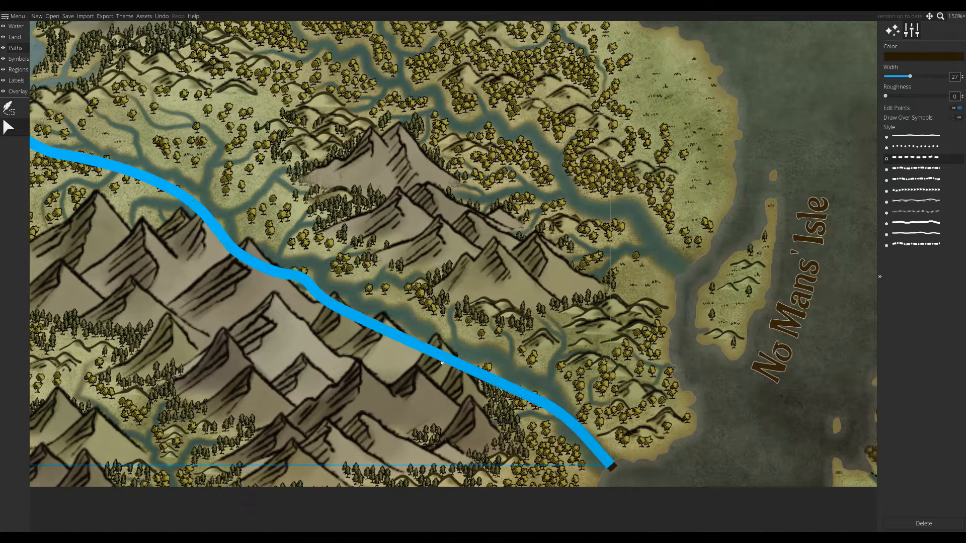
drag(476, 377, 526, 400)
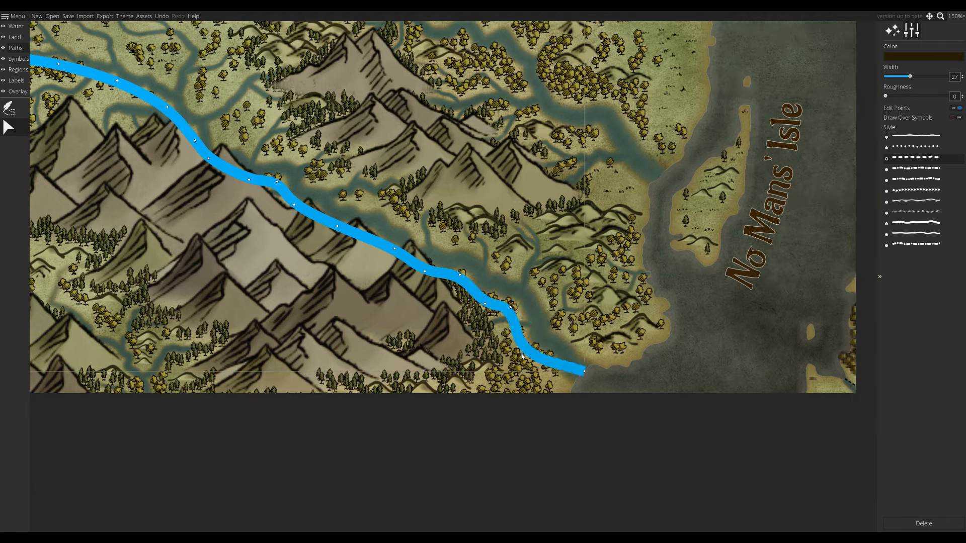
drag(556, 370, 572, 386)
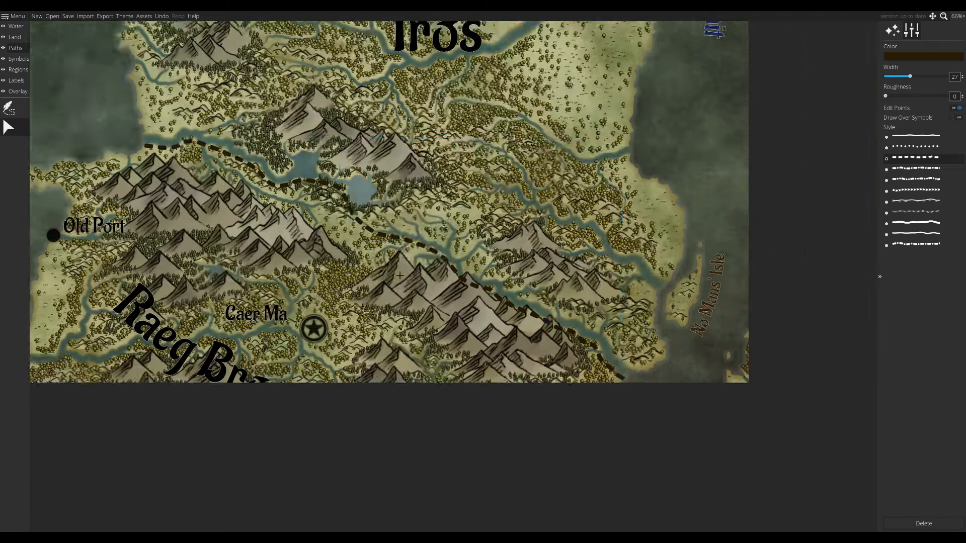
scroll(789, 311, down, 3)
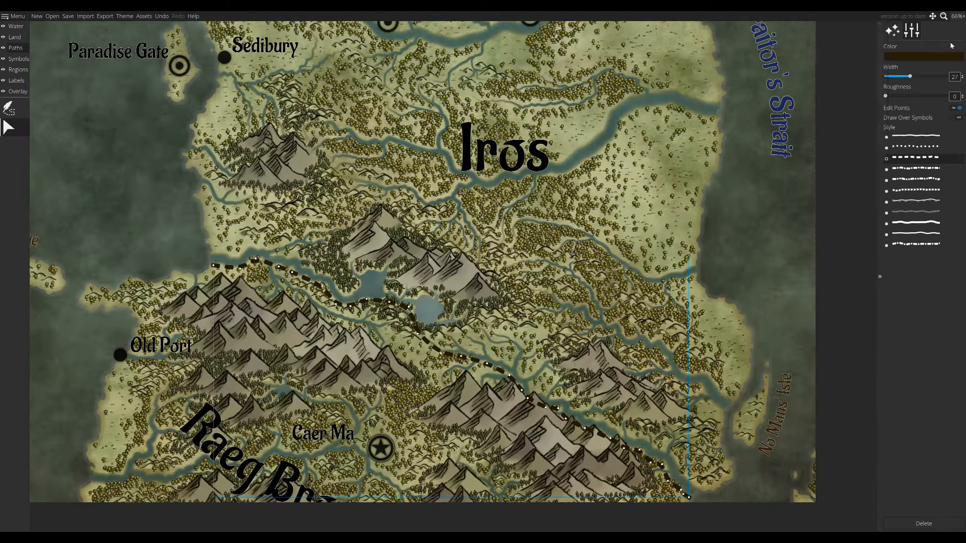
click(788, 311)
Delete the Old Port and Caer Ma labels and their settlement markers south of the border.
click(16, 80)
click(9, 127)
click(294, 287)
key(Delete)
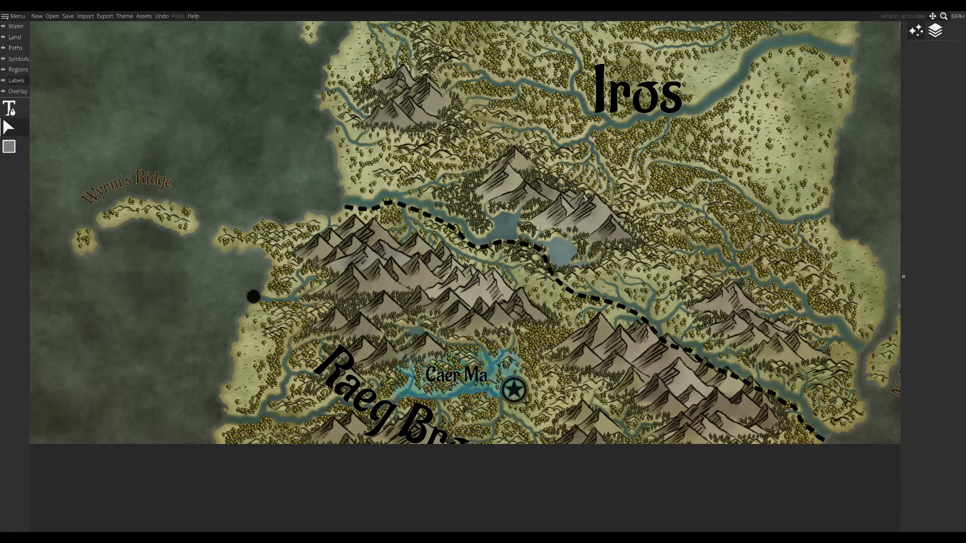
click(457, 374)
key(Delete)
Straighten the Raeg Brogos label and move it up so the whole name sits on the land south of the border.
click(316, 362)
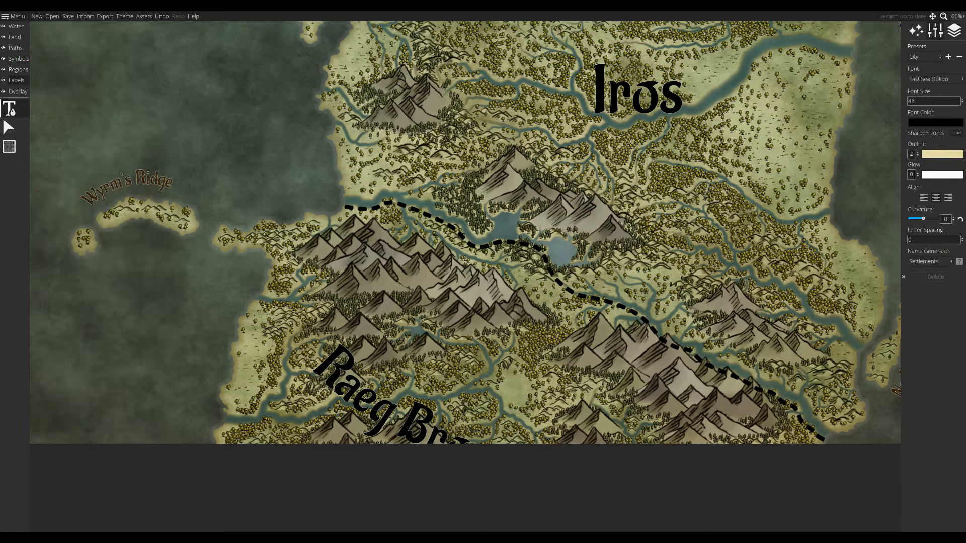
drag(316, 362, 326, 292)
click(953, 218)
click(543, 315)
drag(543, 315, 581, 321)
Paint the land south of the border and the Wyrm's Ridge islands tan with the hard round brush, enlarged to size 440.
click(14, 37)
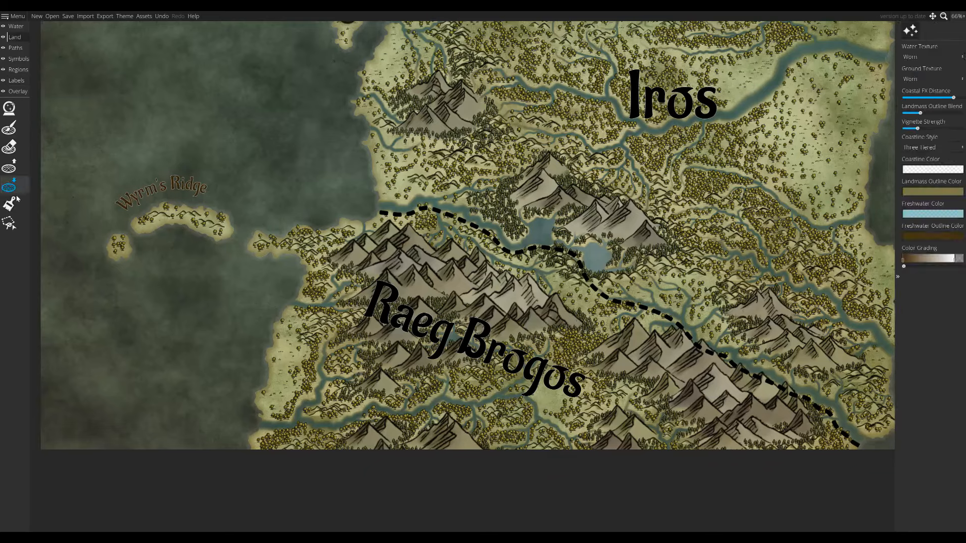
click(9, 204)
drag(924, 238, 930, 238)
drag(298, 322, 287, 435)
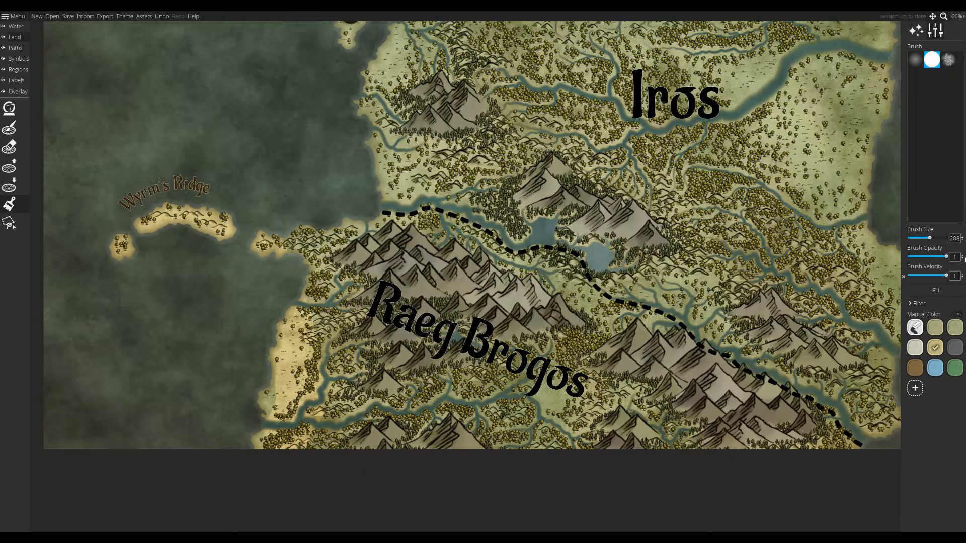
drag(931, 238, 941, 238)
mouse_move(287, 422)
mouse_down()
mouse_move(675, 446)
mouse_move(402, 251)
mouse_move(618, 428)
mouse_move(535, 417)
mouse_up()
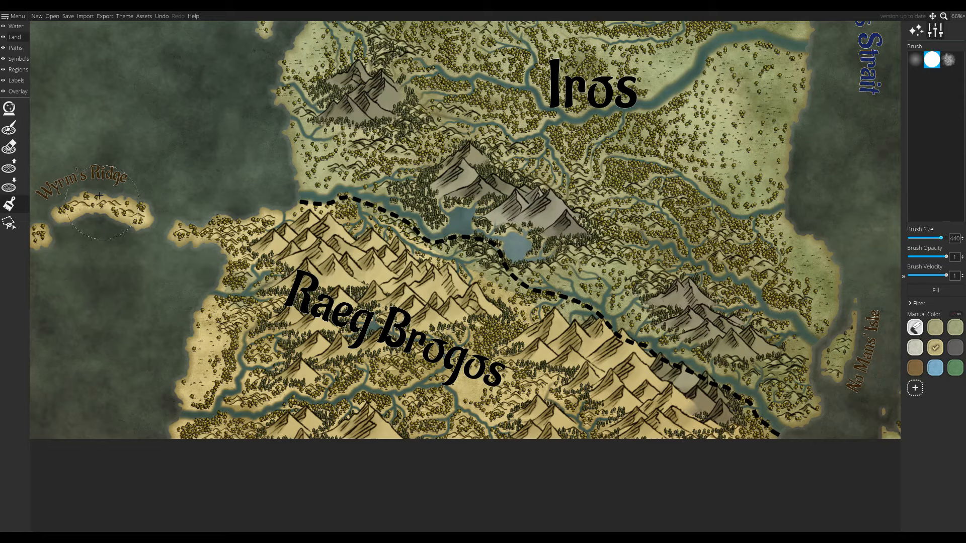
Erase the mountain, hill and tree symbols from Raeg Brogos and the western islands, up to the dashed border.
click(18, 58)
click(9, 166)
drag(931, 56, 946, 55)
mouse_move(215, 363)
mouse_down()
mouse_move(204, 428)
mouse_move(302, 427)
mouse_up()
mouse_move(132, 238)
mouse_down()
mouse_move(238, 251)
mouse_move(392, 237)
mouse_move(347, 342)
mouse_up()
drag(347, 342, 199, 305)
mouse_move(191, 312)
mouse_down()
mouse_move(619, 392)
mouse_move(325, 388)
mouse_move(343, 329)
mouse_move(475, 360)
mouse_up()
scroll(800, 438, up, 6)
mouse_move(600, 325)
mouse_down()
mouse_move(312, 248)
mouse_move(529, 325)
mouse_up()
mouse_move(528, 325)
mouse_down()
mouse_move(362, 236)
mouse_move(453, 214)
mouse_move(640, 329)
mouse_up()
mouse_move(568, 271)
mouse_down()
mouse_move(546, 247)
mouse_move(521, 239)
mouse_up()
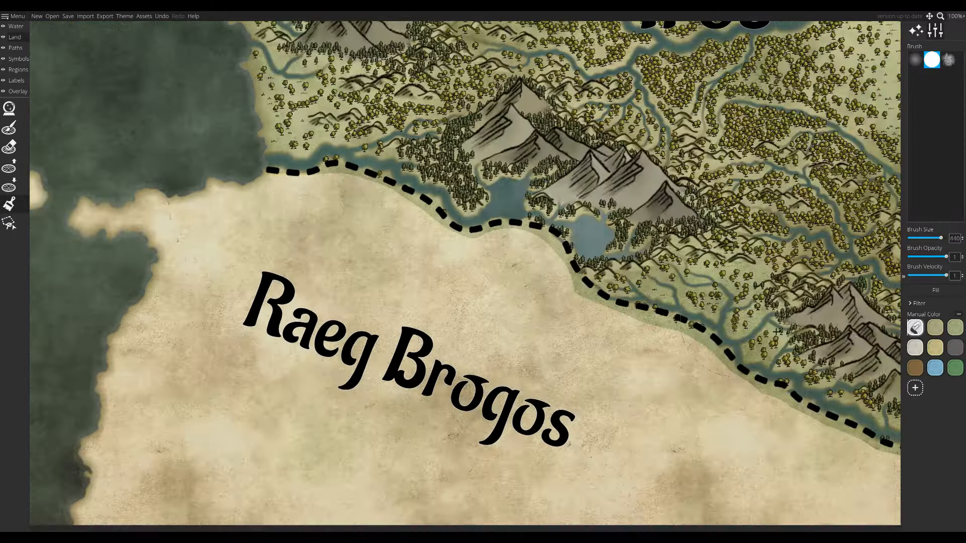
Paint over the leftover green strip just south of the dashed border with a smaller hard round brush.
scroll(272, 170, up, 8)
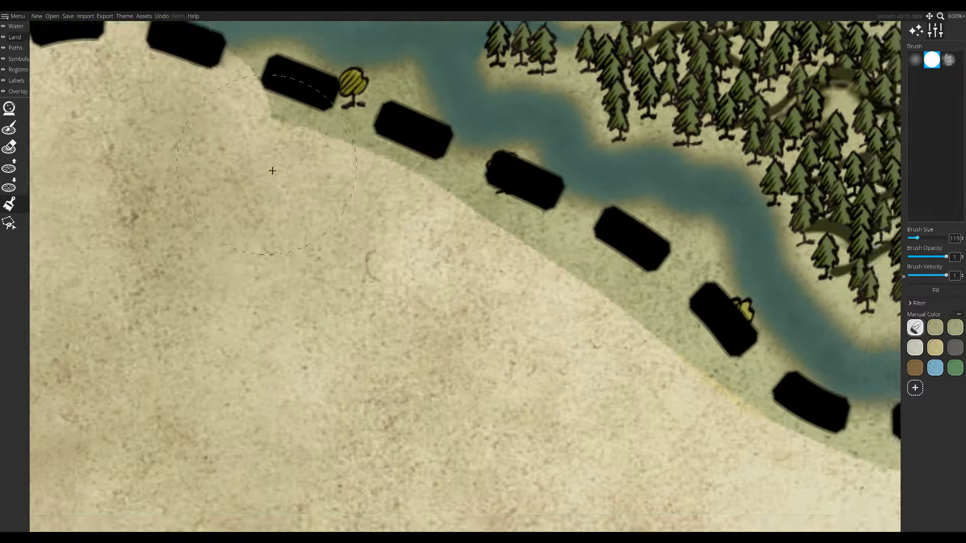
mouse_move(272, 171)
mouse_down()
mouse_move(584, 302)
mouse_move(625, 431)
mouse_move(425, 295)
mouse_move(268, 297)
mouse_move(649, 453)
mouse_move(526, 440)
mouse_move(616, 437)
mouse_up()
scroll(746, 414, down, 10)
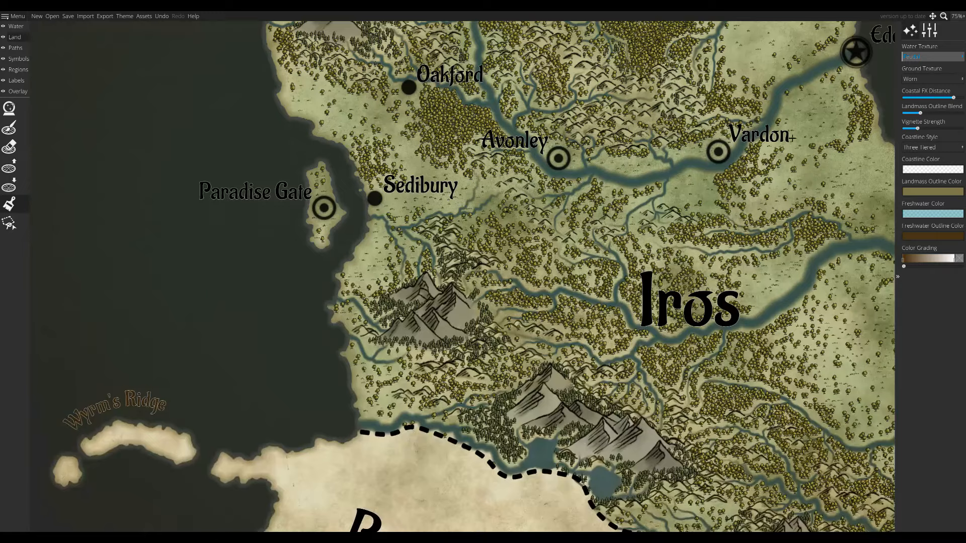
Set the water texture to Paper and replace the Worn ground texture, trying Equirectangular and the option after it.
click(956, 78)
click(949, 79)
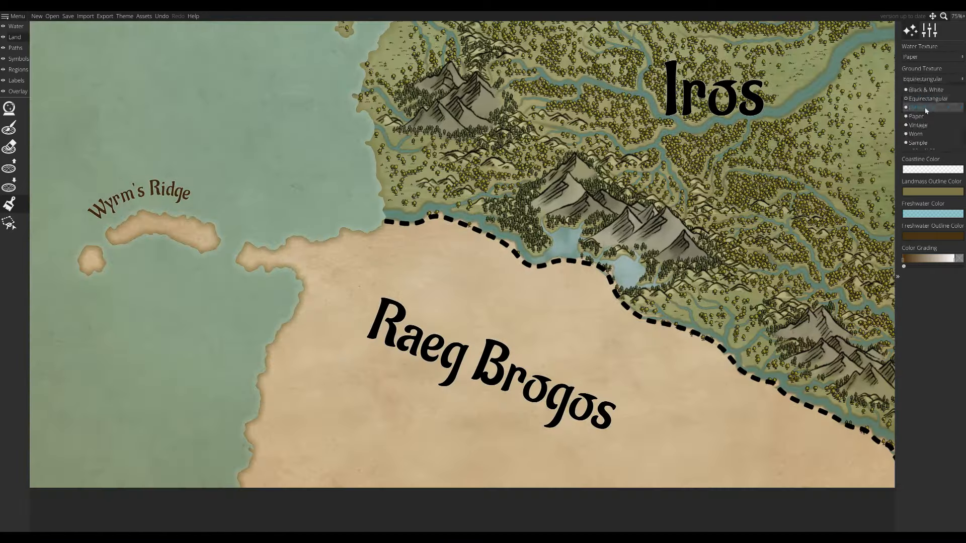
click(928, 108)
scroll(498, 438, down, 8)
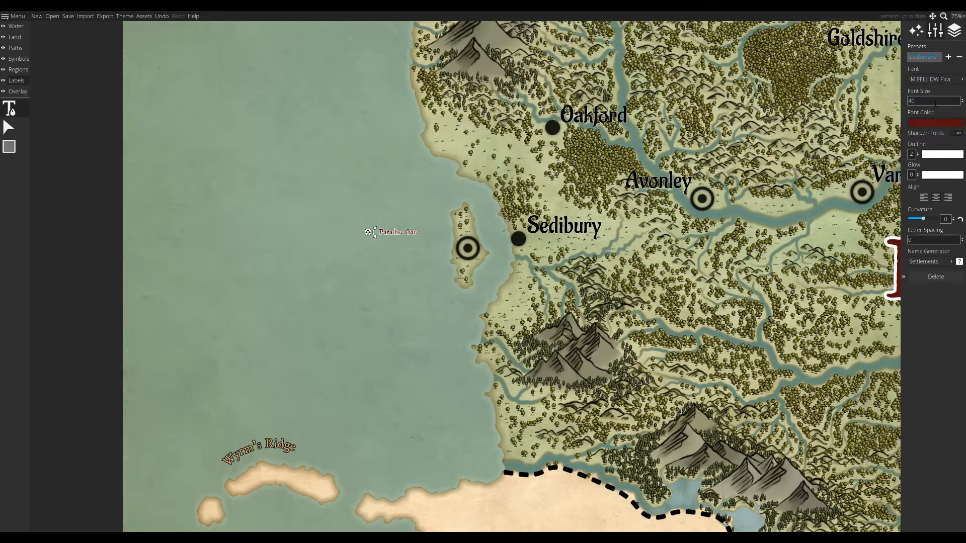
Restyle the Paradise Gate label in dark red IM FELL DW Pica at size 40 with a white outline of 2.
click(447, 305)
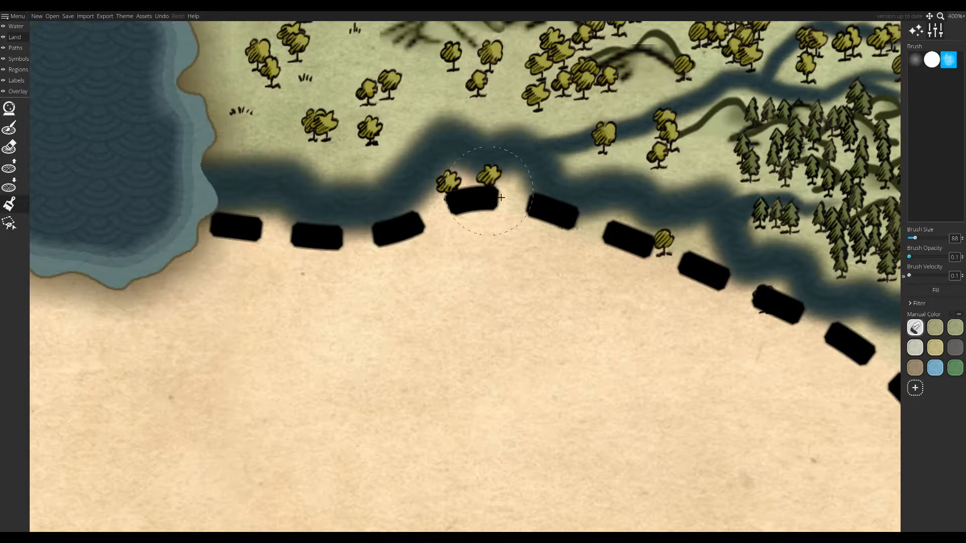
Blend the sand colour along the whole border with the textured brush at size 88, opacity 0.1 and velocity 0.1.
drag(513, 334, 271, 299)
drag(754, 443, 428, 358)
drag(755, 504, 369, 343)
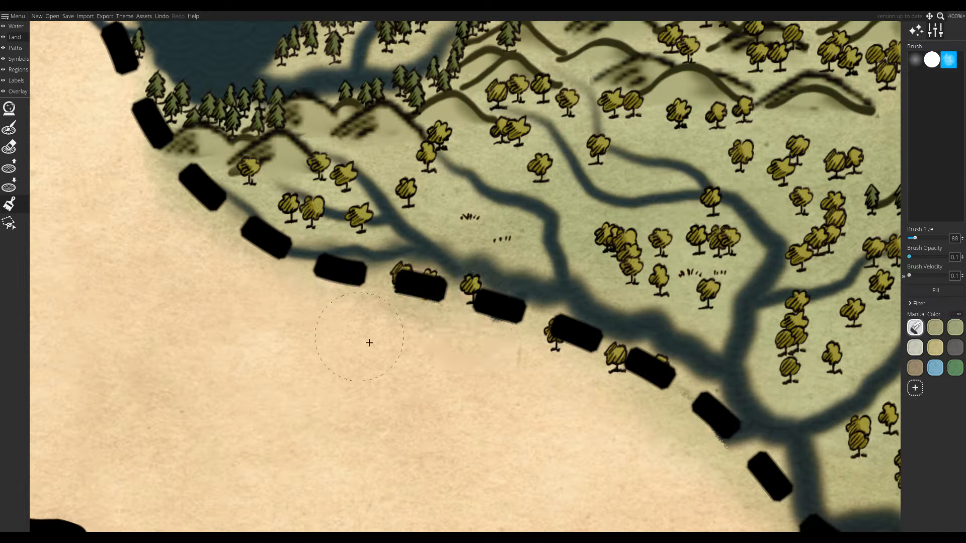
drag(543, 384, 151, 130)
drag(891, 444, 135, 79)
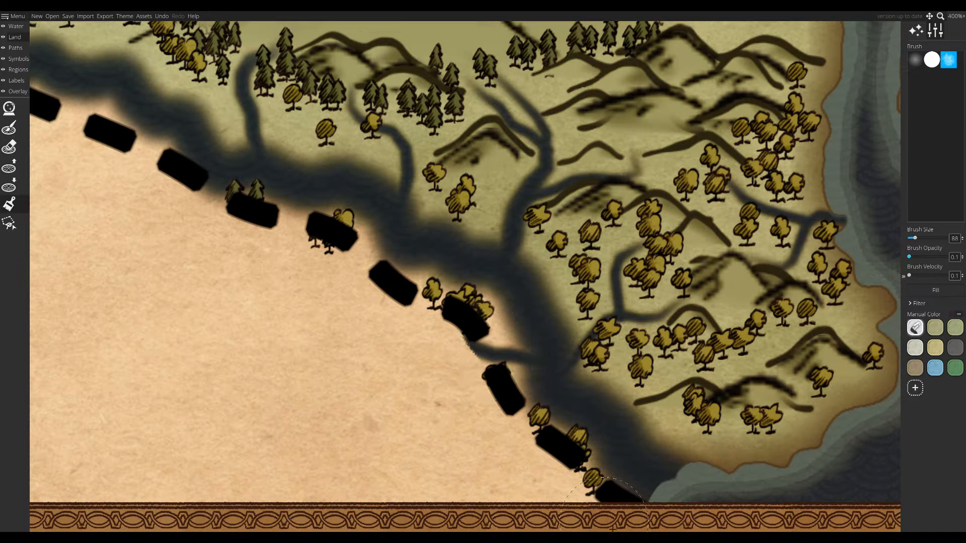
click(15, 25)
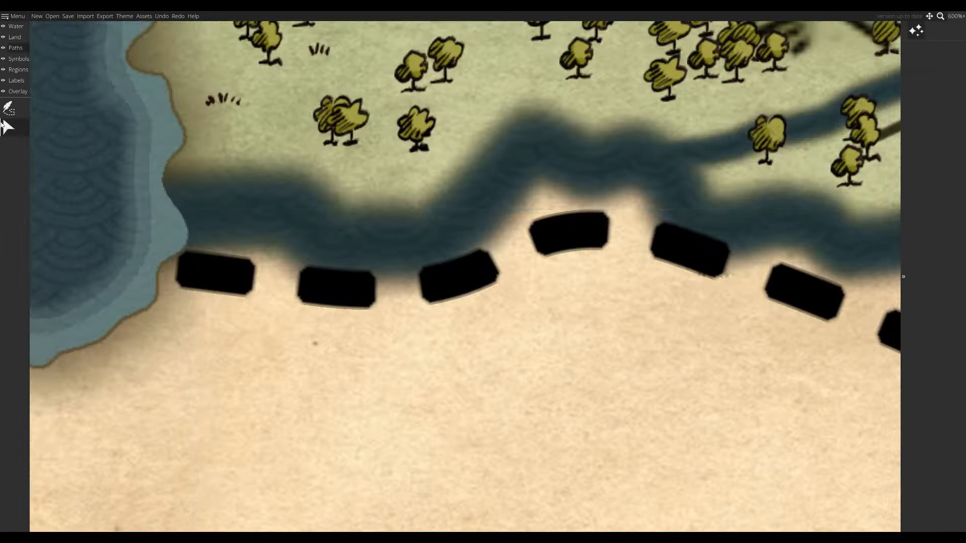
Adjust the western border path's points to follow the river bends and pass closely below the two lakes.
click(959, 109)
drag(528, 226, 584, 201)
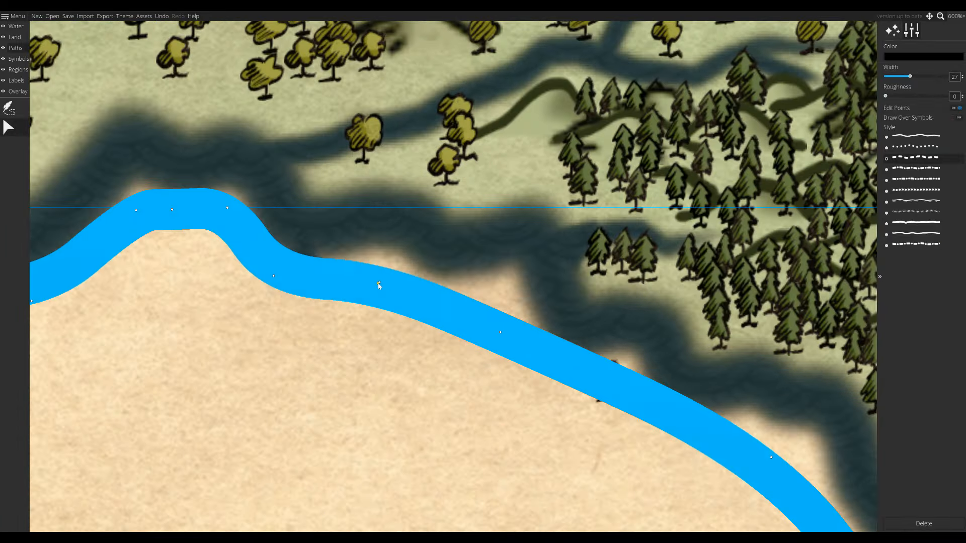
drag(378, 281, 509, 281)
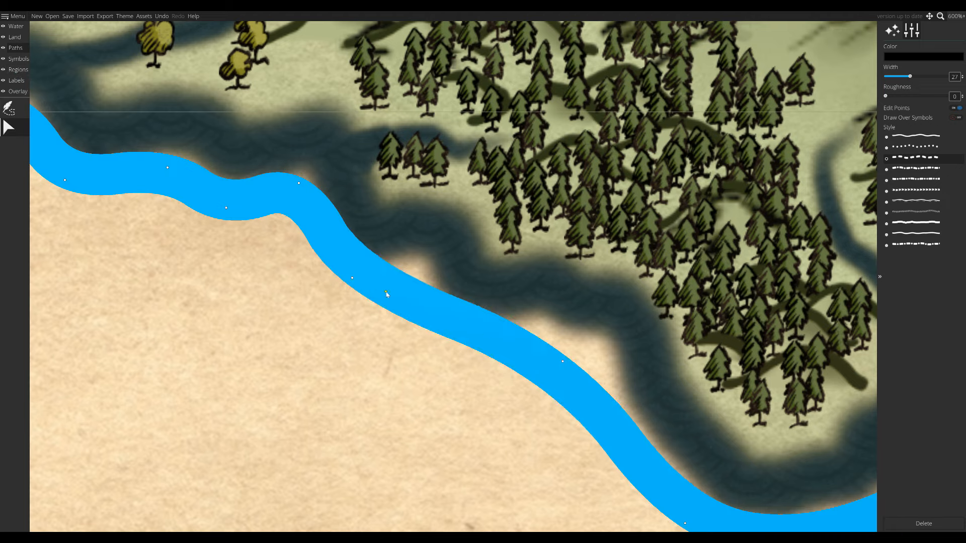
drag(387, 295, 464, 350)
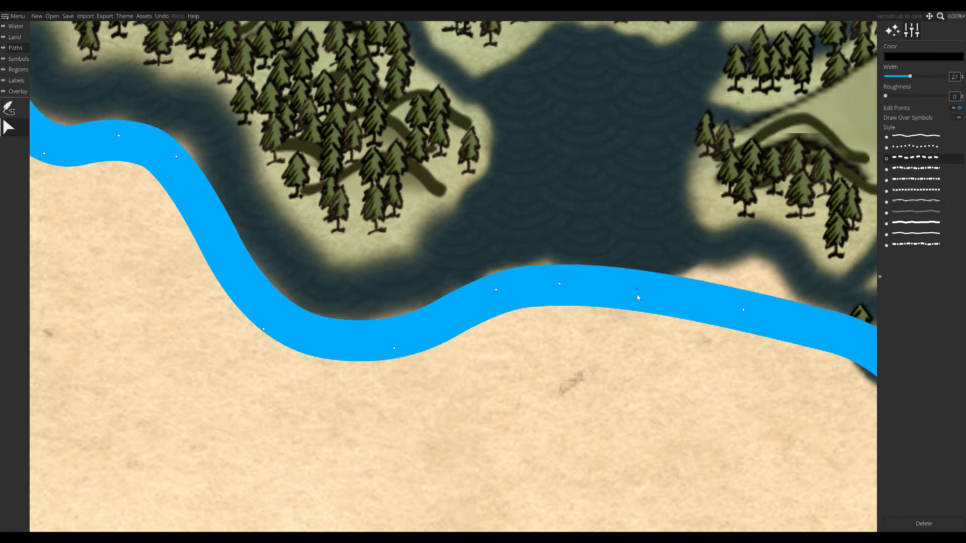
drag(638, 298, 649, 282)
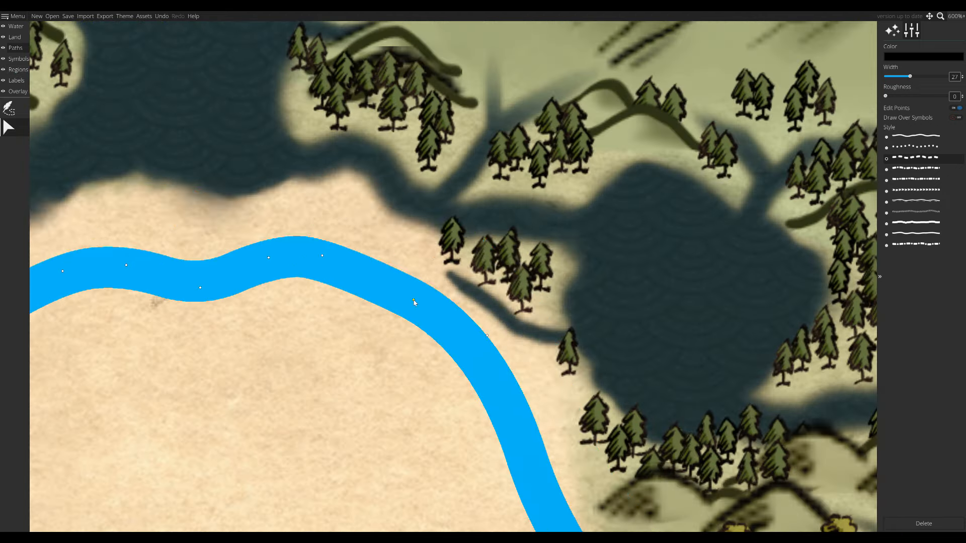
drag(512, 268, 558, 387)
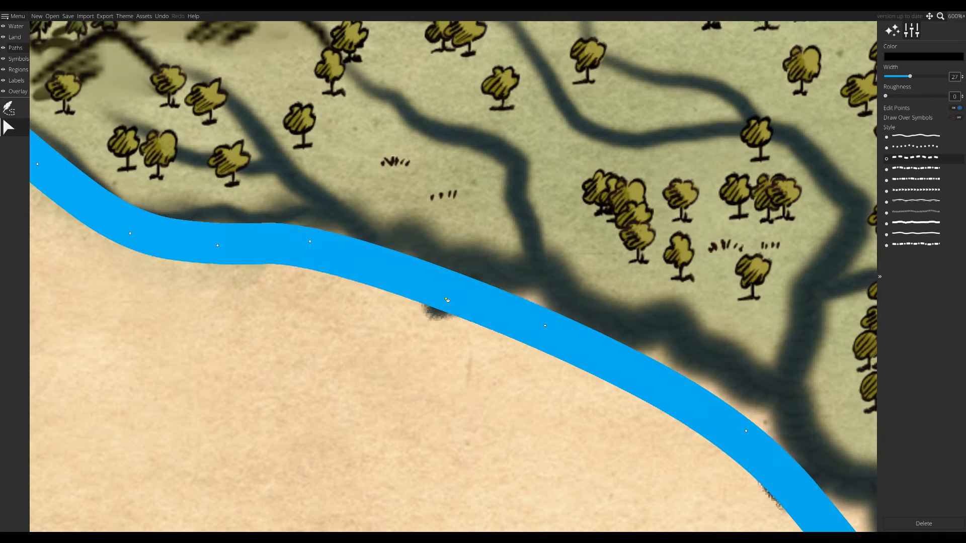
Adjust the border path's points southeast of the lakes so the line hugs the river's bends toward the coast.
drag(437, 301, 430, 290)
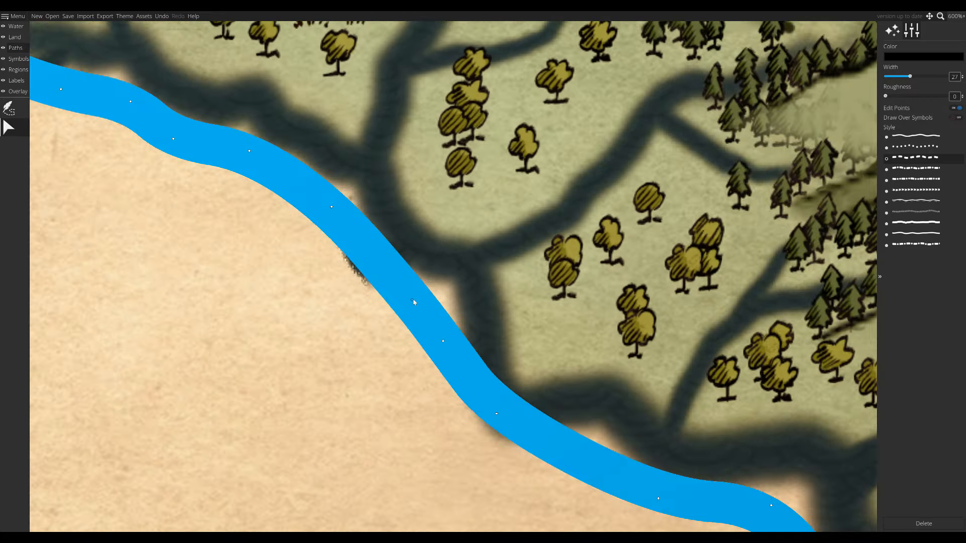
drag(497, 416, 571, 470)
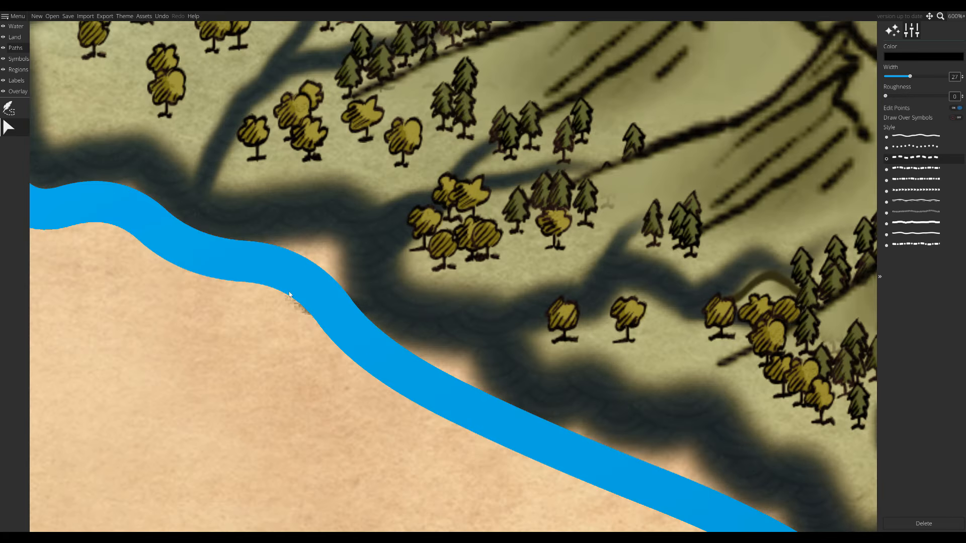
drag(287, 292, 347, 315)
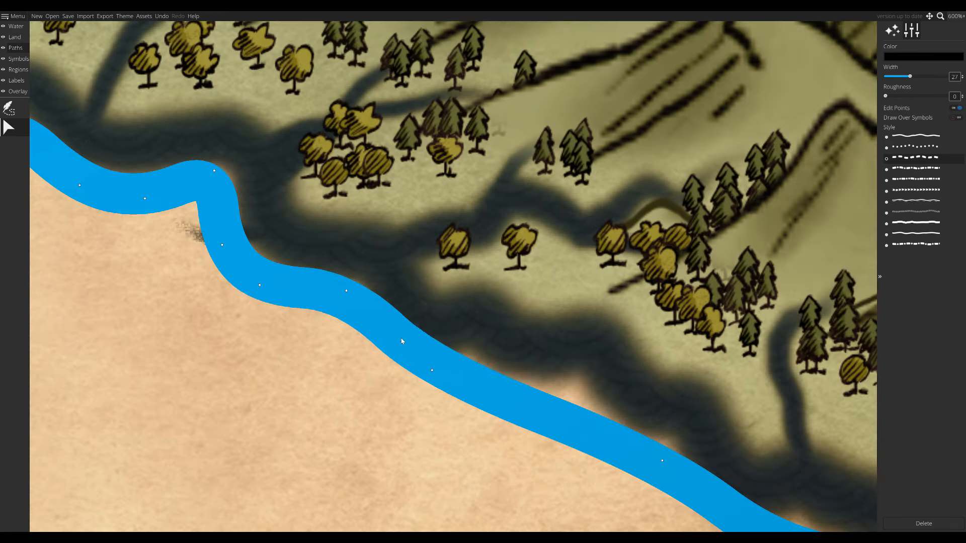
drag(352, 307, 472, 370)
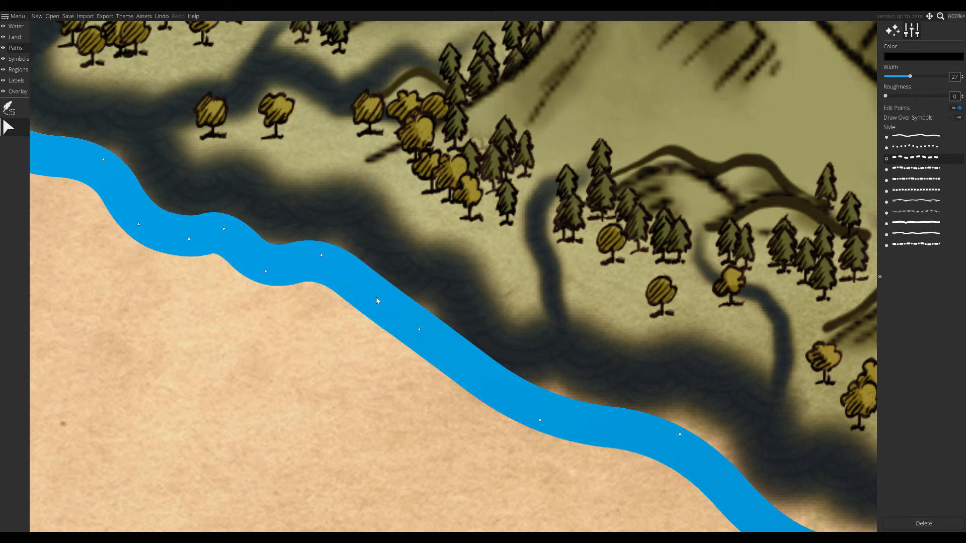
drag(383, 295, 681, 439)
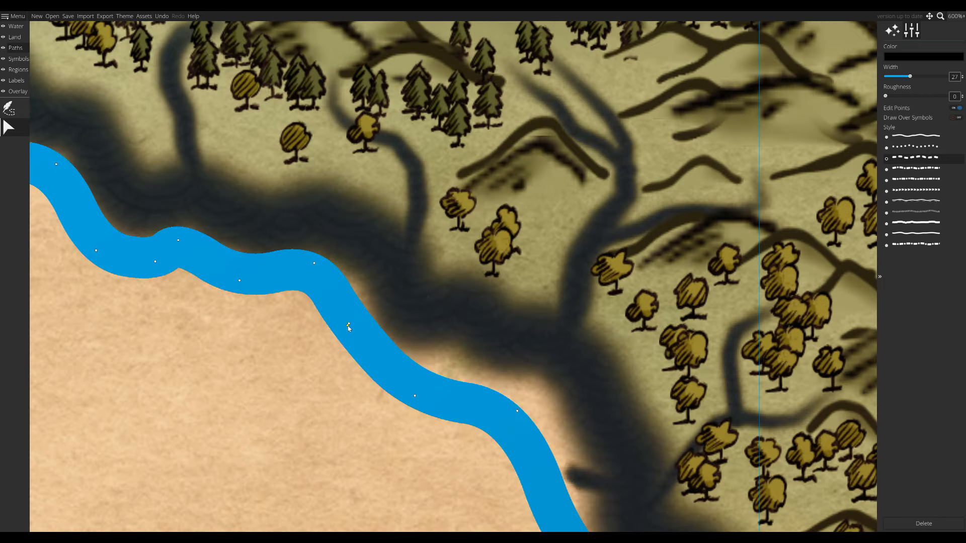
drag(345, 323, 392, 355)
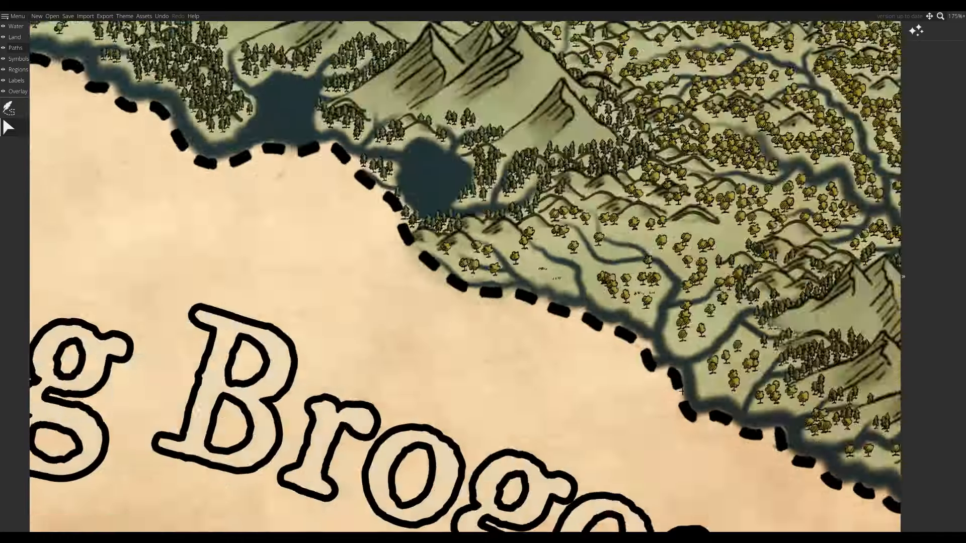
Touch up the land colour beside the adjusted border near the lakes with the size 88 textured brush at opacity 0.1.
scroll(491, 325, up, 2)
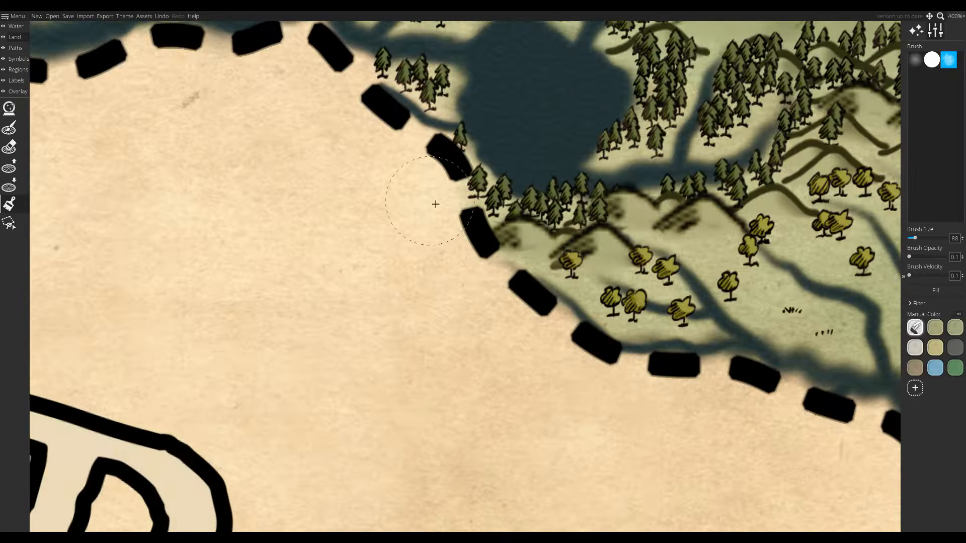
scroll(436, 204, down, 4)
drag(721, 466, 506, 330)
scroll(505, 332, down, 3)
drag(589, 338, 588, 498)
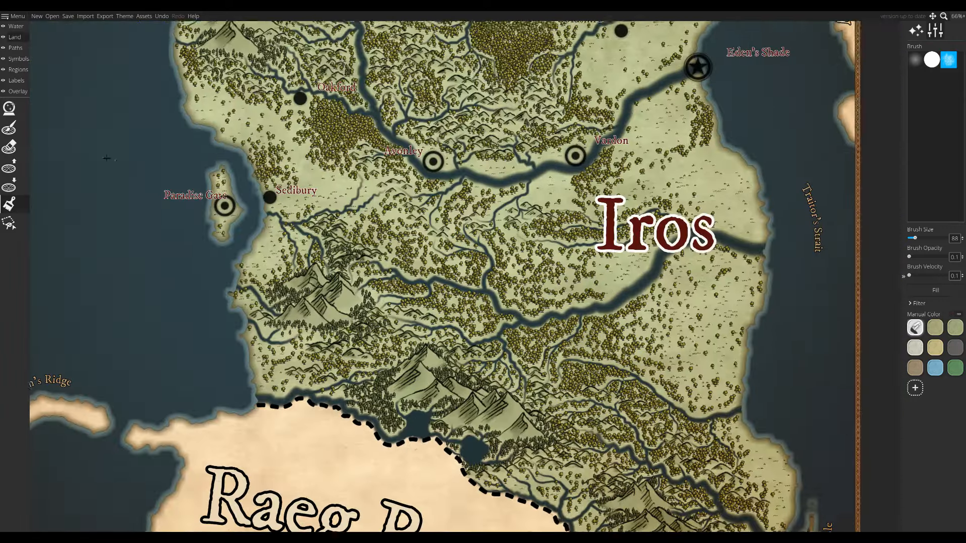
Fill in the country's southwestern mountain range with mountain and tree symbols at scale 100.
click(19, 59)
click(9, 185)
scroll(189, 347, up, 3)
click(431, 313)
click(9, 147)
click(934, 186)
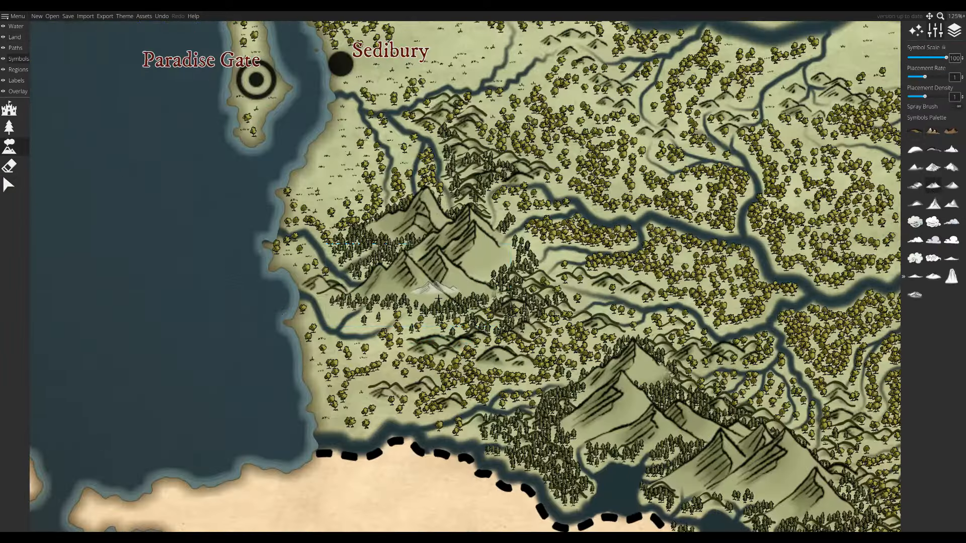
click(9, 127)
scroll(309, 347, up, 3)
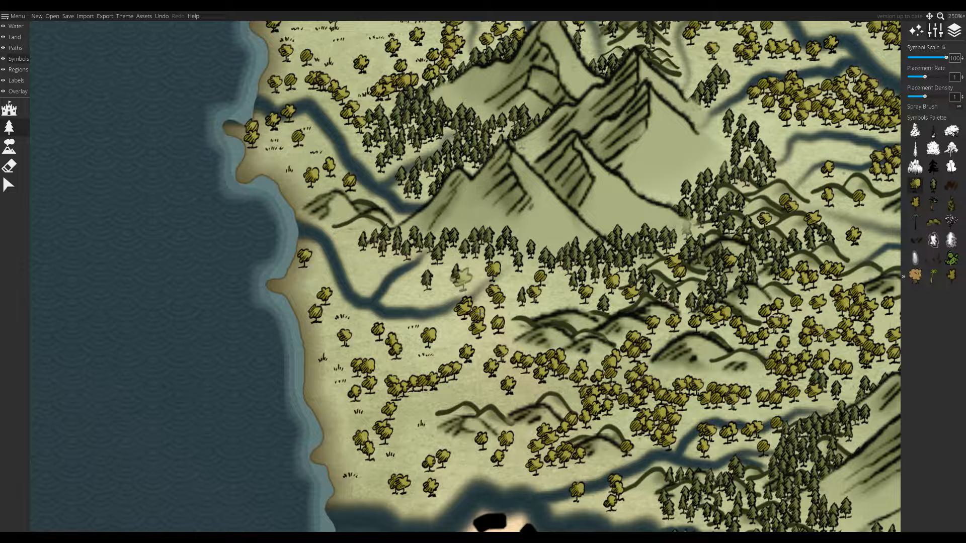
scroll(313, 308, down, 6)
click(9, 185)
scroll(346, 324, up, 5)
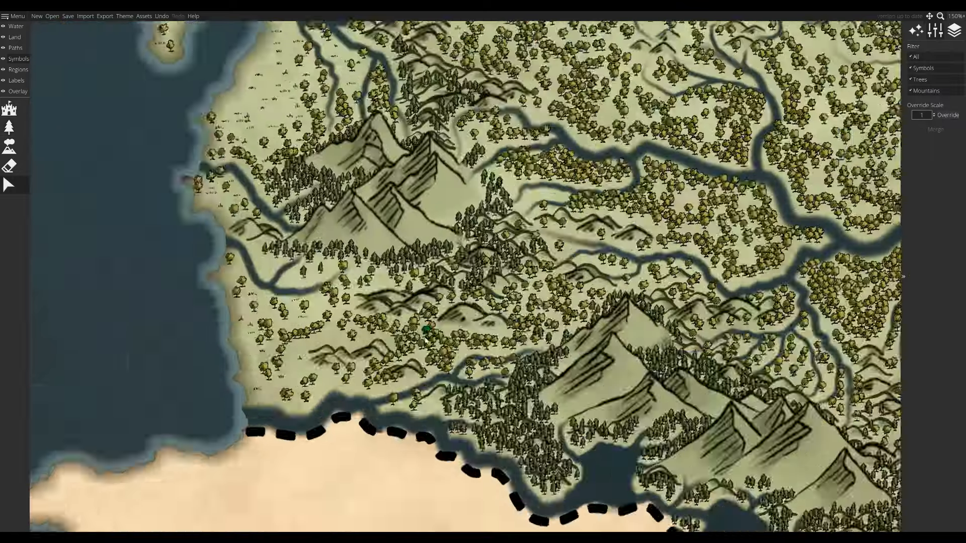
scroll(346, 324, down, 3)
Add tree symbols at scale 80 along the small rivers between the hills and the forest.
drag(347, 171, 348, 423)
scroll(593, 47, up, 4)
click(9, 128)
click(9, 185)
scroll(437, 294, up, 4)
click(9, 128)
scroll(491, 214, down, 4)
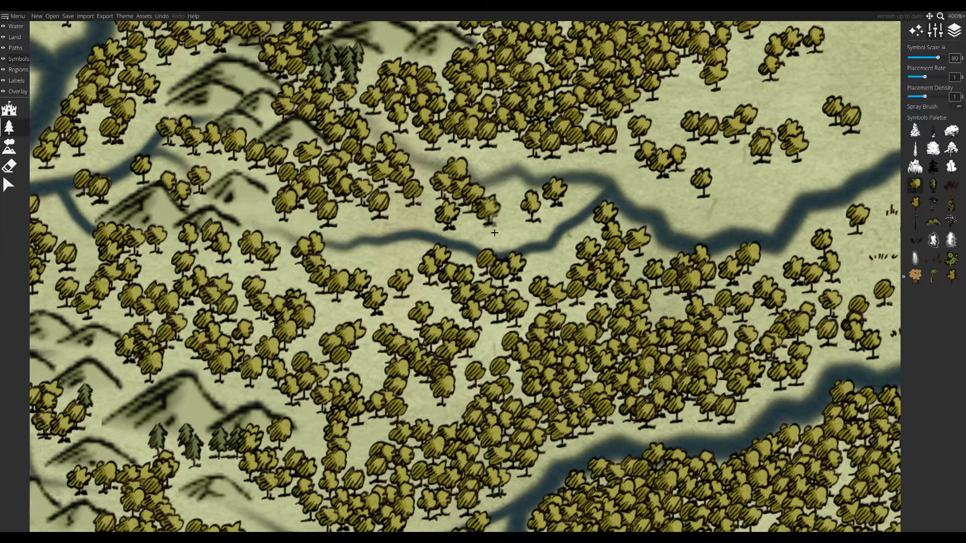
drag(515, 195, 494, 218)
scroll(556, 221, down, 7)
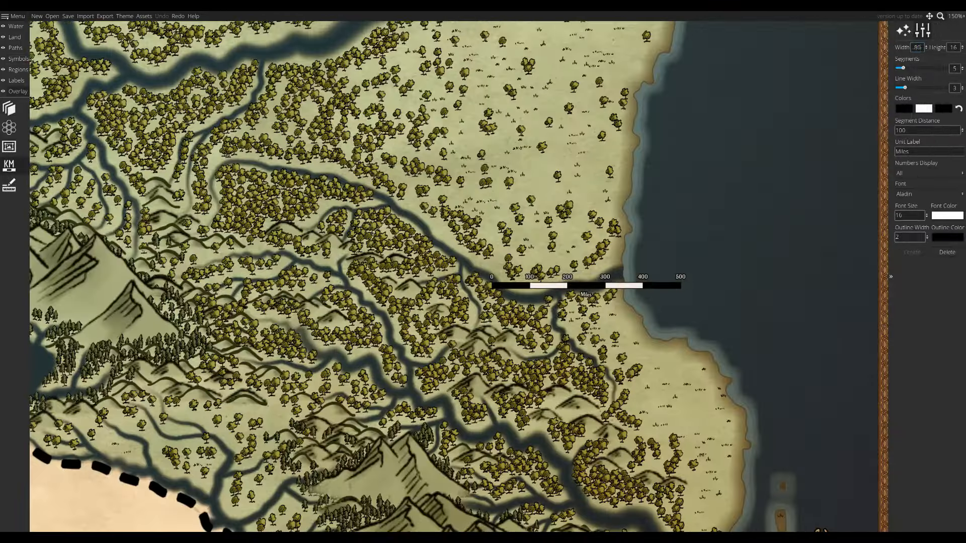
Set the scale bar's font size to 60, line width to 4 and segment distance to 25.
text(60)
drag(655, 285, 401, 345)
click(963, 86)
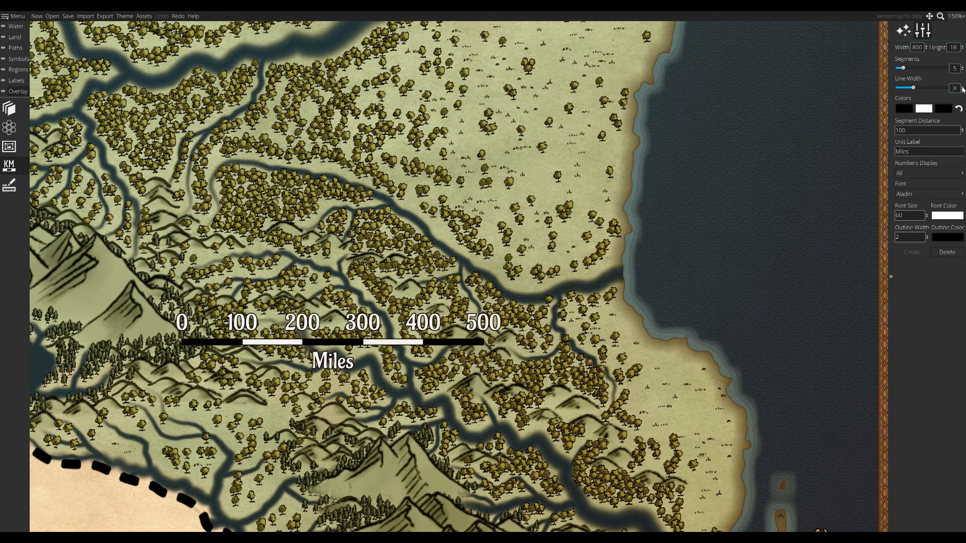
click(962, 129)
click(962, 132)
Set the scale bar's width to 650 and place it above the copyright line in the map's southwestern corner.
click(926, 49)
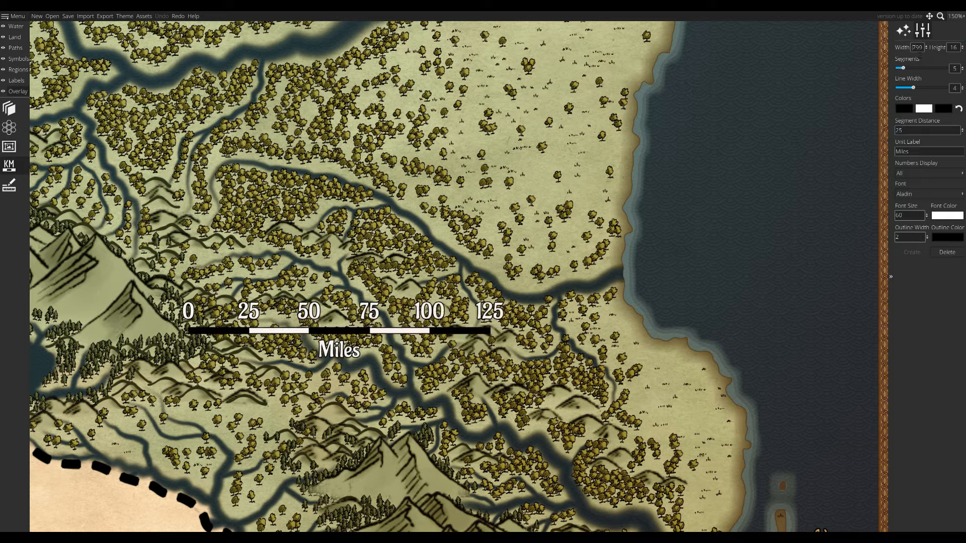
drag(309, 334, 631, 367)
scroll(631, 367, down, 3)
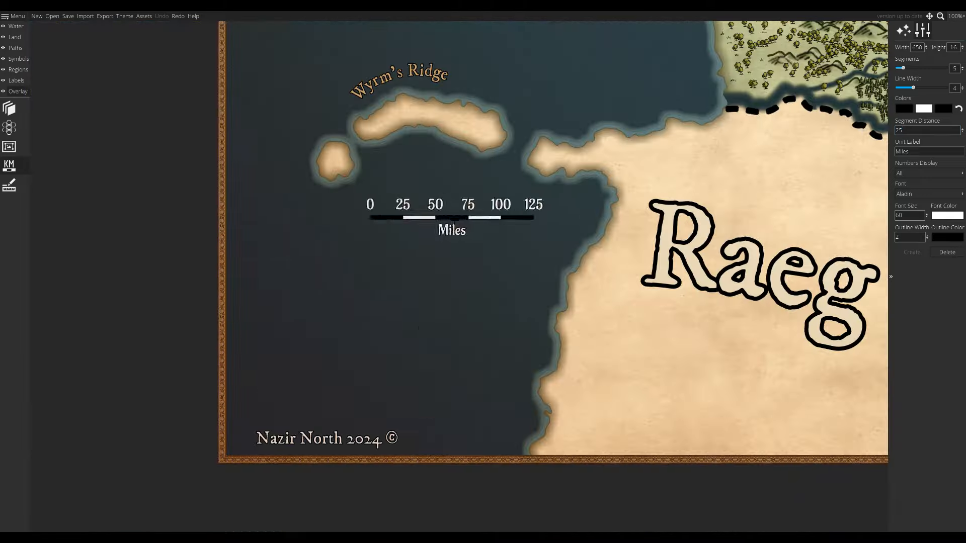
drag(453, 223, 343, 395)
scroll(343, 395, down, 10)
scroll(568, 327, up, 10)
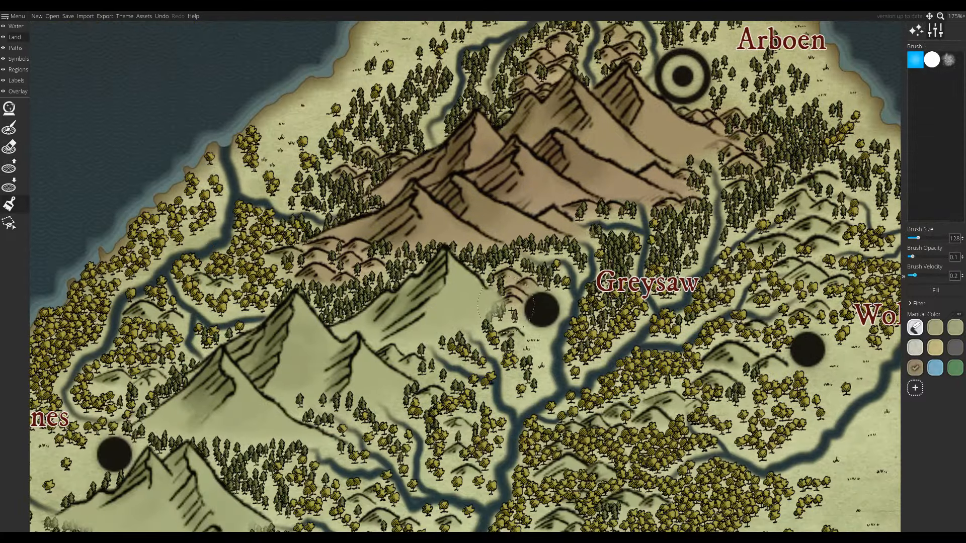
Tint the mountains from Greysaw down to Sorgravia brown with the soft brush at size 116, opacity 0.1 and velocity 0.2.
drag(511, 310, 402, 352)
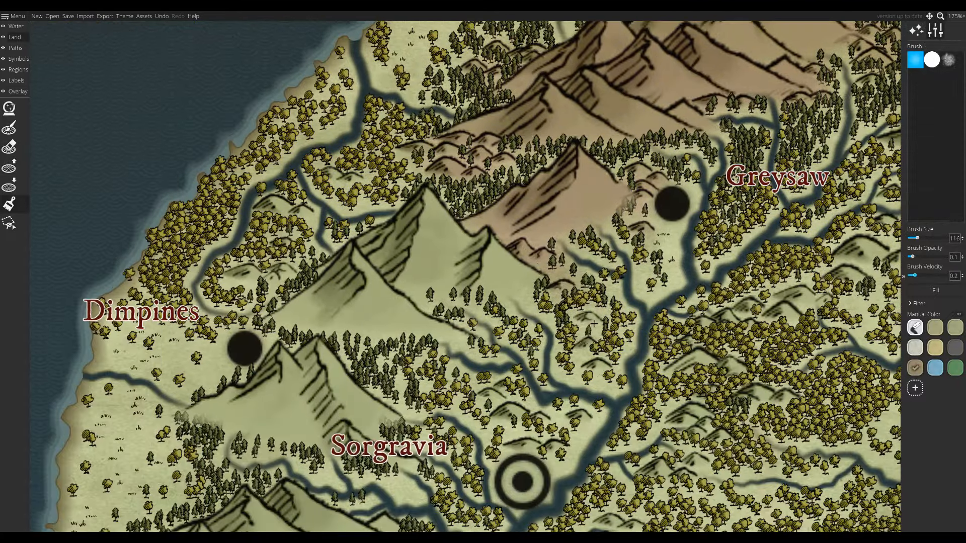
mouse_move(589, 342)
mouse_down()
mouse_move(432, 279)
mouse_move(417, 308)
mouse_move(270, 277)
mouse_up()
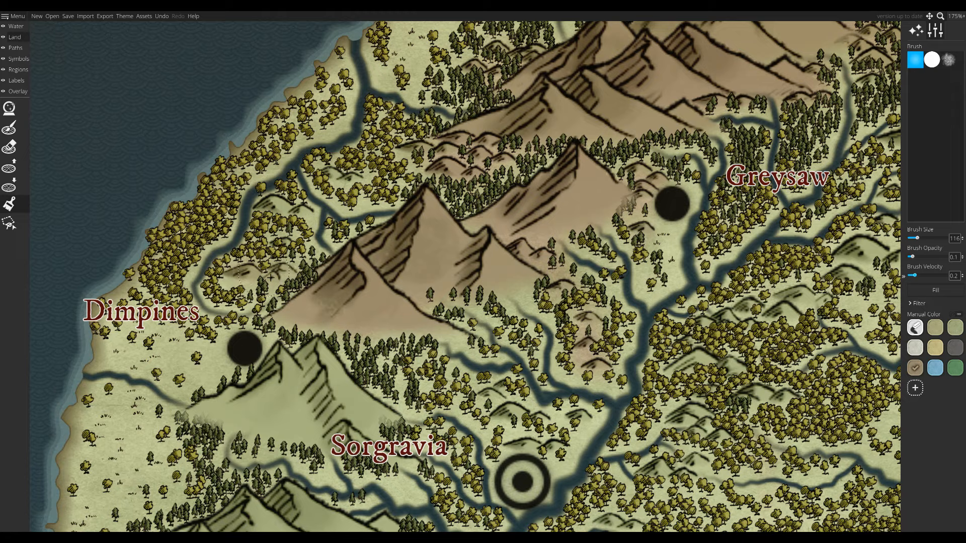
drag(270, 277, 285, 208)
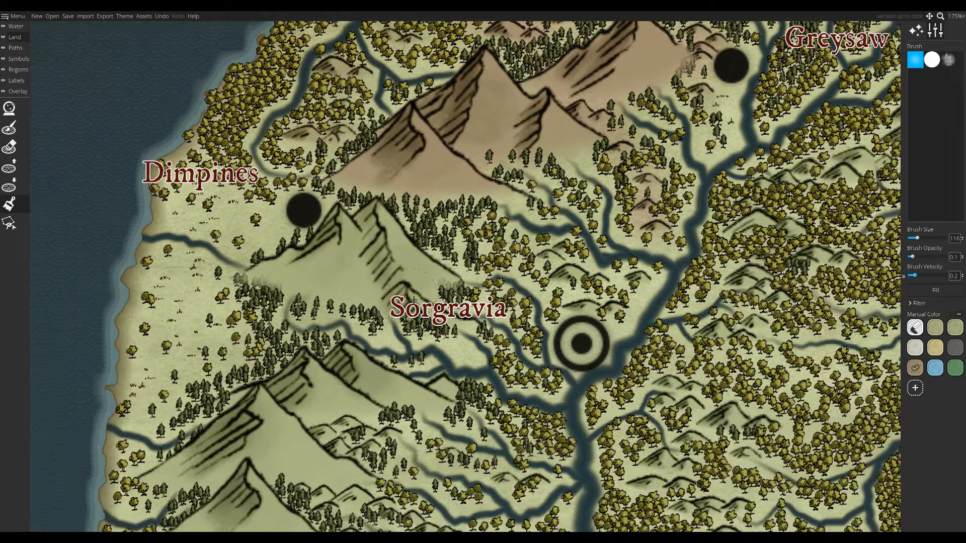
drag(382, 302, 261, 212)
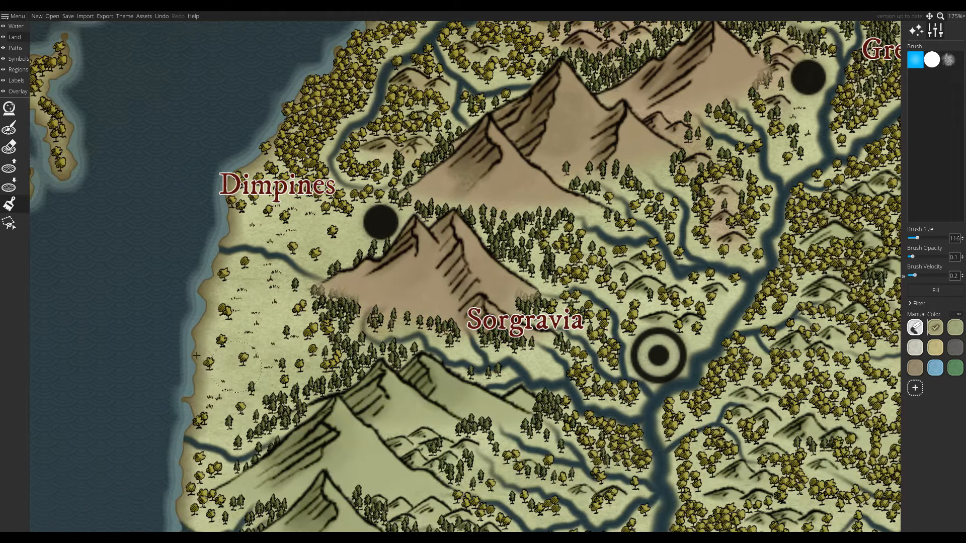
Put the trees at the foot of the mountain beside Sorgravia on layer +1.
click(18, 59)
click(9, 185)
click(346, 318)
scroll(346, 318, up, 10)
drag(202, 226, 392, 287)
click(936, 152)
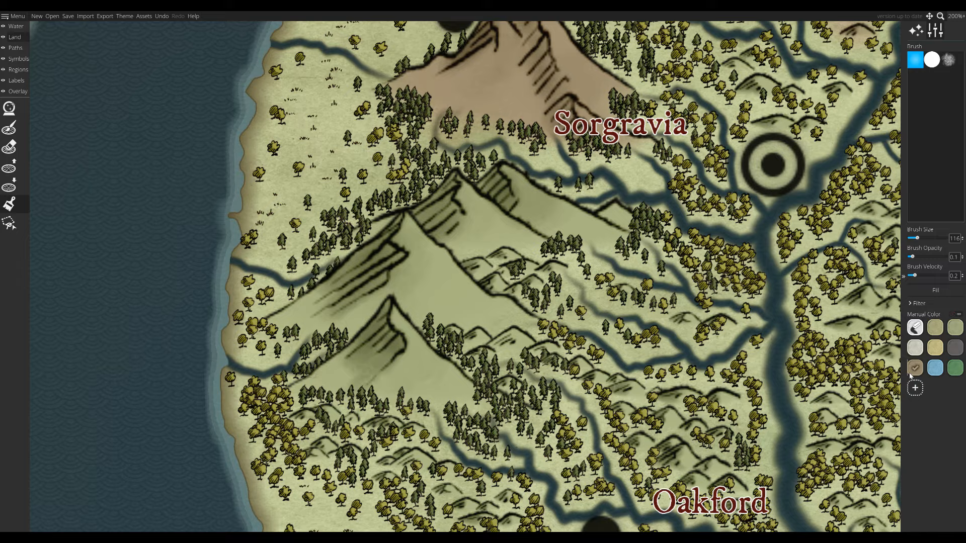
Tint the mountain range between Sorgravia and Oakford and the hills east of Sorgravia brown with the soft land brush.
mouse_move(504, 216)
mouse_down()
mouse_move(539, 283)
mouse_move(383, 322)
mouse_up()
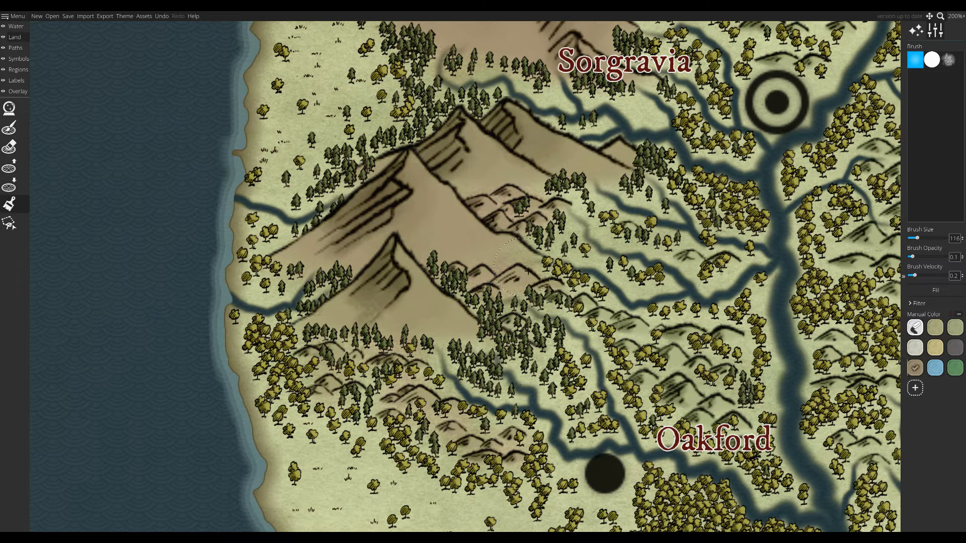
drag(375, 266, 445, 284)
drag(399, 332, 453, 363)
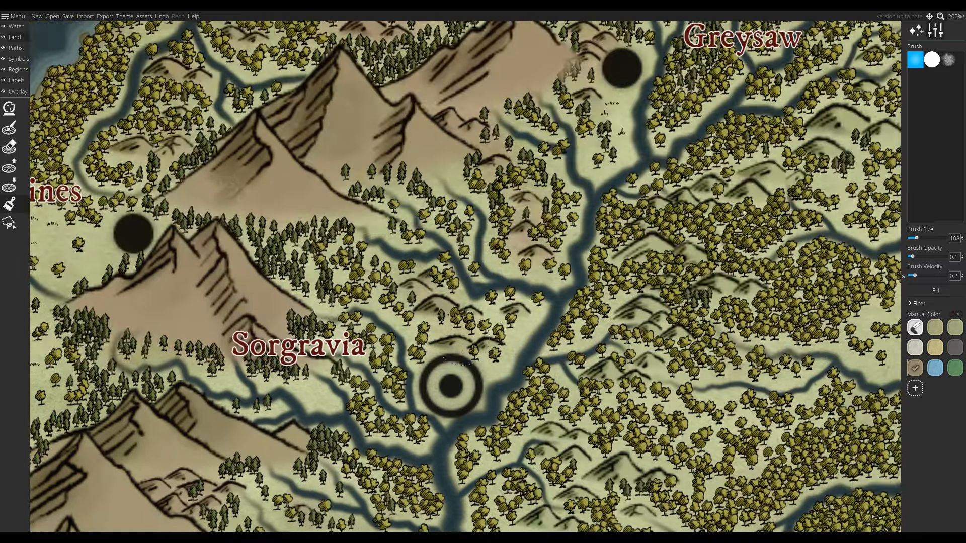
drag(529, 282, 459, 340)
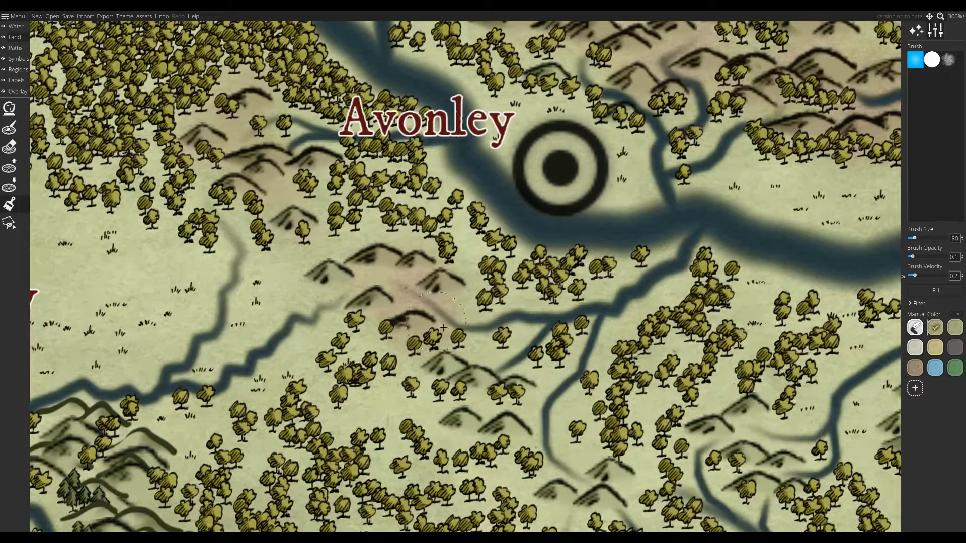
Tint the hills toward the southeastern coast brown with the soft brush at size 76, opacity 0.1 and velocity 0.2.
click(915, 368)
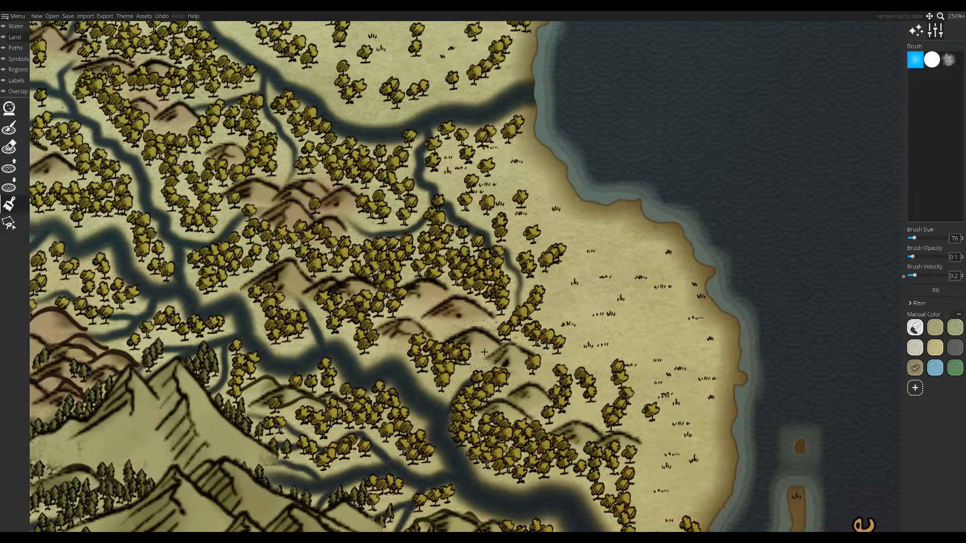
drag(498, 354, 526, 400)
drag(526, 400, 581, 245)
drag(805, 370, 832, 370)
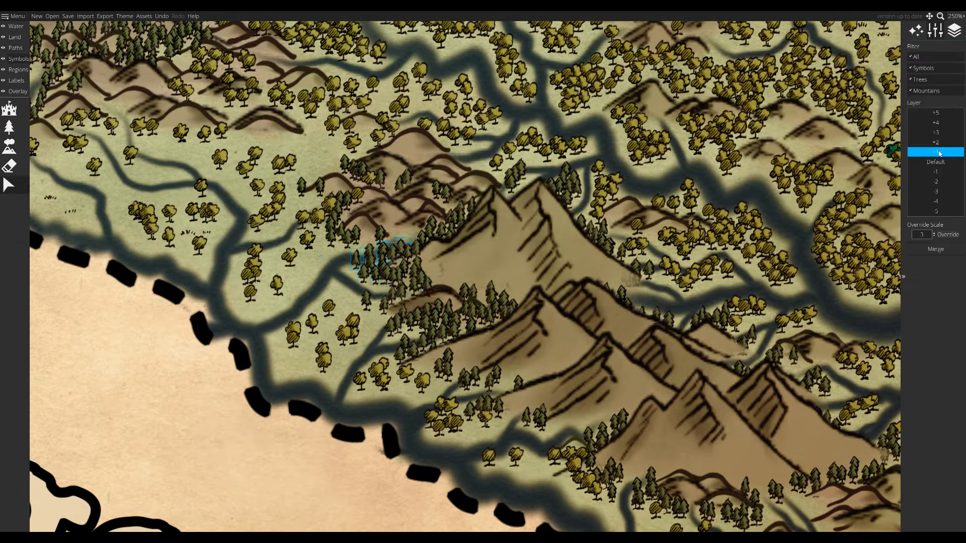
Put the trees along the feet of the southeastern mountains on layer +1.
click(938, 153)
drag(545, 360, 577, 337)
drag(368, 309, 426, 258)
click(935, 162)
drag(298, 234, 403, 254)
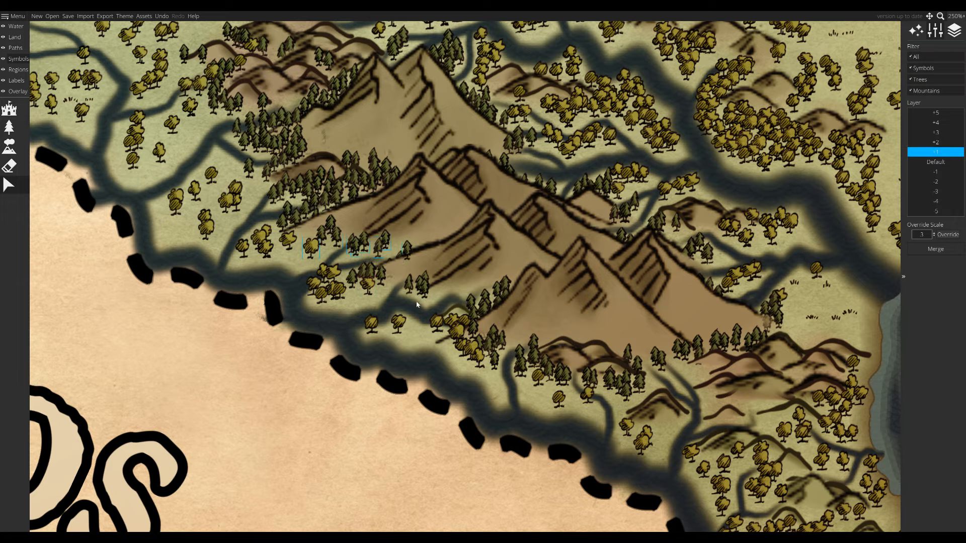
drag(606, 327, 417, 305)
drag(564, 287, 591, 312)
click(936, 152)
Tint the remaining green hills in the south brown, reducing the soft brush size to 64.
click(15, 37)
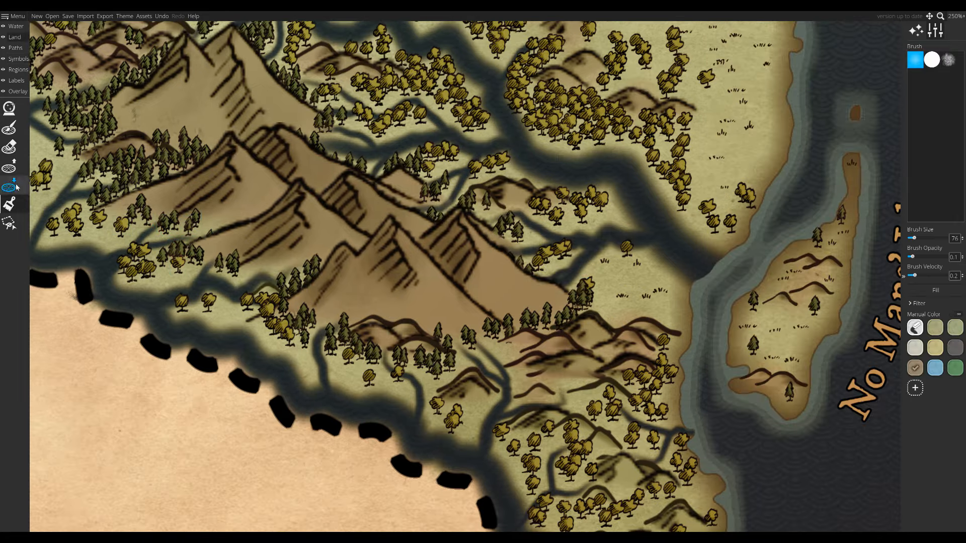
drag(550, 424, 510, 287)
key(bracketleft)
scroll(569, 360, down, 5)
drag(564, 352, 715, 501)
scroll(432, 282, down, 3)
drag(402, 202, 554, 463)
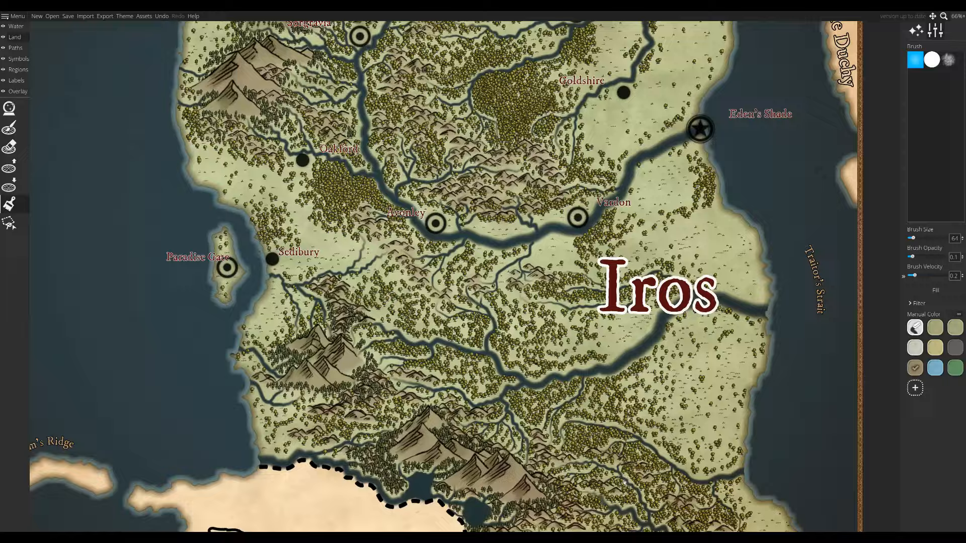
Blend green land colour around the brown hills with the soft brush at size 80, opacity 0.1 and velocity 0.2.
scroll(345, 204, up, 3)
scroll(421, 353, up, 8)
click(935, 327)
scroll(468, 147, down, 5)
drag(579, 151, 422, 413)
scroll(352, 201, down, 5)
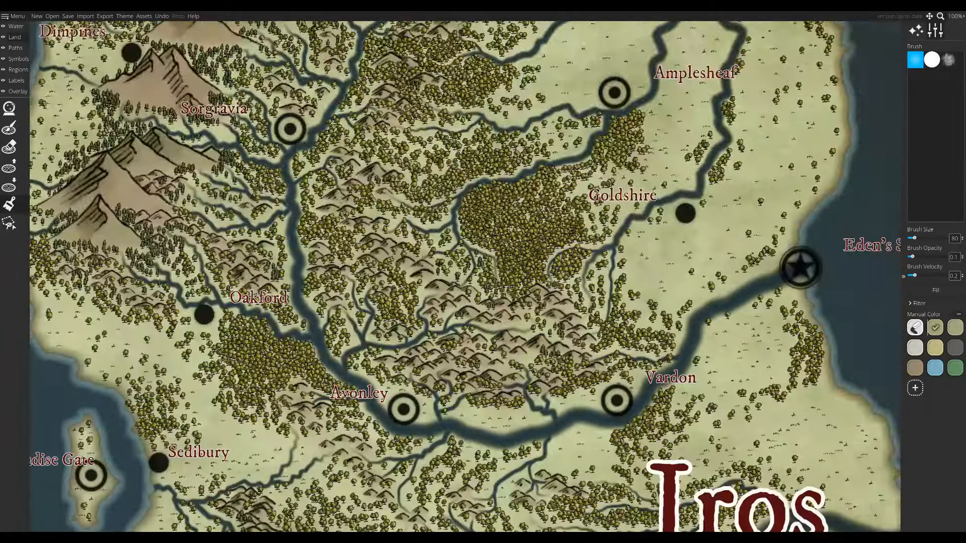
drag(393, 463, 511, 71)
drag(754, 428, 393, 302)
scroll(523, 333, up, 5)
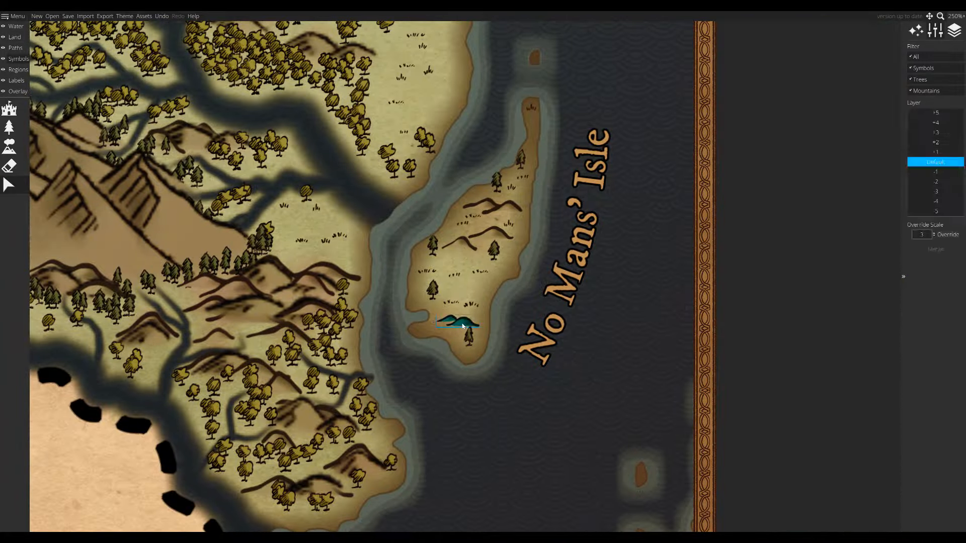
Lighten the northern coast and islands with the pale grey hard brush at size 240, opacity 0.1 and velocity 0.1.
click(17, 38)
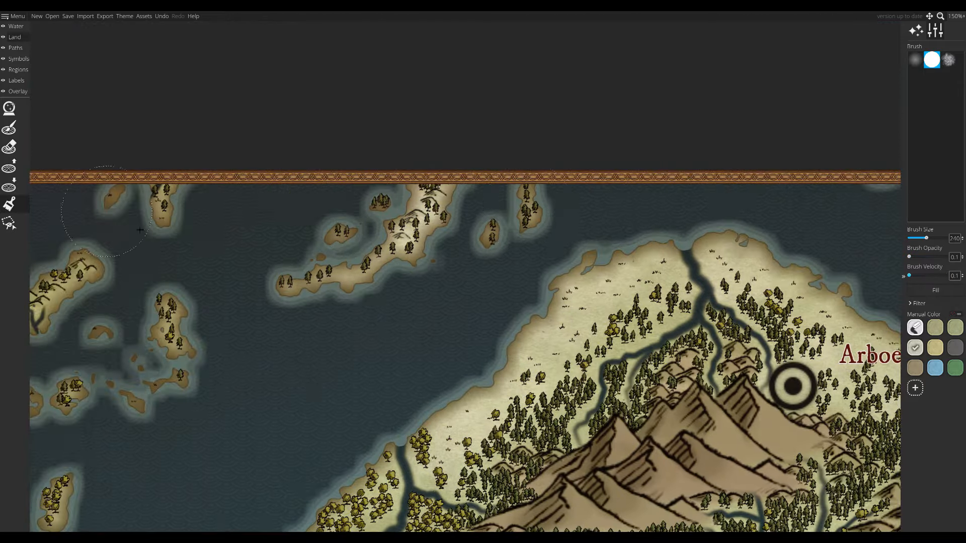
drag(139, 230, 152, 14)
drag(706, 438, 434, 352)
scroll(434, 353, down, 3)
Recolour the settlement symbols across Iros red.
drag(531, 260, 551, 255)
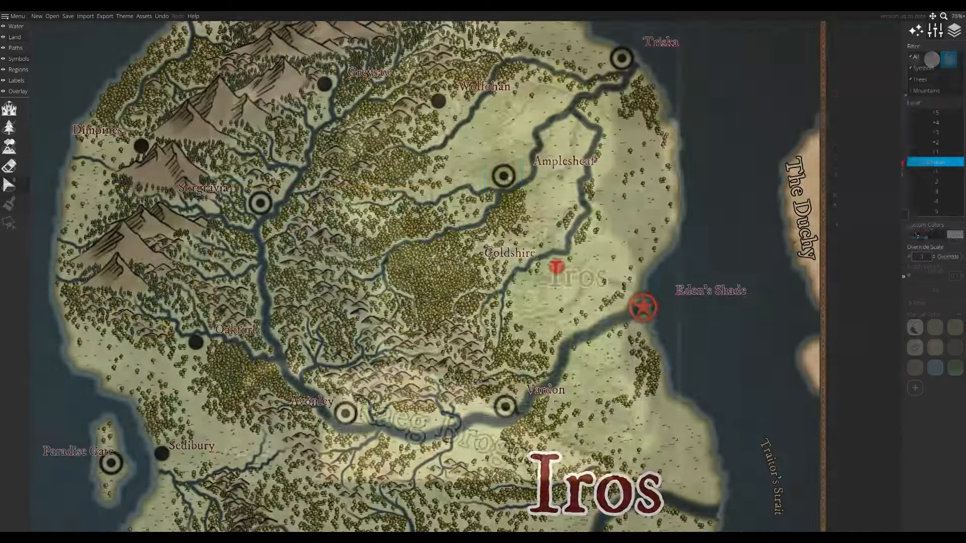
mouse_move(431, 76)
mouse_down()
mouse_move(381, 248)
mouse_move(497, 273)
mouse_up()
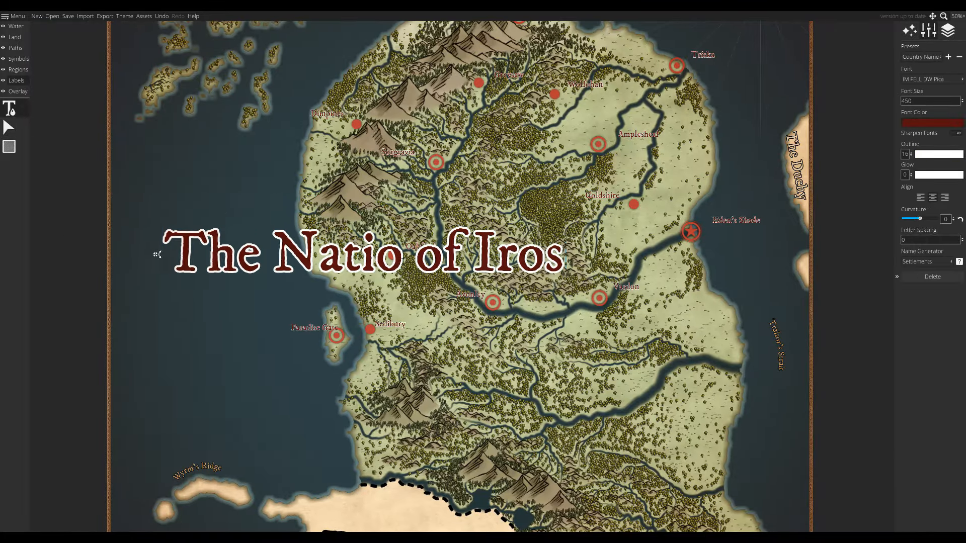
Try expanding the country title label to "The Nation of Iros".
text(n)
scroll(452, 232, down, 1)
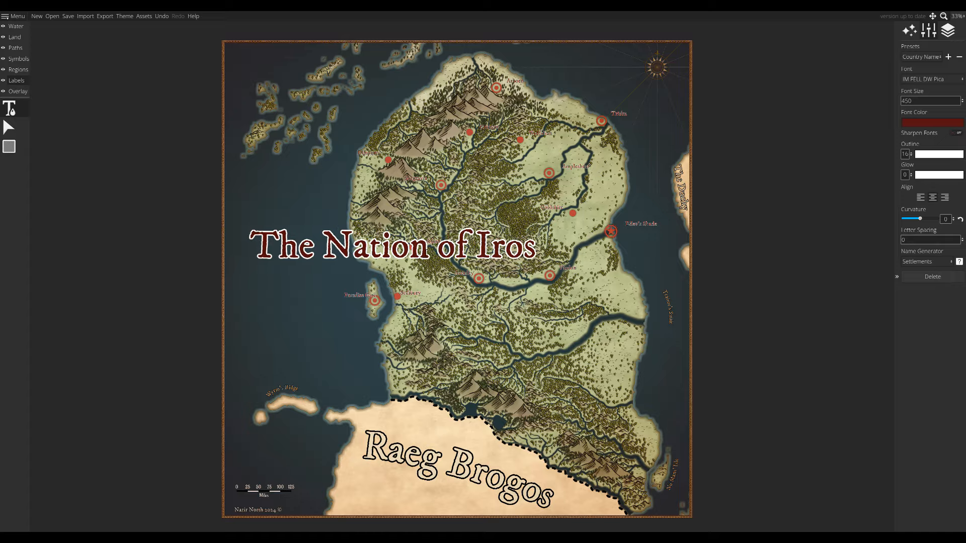
drag(251, 247, 479, 246)
key(BackSpace)
Move the "Iros" title label into the open sea west of the country.
drag(357, 249, 260, 227)
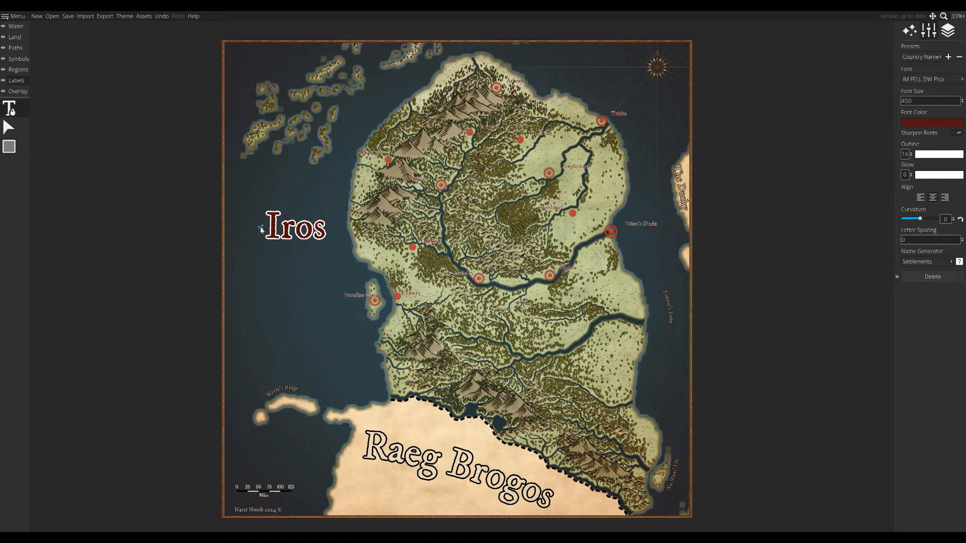
click(8, 127)
scroll(473, 282, up, 2)
drag(346, 63, 440, 224)
click(9, 108)
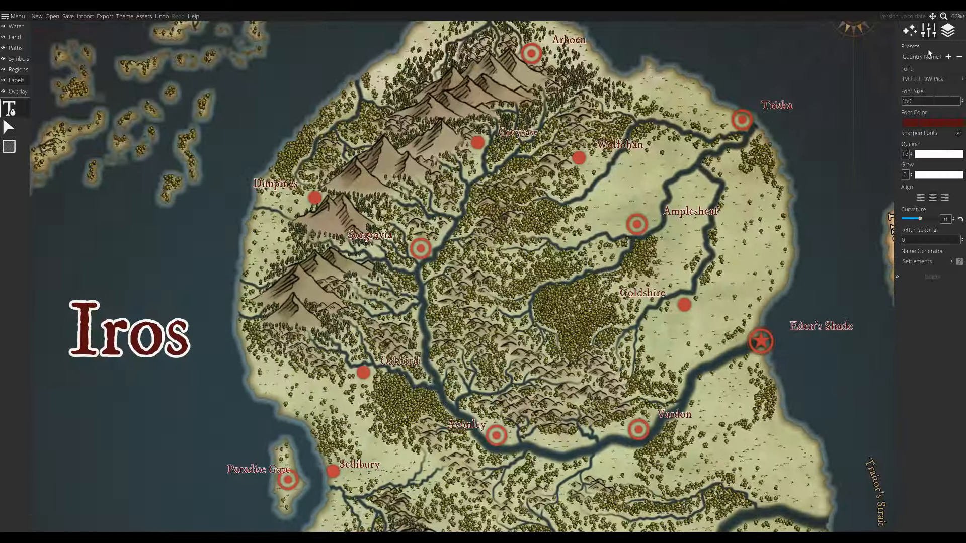
click(922, 57)
click(921, 98)
drag(587, 429, 439, 449)
Place a four-pointed compass star symbol at scale 55 in the sea beside Triska.
click(18, 59)
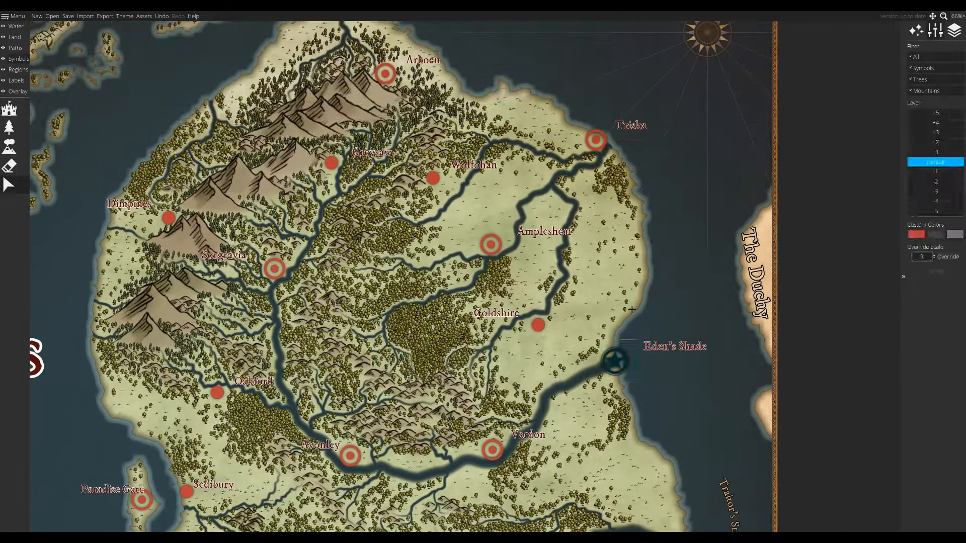
scroll(611, 362, up, 2)
click(556, 403)
drag(556, 403, 478, 427)
click(9, 109)
click(940, 101)
click(930, 131)
scroll(478, 427, down, 4)
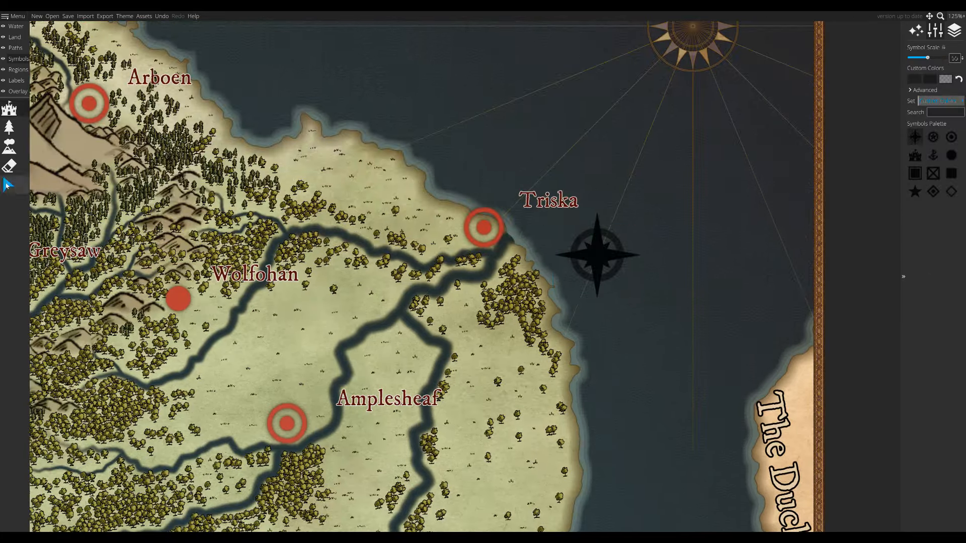
Put the compass star on Triska as its marker, on layer +5, and colour it red.
click(597, 255)
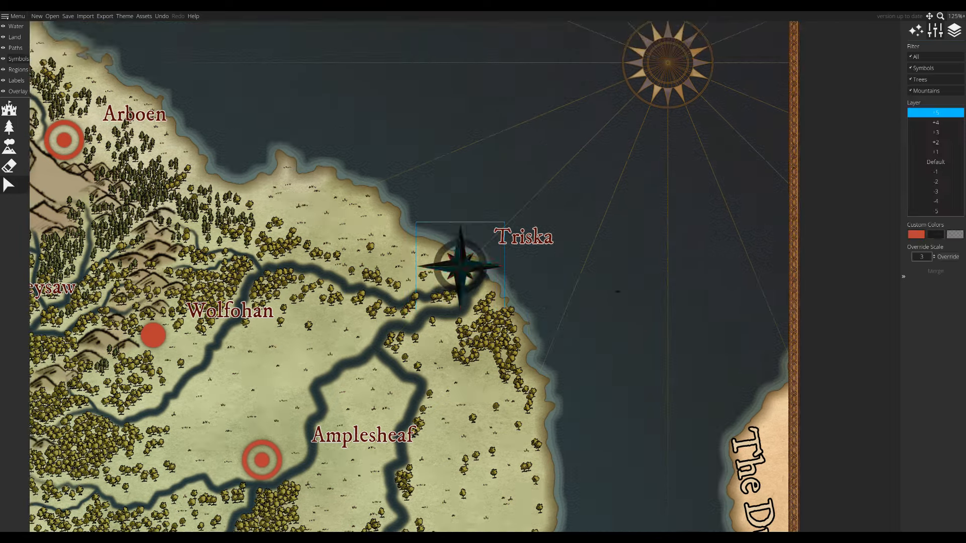
click(936, 234)
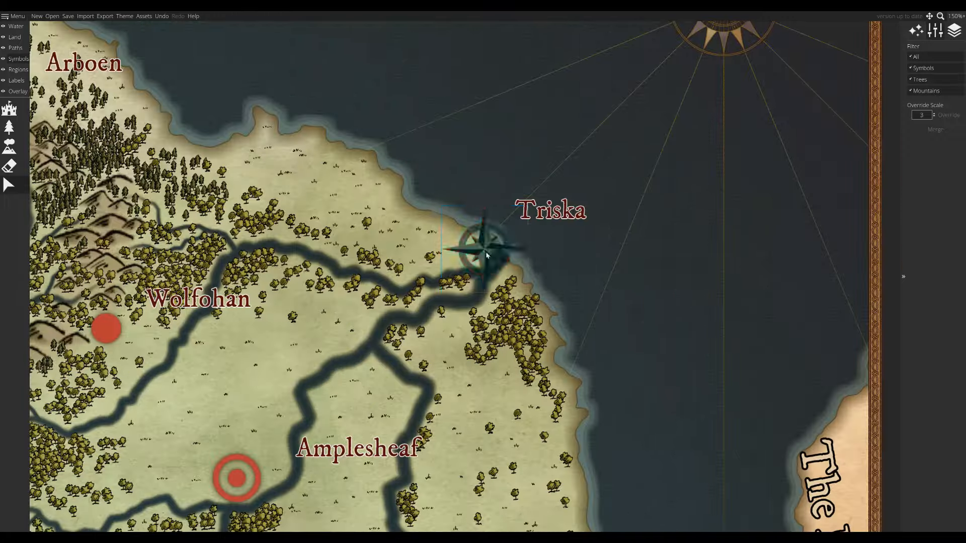
drag(886, 205, 903, 206)
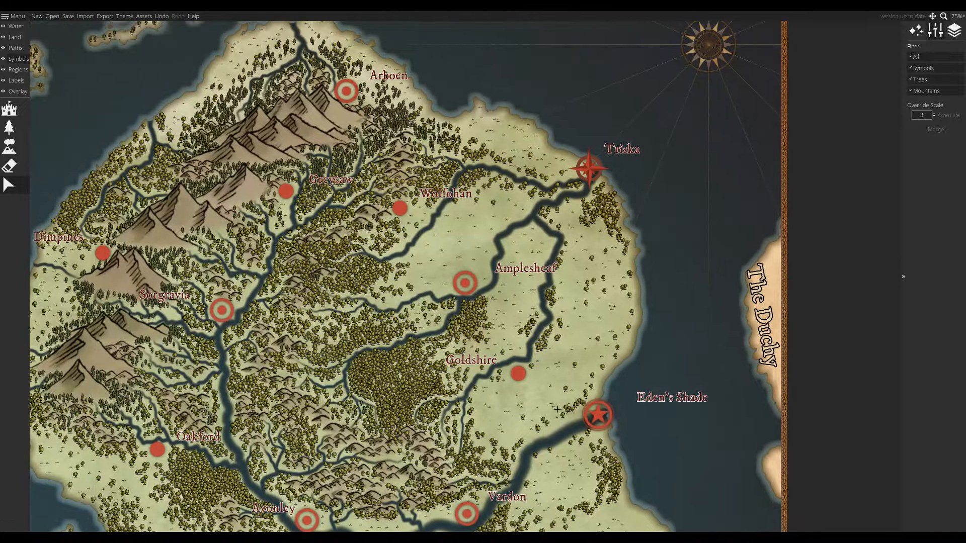
Set the Wolfohan label to font size 90 with outline 3 and save it as the preset "Settlement 3".
drag(557, 409, 598, 432)
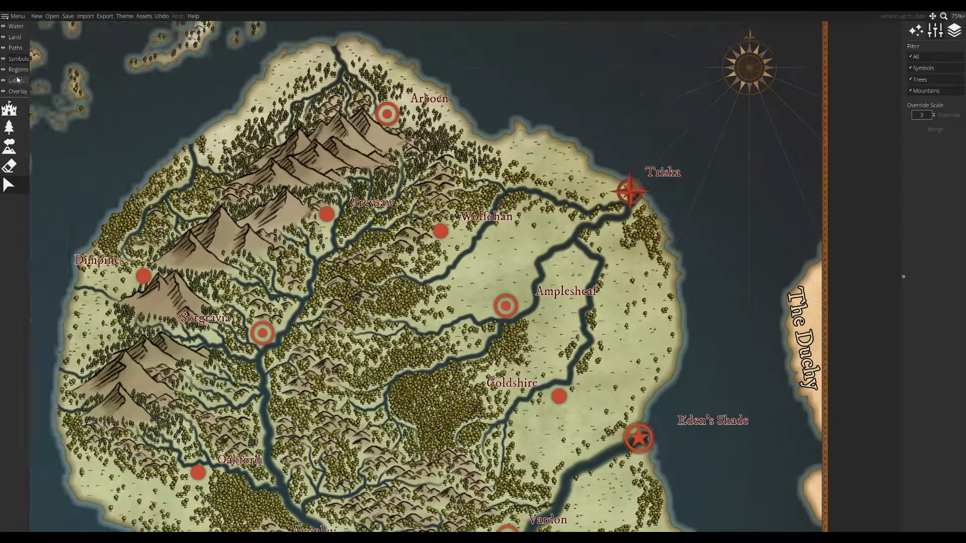
click(16, 80)
scroll(507, 154, up, 4)
click(459, 300)
drag(919, 101, 880, 111)
text(90)
key(Return)
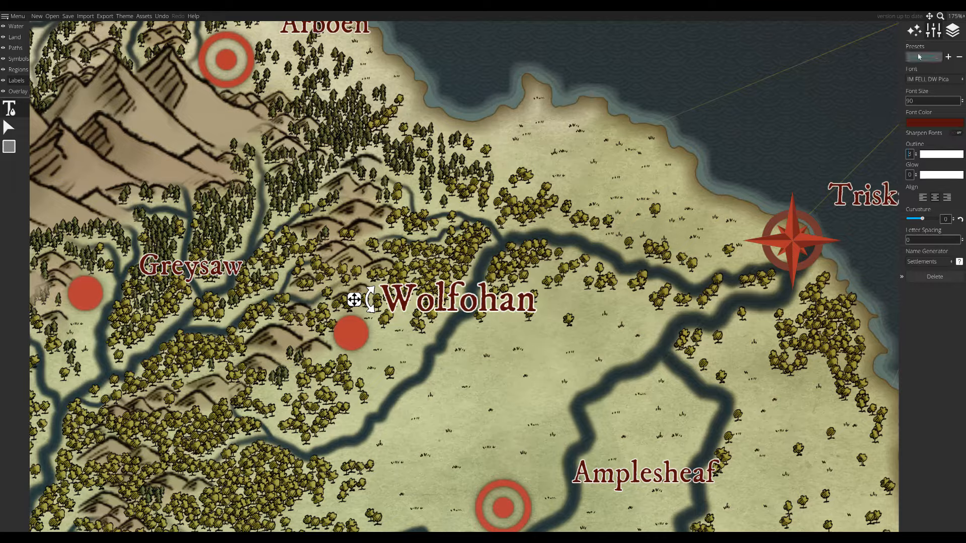
text(Settlement 2)
key(Return)
Apply the "Settlement 3" preset to the Greysaw, Triska, Amplesheaf, Goldshire and Vardon labels.
click(191, 266)
click(924, 57)
click(925, 79)
click(863, 195)
click(925, 58)
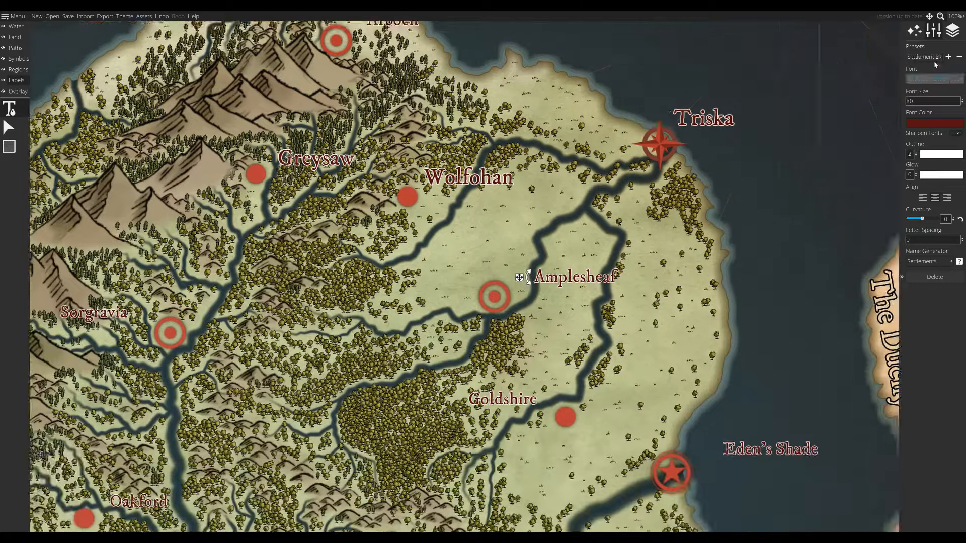
click(929, 58)
click(925, 147)
drag(553, 418, 550, 232)
click(505, 312)
Apply the "Settlement 3" preset to the Avonley, Sedibury, Paradise Gate and Oakford labels.
click(515, 291)
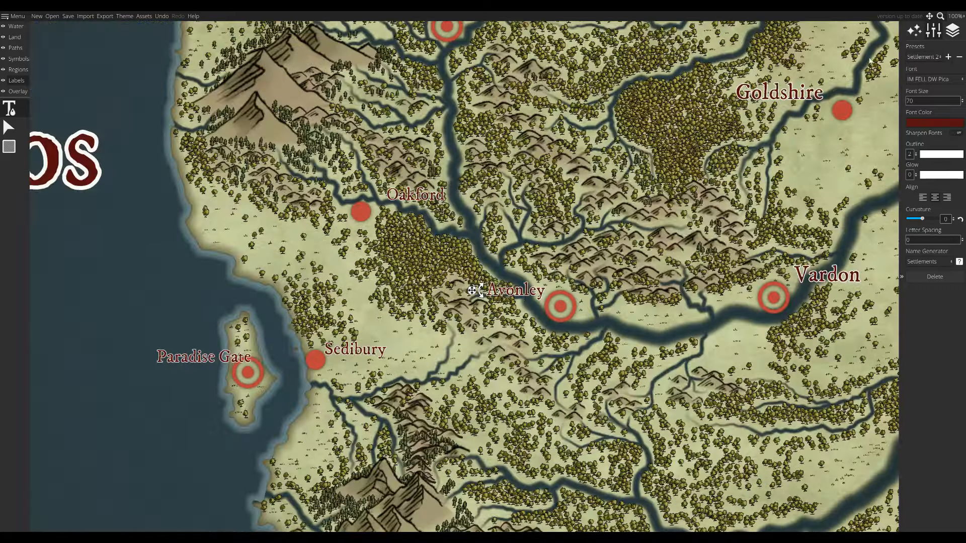
click(355, 349)
click(204, 358)
click(925, 57)
click(925, 147)
drag(443, 101, 436, 349)
Apply the "Settlement 3" preset to the Sorgravia, Dimpines and Arboen labels in the north.
click(362, 259)
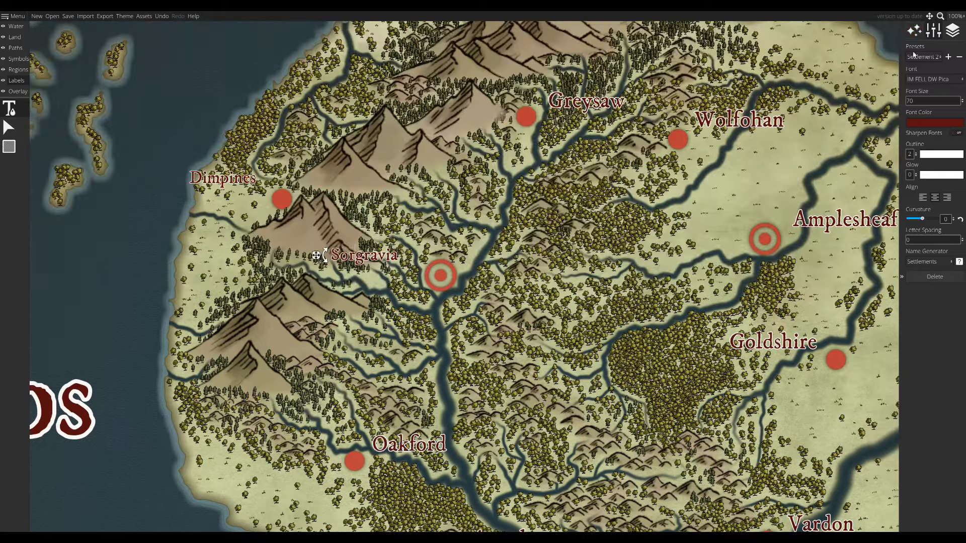
click(924, 58)
click(926, 147)
click(223, 178)
click(926, 147)
click(571, 174)
click(923, 58)
click(925, 148)
Enlarge the "Wyrm's Ridge" island label to font size 120.
scroll(508, 352, down, 5)
drag(465, 478, 529, 139)
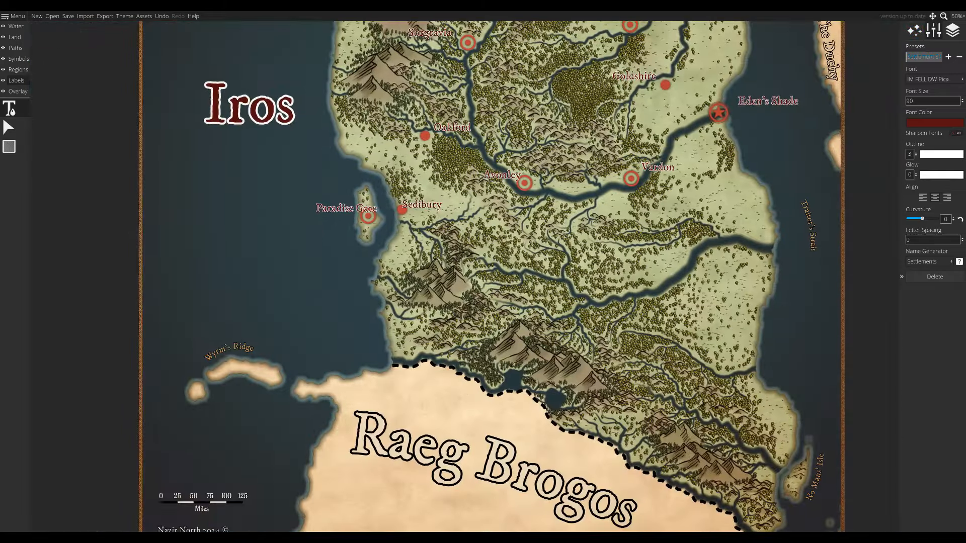
click(230, 347)
drag(375, 491, 518, 422)
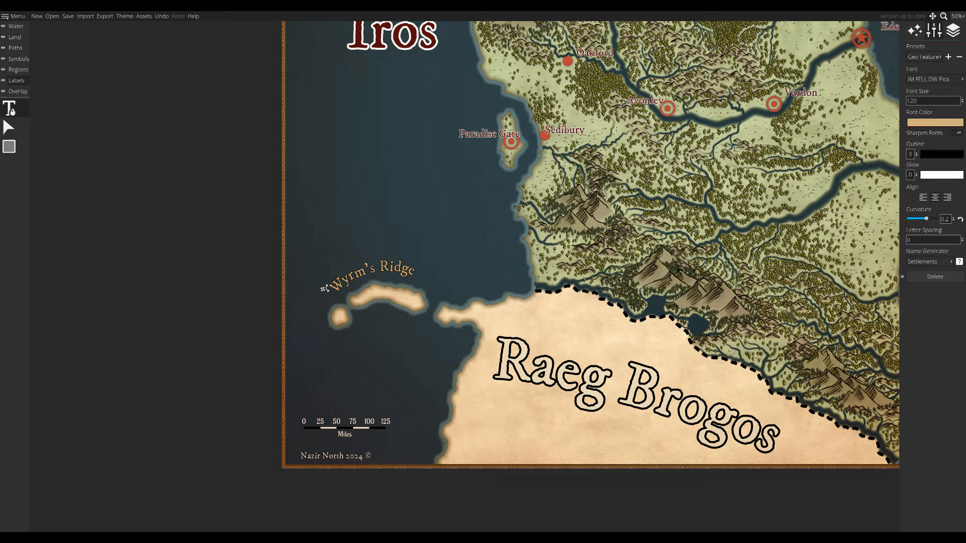
Set the "Traitor's Strait" label to font size 160.
drag(755, 221, 447, 279)
click(644, 206)
double_click(925, 102)
text(160)
key(Return)
Reposition the "Traitor's Strait" label along the channel off the east coast and adjust its outline thickness.
drag(634, 147, 594, 214)
scroll(594, 403, up, 5)
click(587, 341)
drag(565, 416, 542, 483)
drag(542, 100, 544, 478)
click(542, 181)
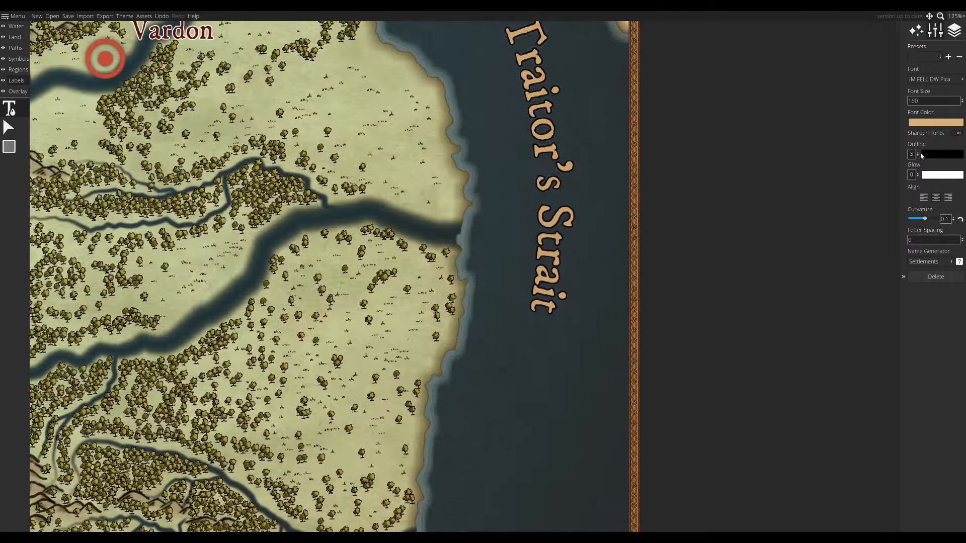
double_click(917, 153)
Move the Eden's Shade label closer to its star marker.
scroll(613, 221, down, 5)
scroll(553, 171, up, 5)
click(571, 168)
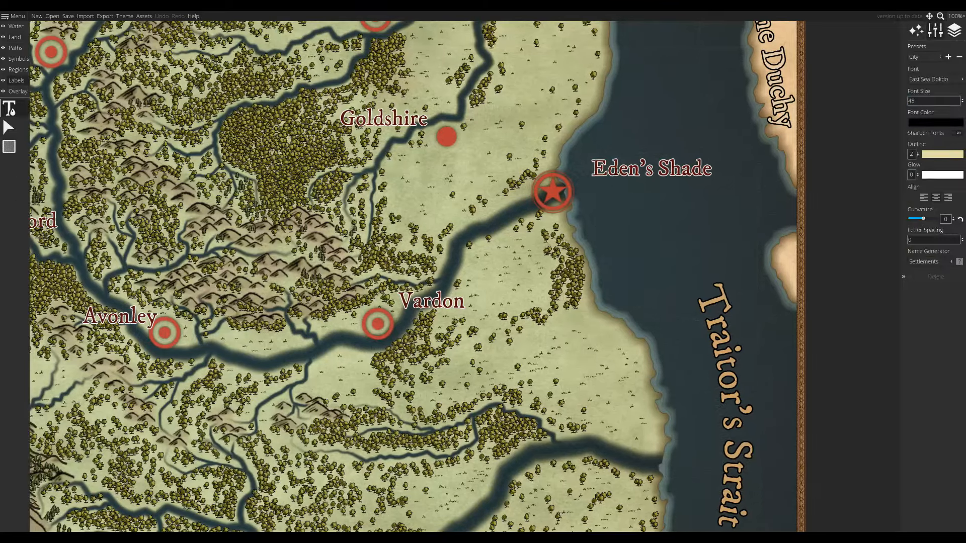
drag(572, 170, 530, 244)
Switch to the Custom Colors symbol set and add a red dot settlement marker on the coast south of Eden's Shade.
click(22, 60)
click(937, 101)
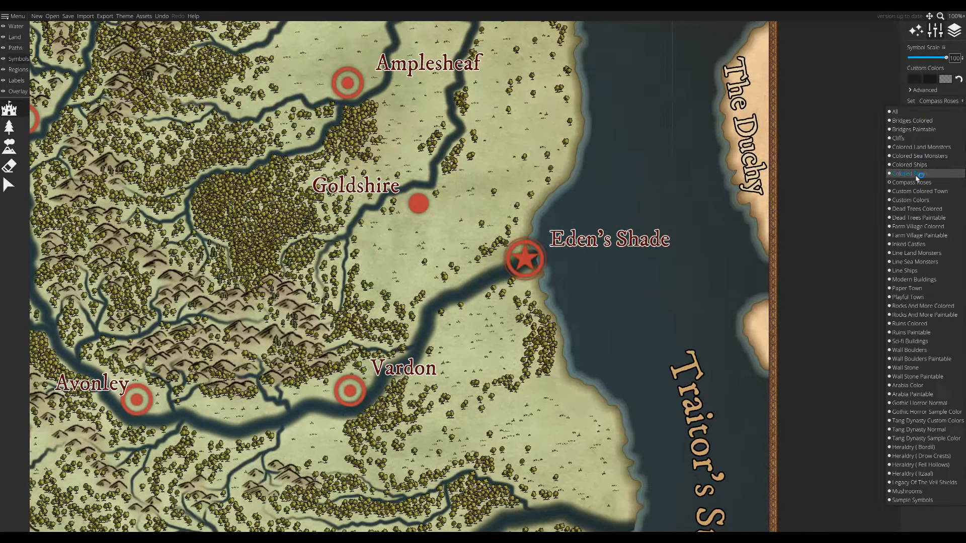
click(911, 200)
drag(573, 290, 603, 227)
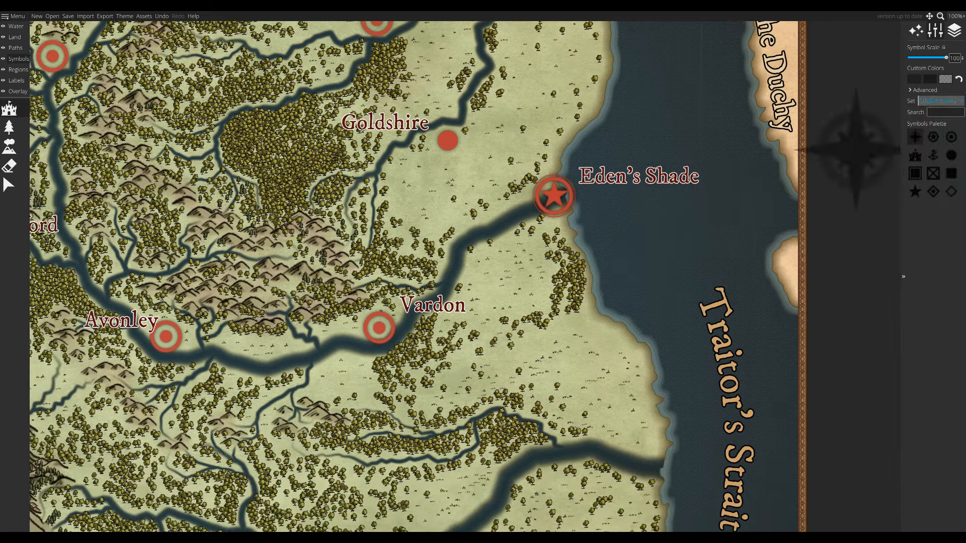
click(933, 137)
click(9, 184)
click(552, 195)
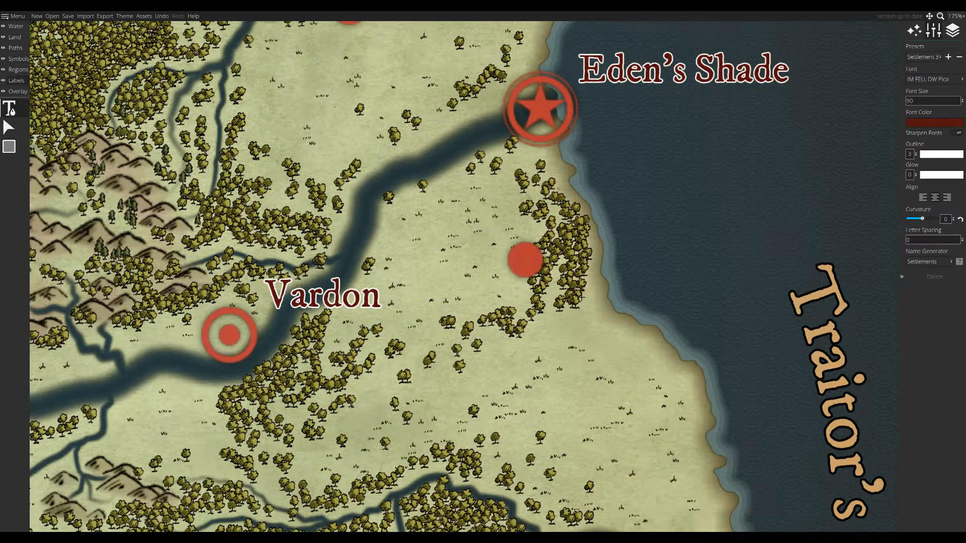
Label the new red dot south of Eden's Shade "Baylesot" and set the label beside its marker.
click(524, 235)
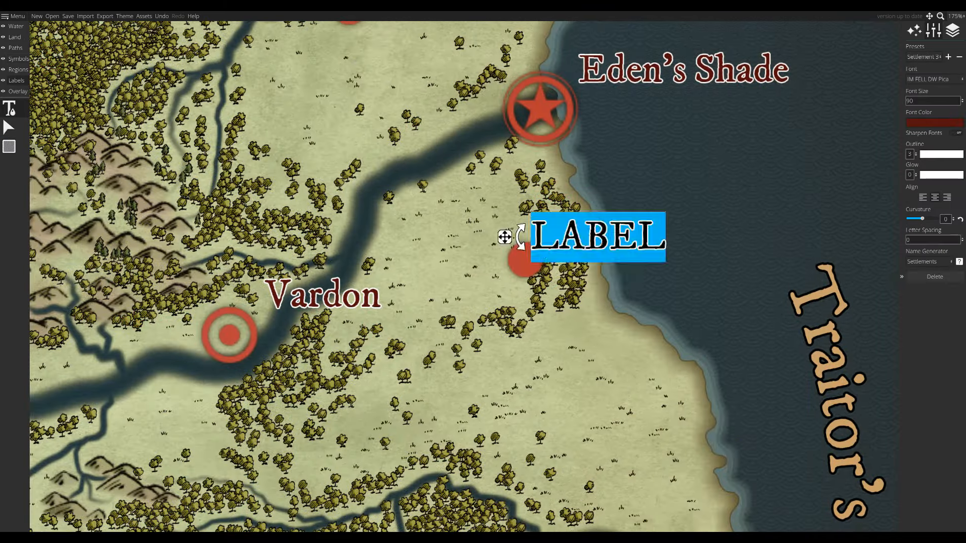
text(Baylesot)
key(Return)
drag(521, 237, 517, 239)
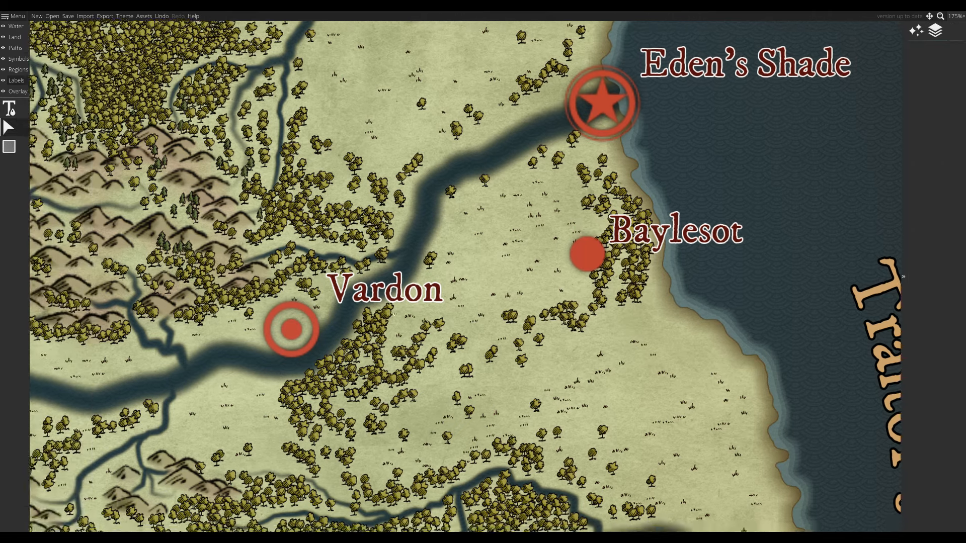
Copy the Baylesot dot and try placing a much smaller copy on the river fork southwest of Goldshire.
drag(397, 318, 399, 345)
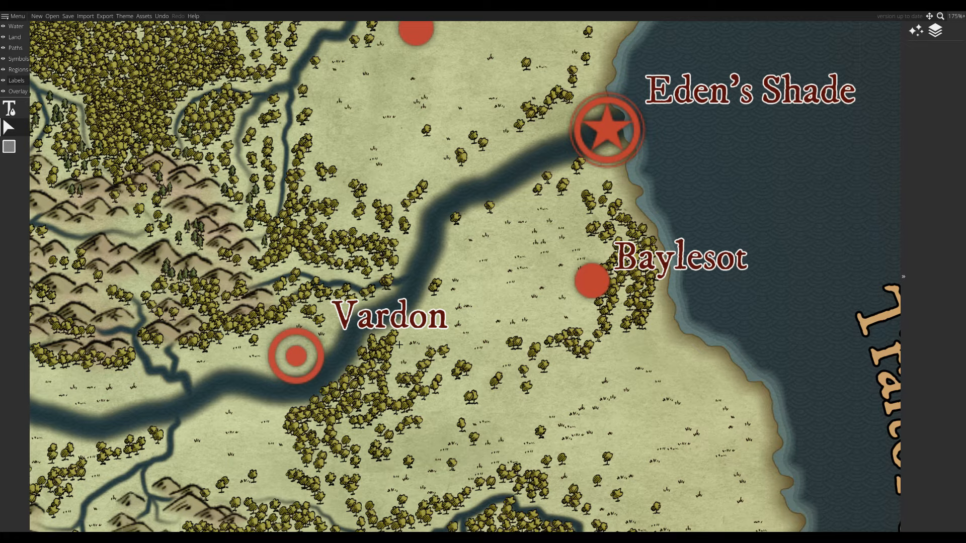
scroll(400, 344, down, 3)
click(4, 60)
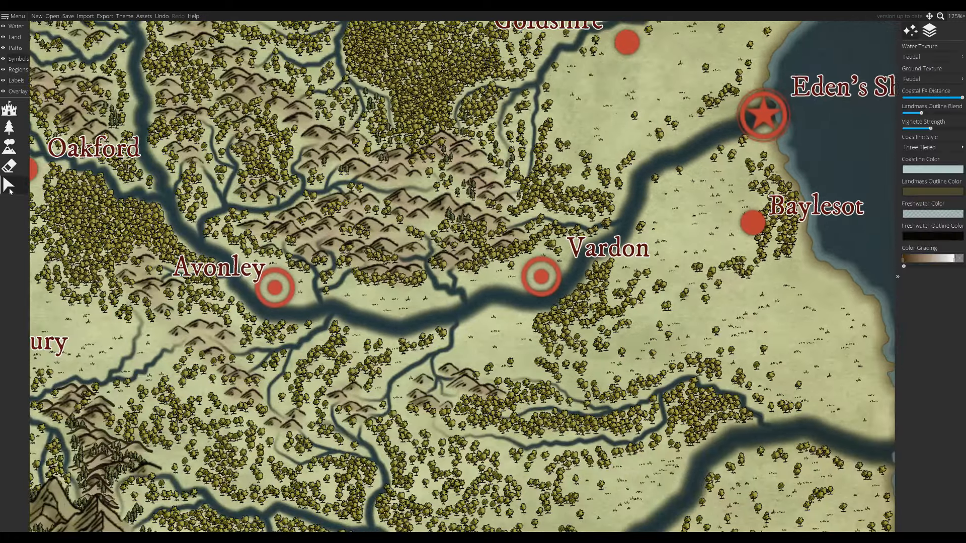
drag(715, 211, 707, 335)
click(748, 345)
key(ctrl+c)
key(ctrl+v)
drag(655, 318, 387, 292)
drag(387, 292, 680, 215)
drag(680, 215, 537, 107)
drag(537, 107, 506, 213)
click(788, 231)
drag(789, 231, 453, 168)
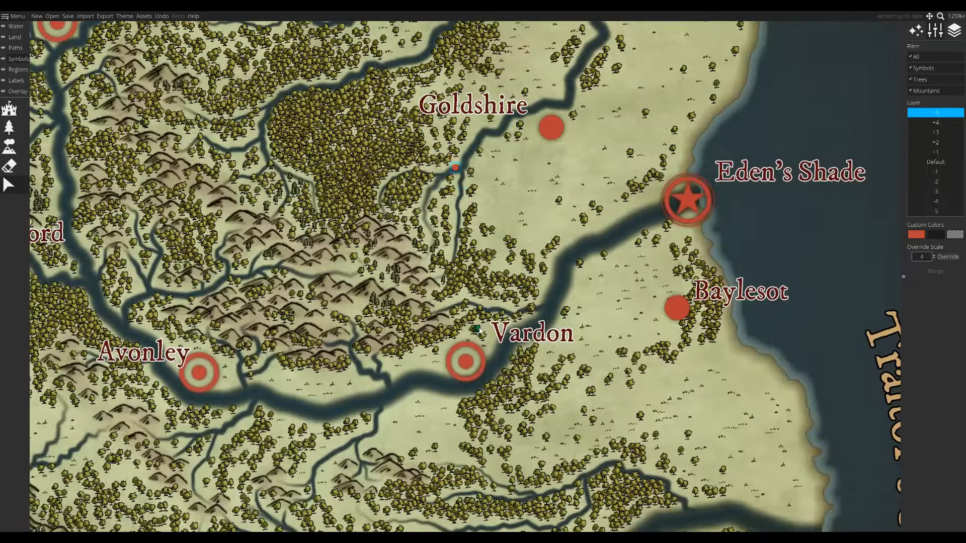
Rename the Amplesheaf label to "Strathsore Sheaf".
scroll(503, 302, up, 1)
click(16, 80)
click(498, 276)
drag(455, 276, 403, 526)
drag(324, 245, 318, 356)
click(518, 169)
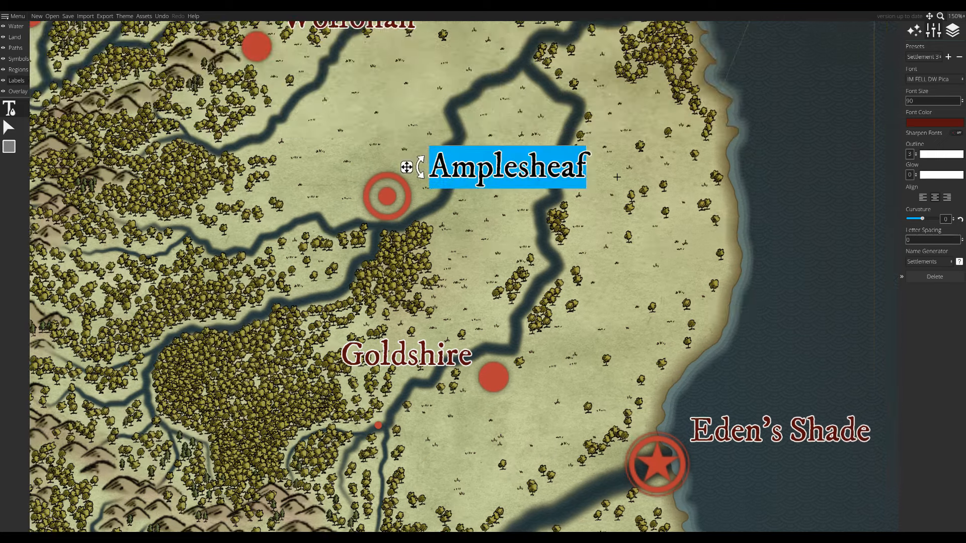
text(Strathsore Sheaf)
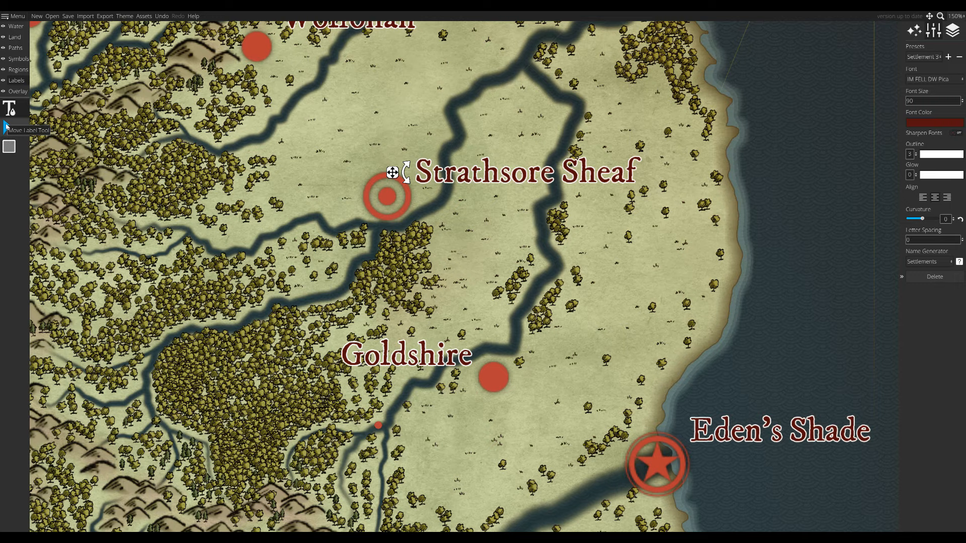
click(6, 127)
Copy the Baylesot dot and place the copy on the south bank of the river between Avonley and Vardon.
drag(312, 352, 395, 166)
click(11, 60)
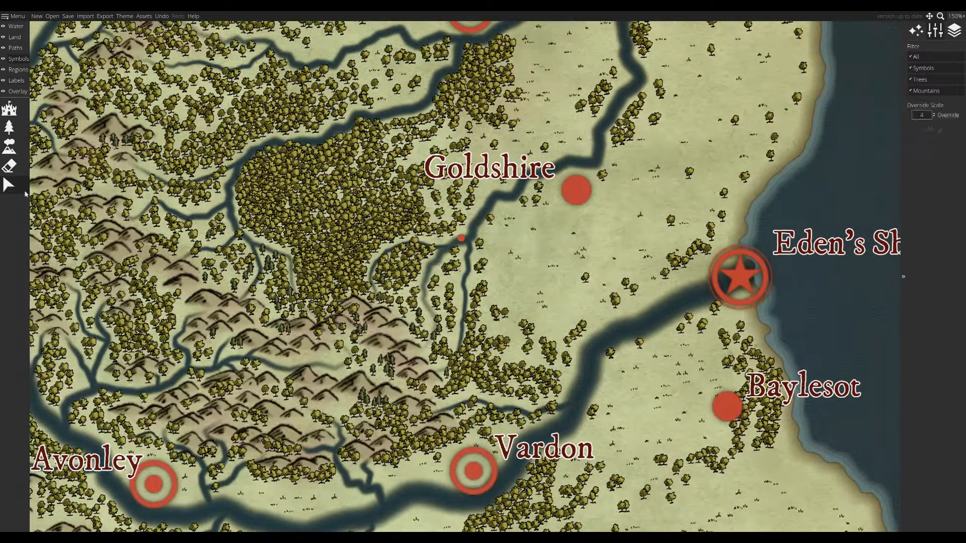
click(733, 415)
key(ctrl+c)
key(ctrl+v)
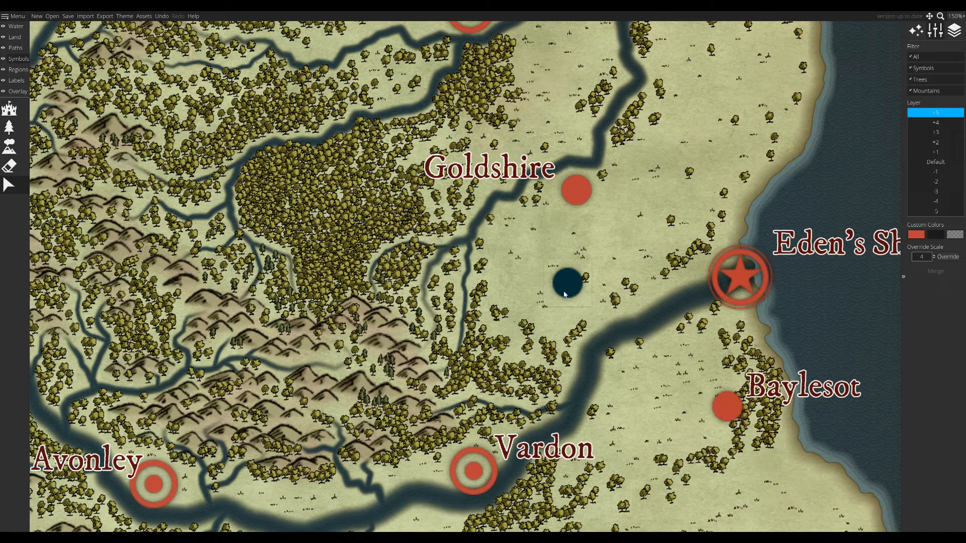
drag(573, 285, 475, 247)
drag(524, 286, 536, 134)
drag(475, 97, 301, 411)
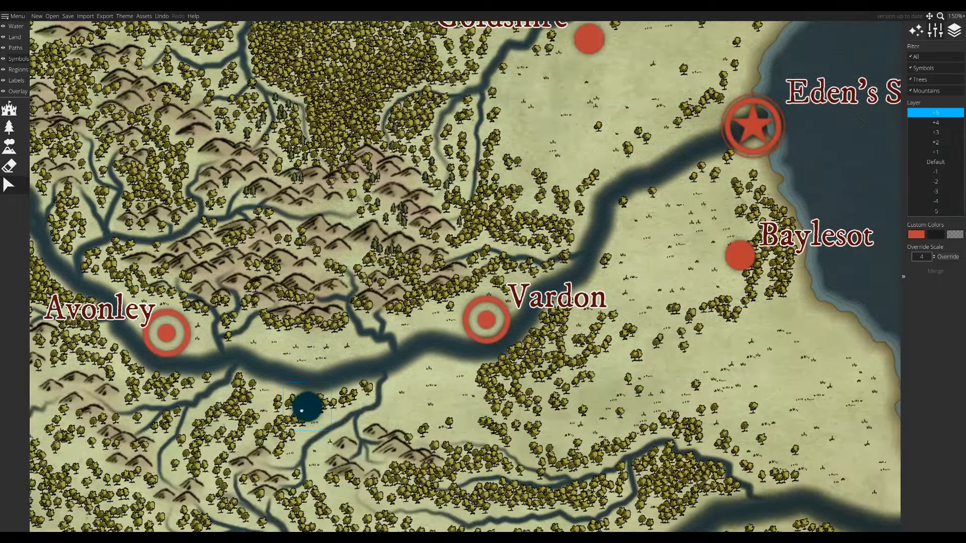
drag(429, 402, 567, 304)
Add the label "Theeander" for the new south-bank dot and move it to the marker's right-hand side.
click(17, 80)
click(483, 335)
text(~Th)
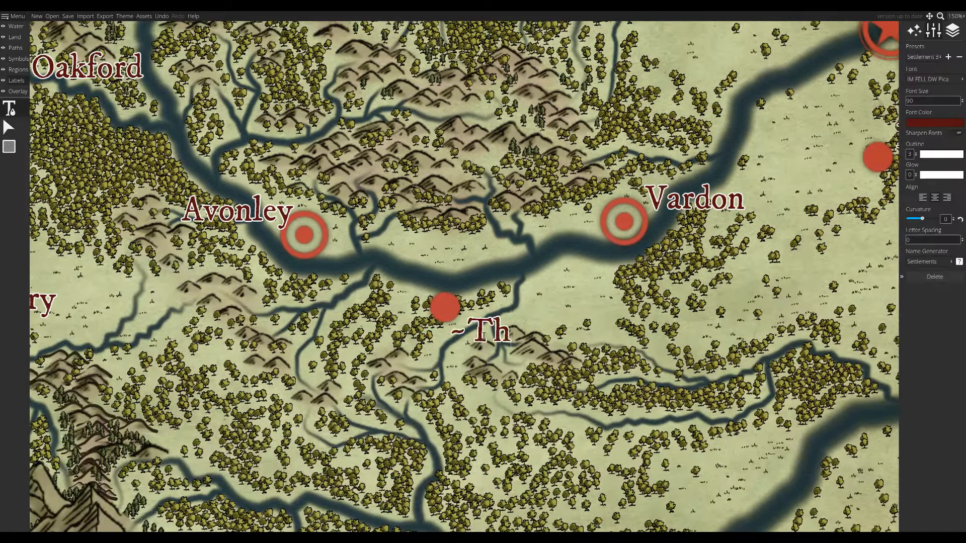
text(eeander)
click(420, 433)
click(8, 127)
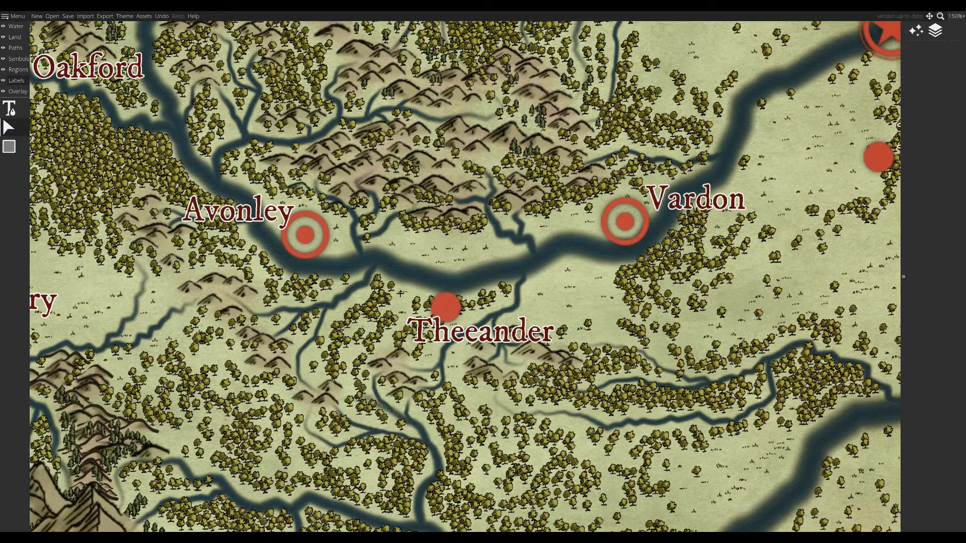
drag(461, 336, 520, 336)
Move the Sedibury label from the west coast to the large southeastern river.
scroll(481, 367, down, 2)
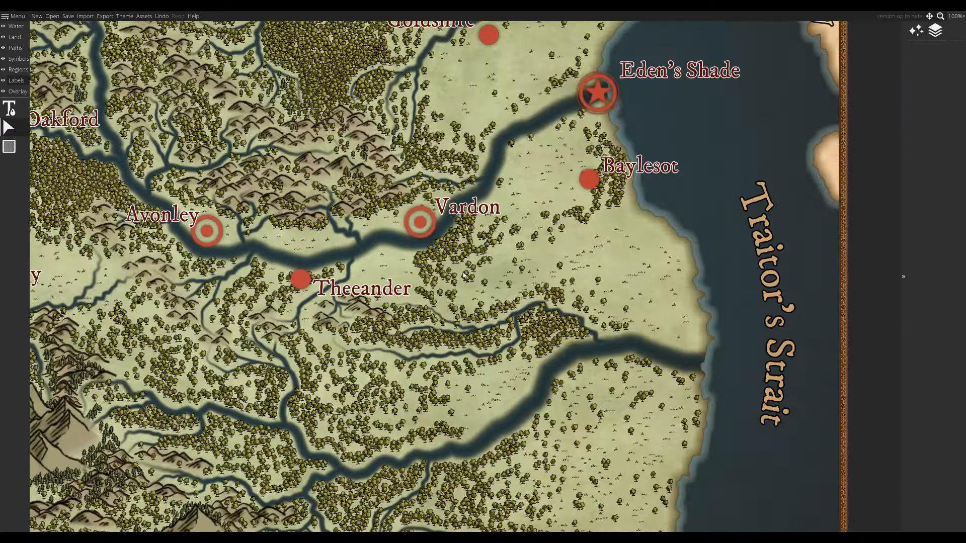
drag(464, 275, 582, 483)
drag(537, 282, 851, 245)
double_click(453, 294)
drag(437, 298, 478, 225)
scroll(481, 246, up, 1)
drag(486, 265, 476, 266)
drag(476, 266, 543, 195)
click(355, 268)
key(Delete)
click(8, 127)
double_click(416, 268)
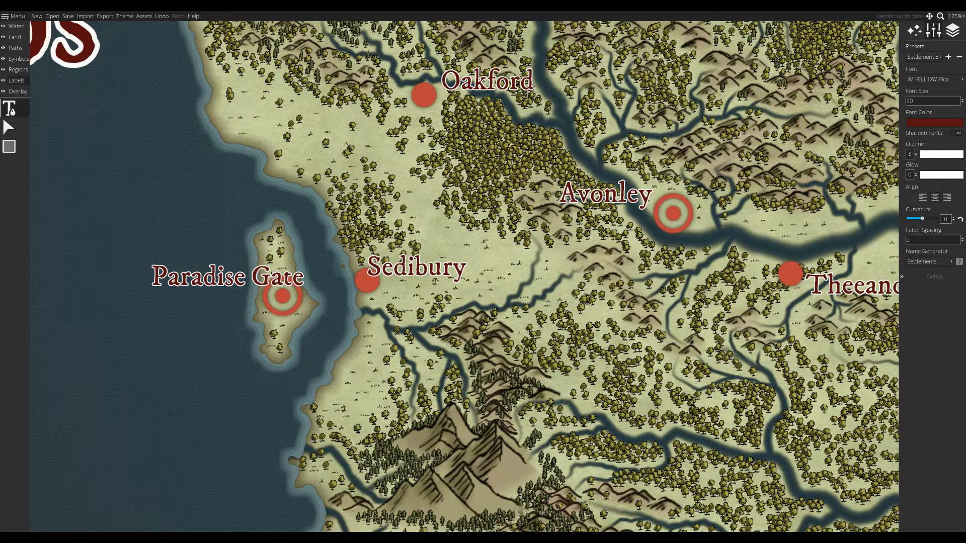
drag(348, 268, 599, 420)
drag(758, 519, 308, 274)
click(143, 175)
key(Delete)
click(216, 175)
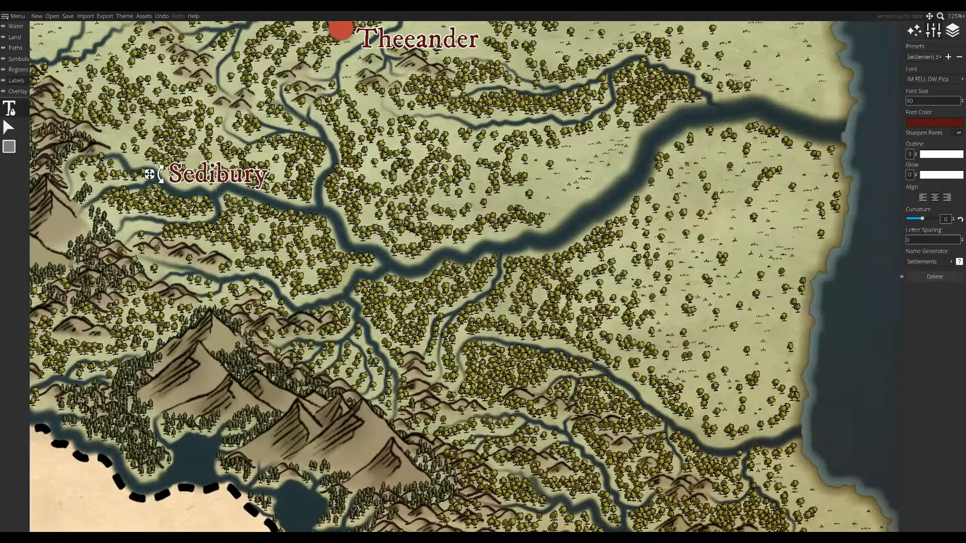
drag(149, 174, 497, 220)
Place a copy of Avonley's ringed marker at the river junction beside the Sedibury label and nudge that label.
click(19, 60)
click(9, 185)
drag(252, 141, 450, 336)
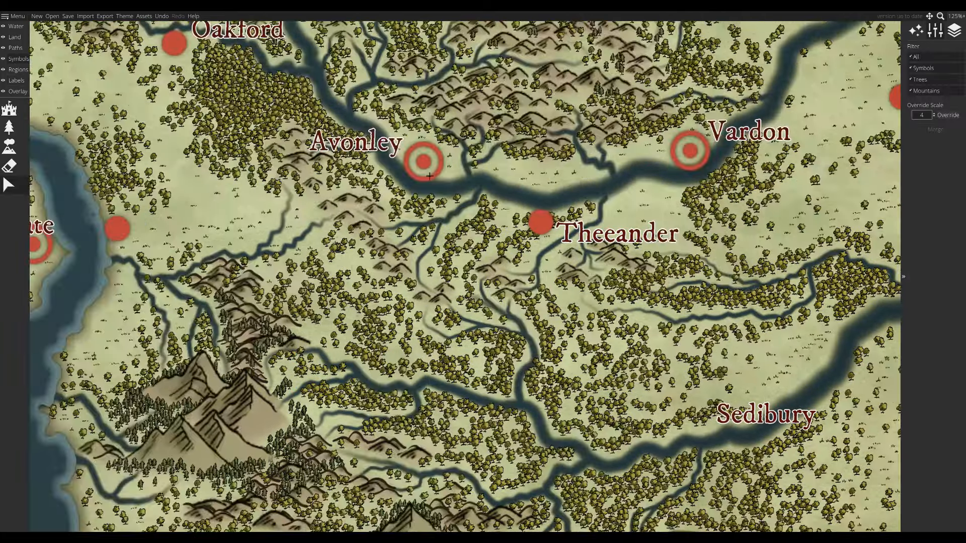
click(423, 161)
key(ctrl+c)
key(ctrl+v)
drag(694, 405, 702, 428)
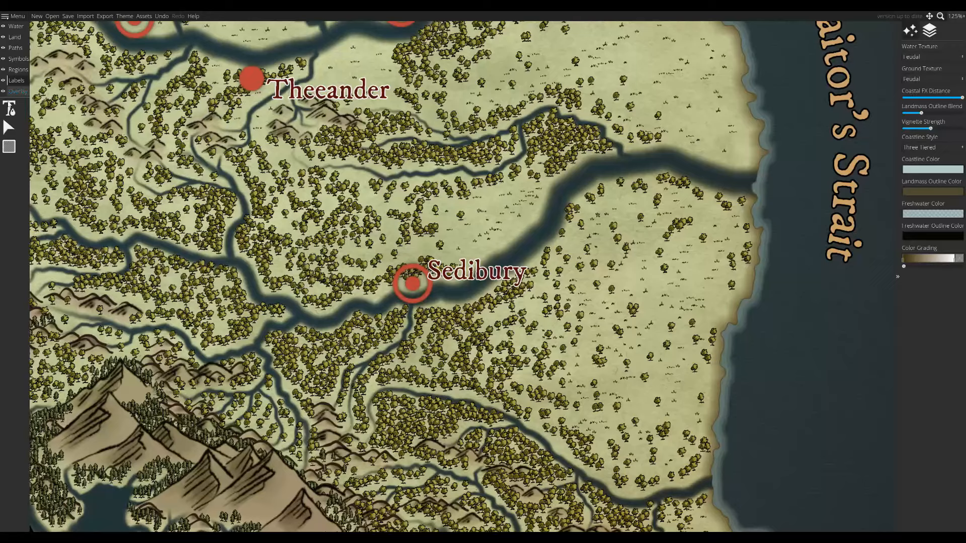
click(478, 275)
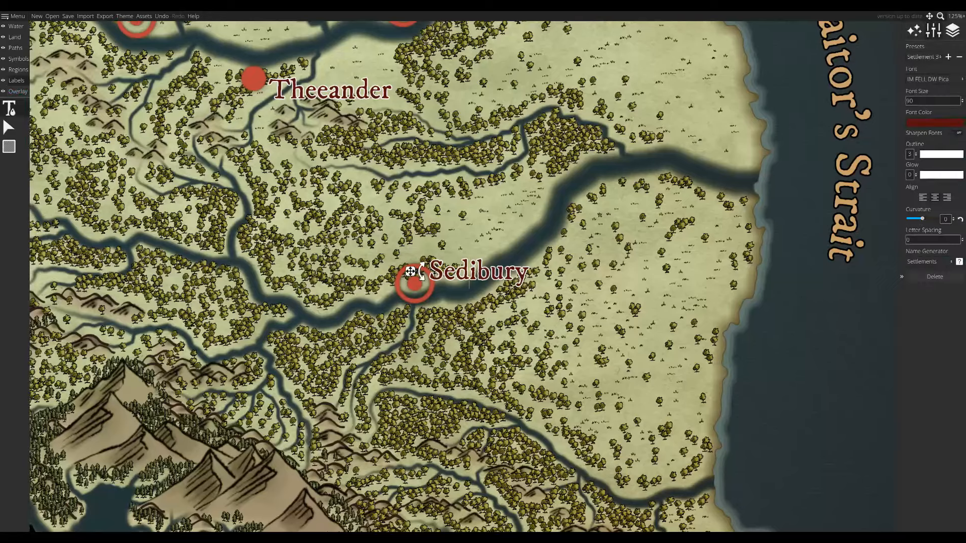
mouse_move(417, 277)
mouse_down()
mouse_move(412, 257)
mouse_move(417, 263)
mouse_up()
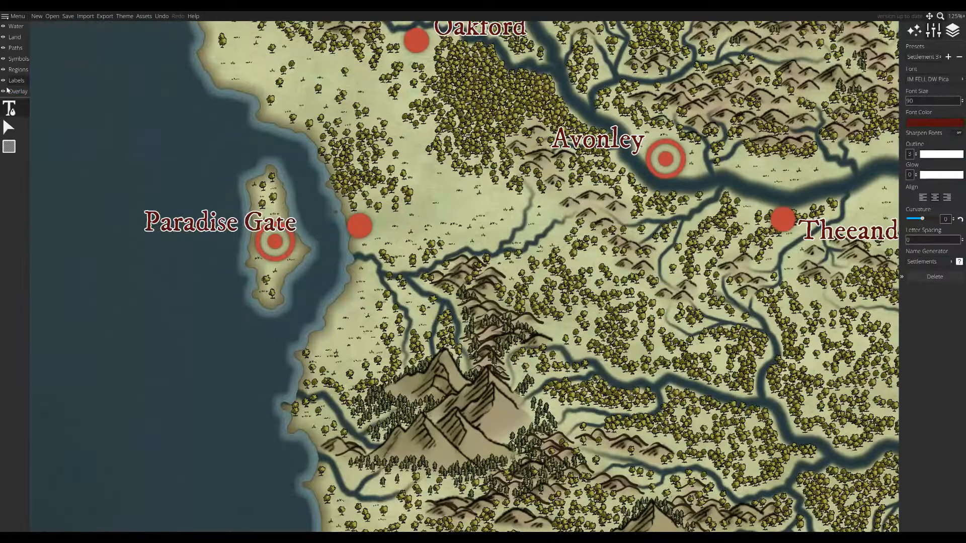
Label the unnamed west coast dot "West Baymouth" and move the label to the inland side of its marker.
click(416, 210)
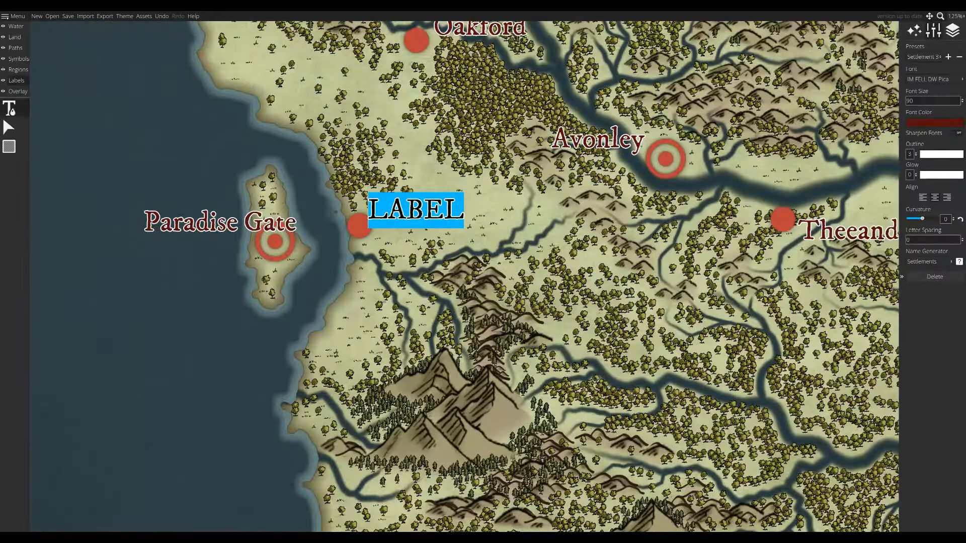
text(West Baymouth)
click(408, 290)
key(Delete)
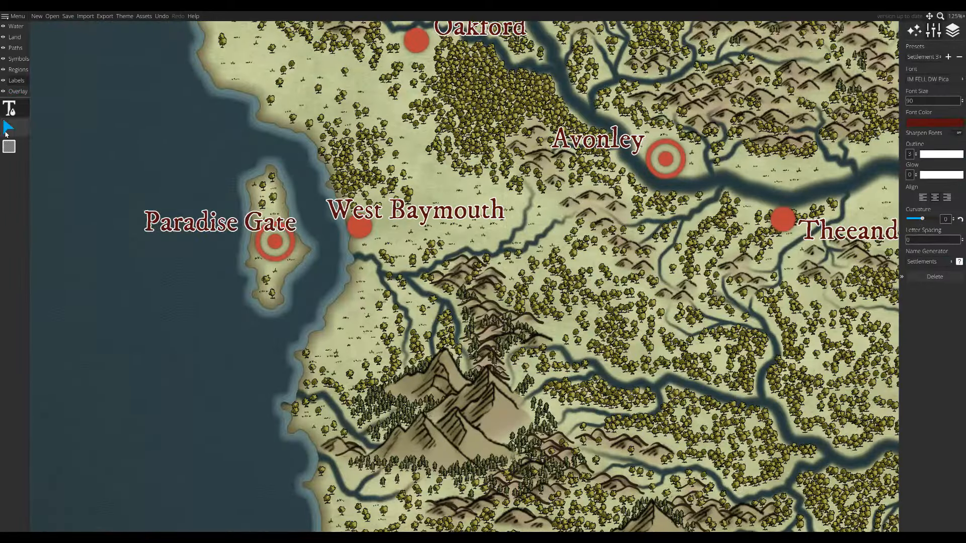
click(8, 127)
click(437, 224)
drag(438, 224, 585, 227)
Try rotating the Paradise Gate label above its island marker and undo the change.
click(9, 109)
click(328, 231)
drag(233, 232, 423, 231)
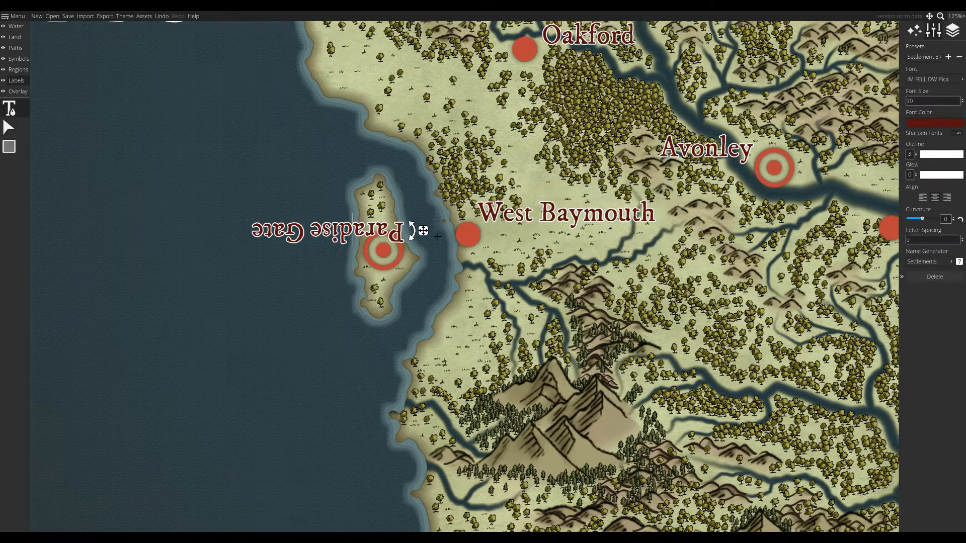
click(345, 321)
key(ctrl+z)
key(ctrl+z)
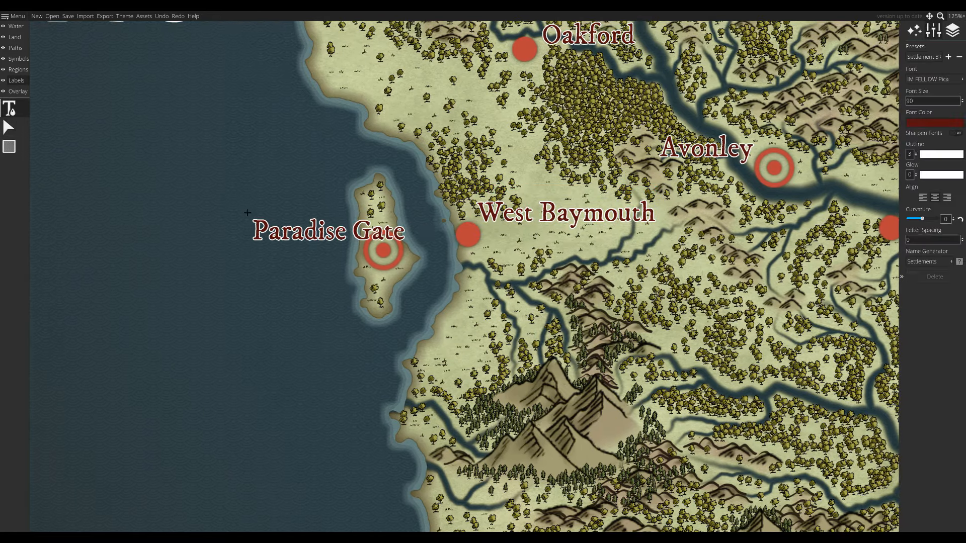
Replace the western island's Paradise Gate label with "Fargate" beside its ringed marker.
text(Fargate)
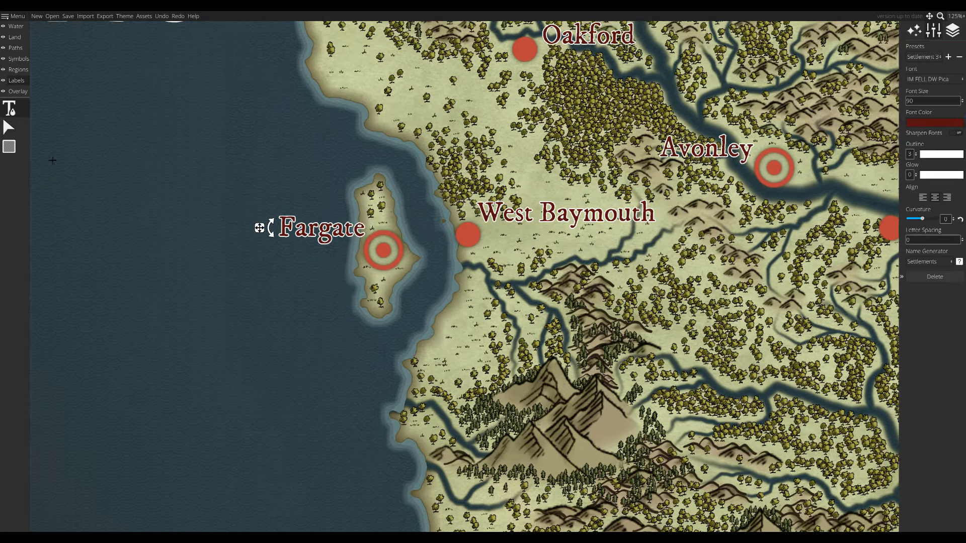
Add a "Goltfell" settlement label just north of the southeastern river, inland from Traitor's Strait.
drag(805, 312, 195, 277)
scroll(195, 277, down, 1)
scroll(583, 239, up, 2)
drag(583, 238, 428, 318)
click(447, 272)
text(Goltfell)
Place a copy of Baylesot's red dot on the southeastern river's north bank and move the Goltfell label beside it.
click(19, 59)
click(8, 186)
click(400, 81)
key(ctrl+c)
key(ctrl+v)
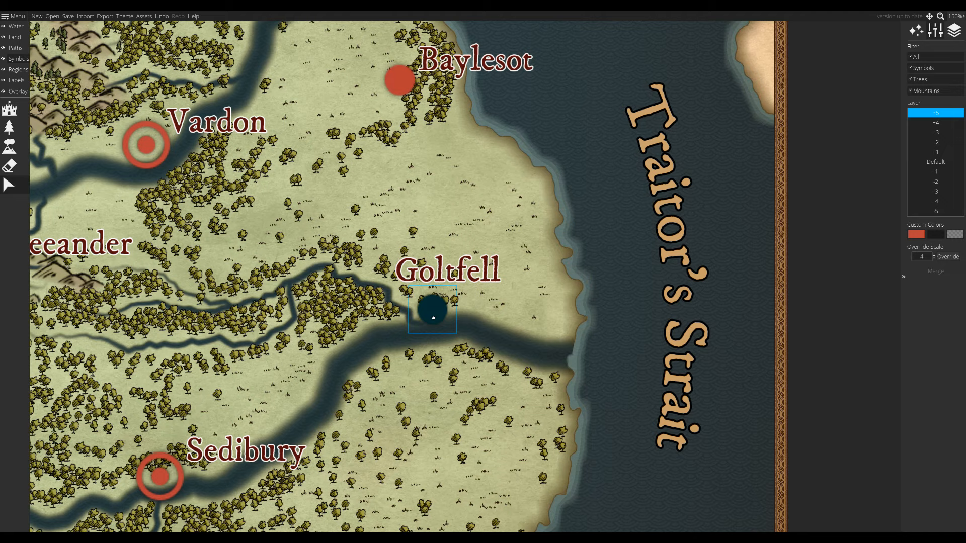
click(16, 80)
drag(378, 270, 449, 288)
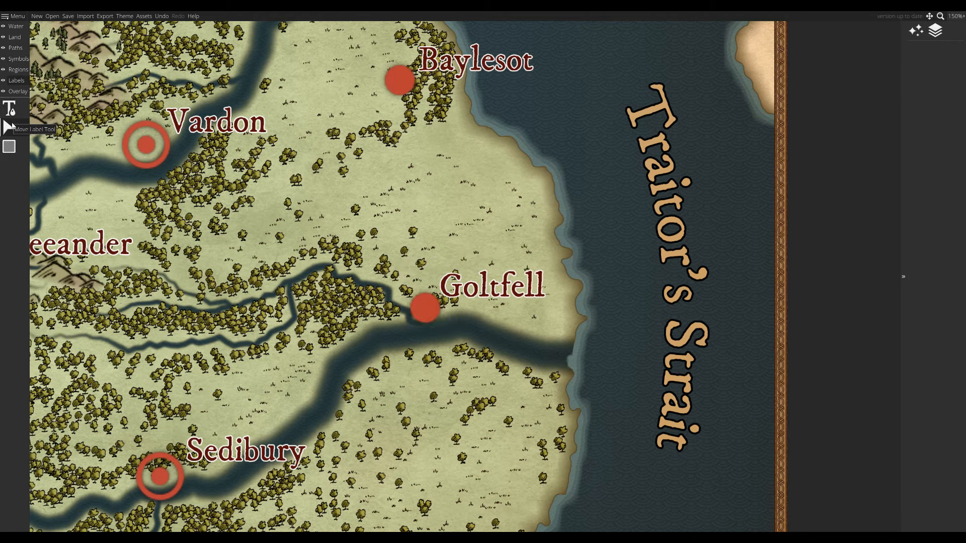
Move the Goltfell label south of the river near the coast and place another red dot on its inland side.
drag(211, 312, 291, 126)
click(11, 107)
drag(497, 101, 516, 295)
click(17, 59)
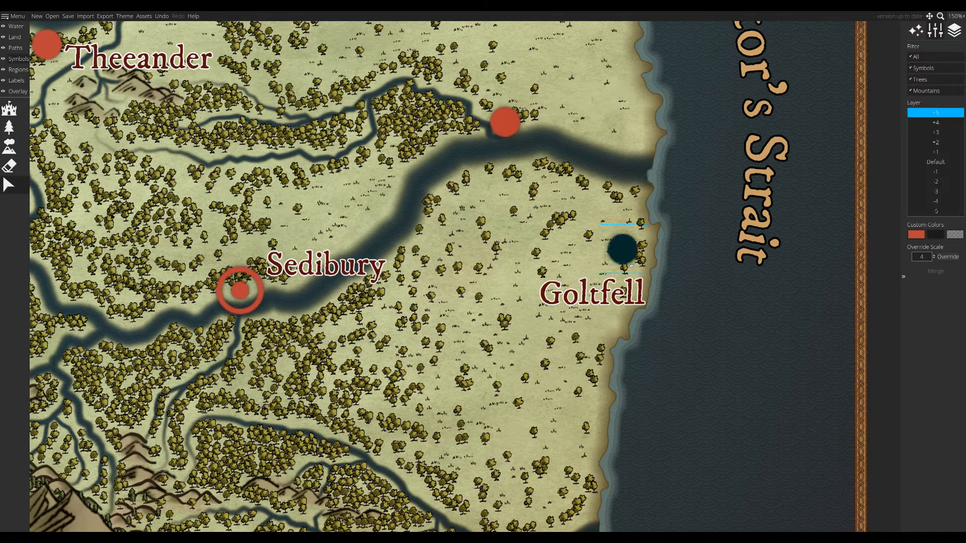
scroll(562, 383, down, 1)
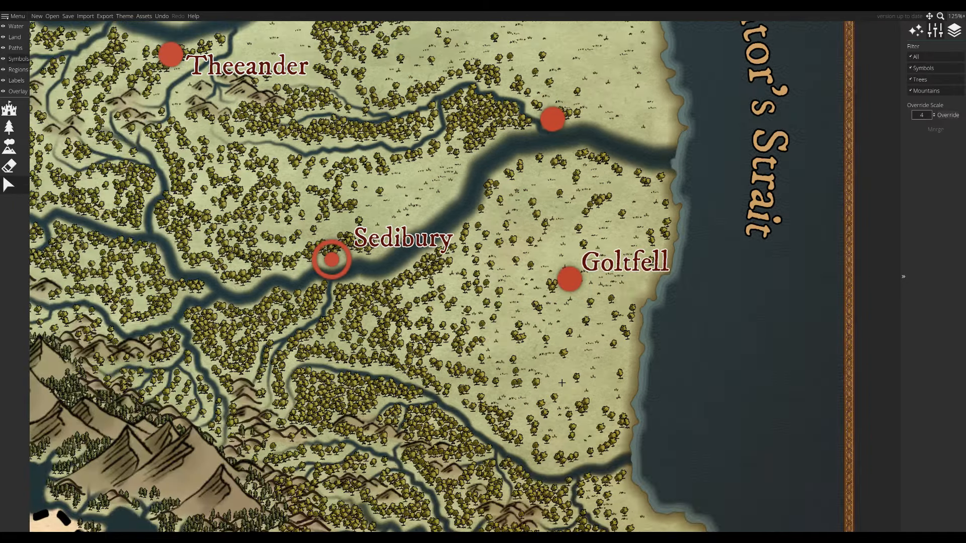
Place a ringed marker on the coast southeast of Baylesot and label it "Godynbight" on the seaward side.
drag(609, 244, 492, 454)
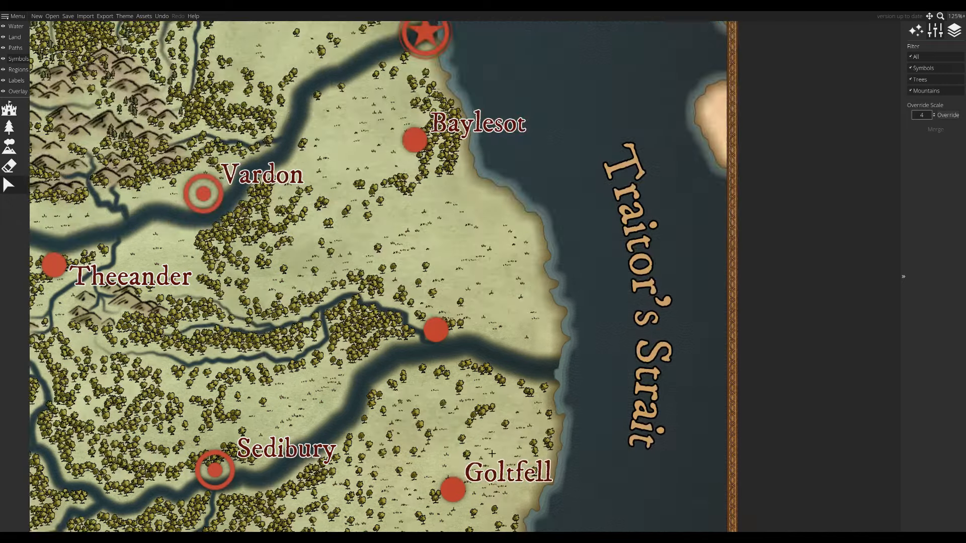
click(8, 167)
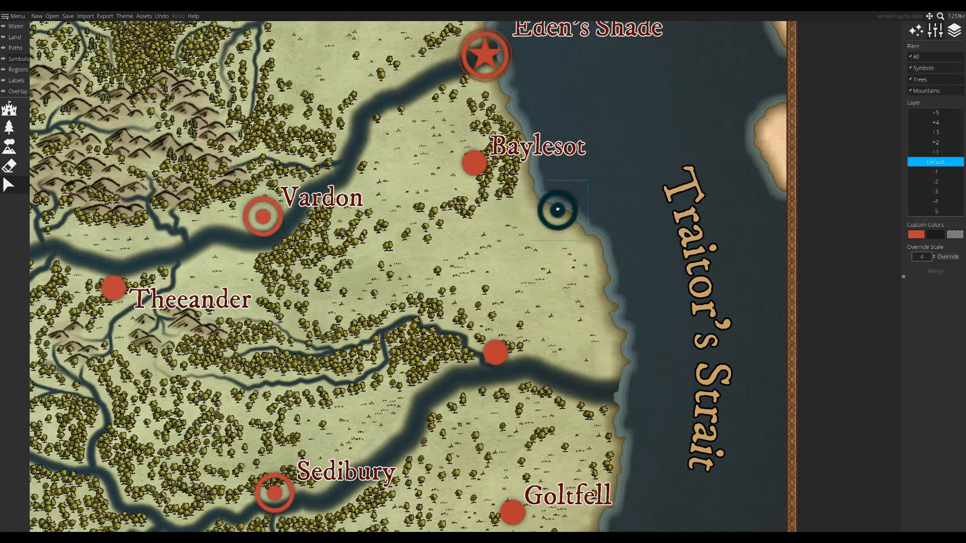
click(15, 80)
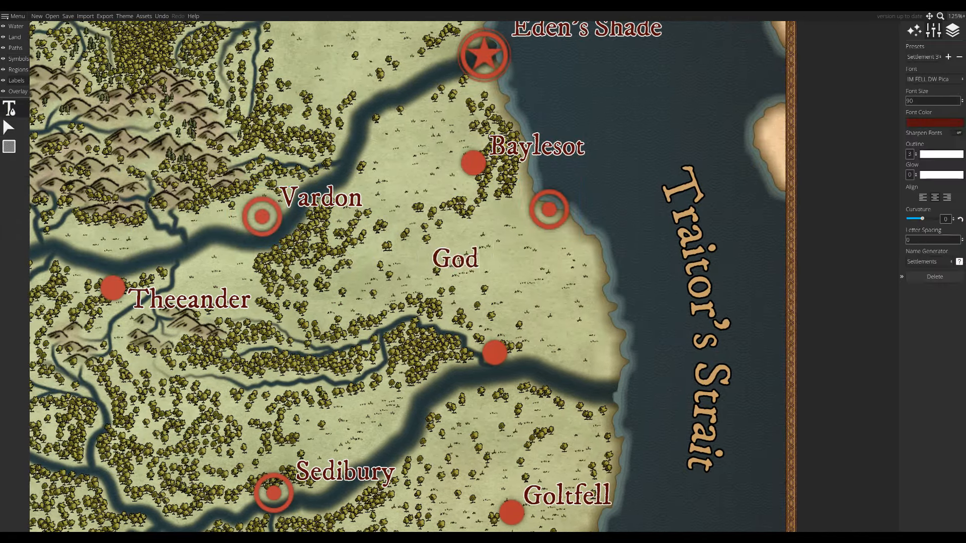
text(ght)
click(10, 127)
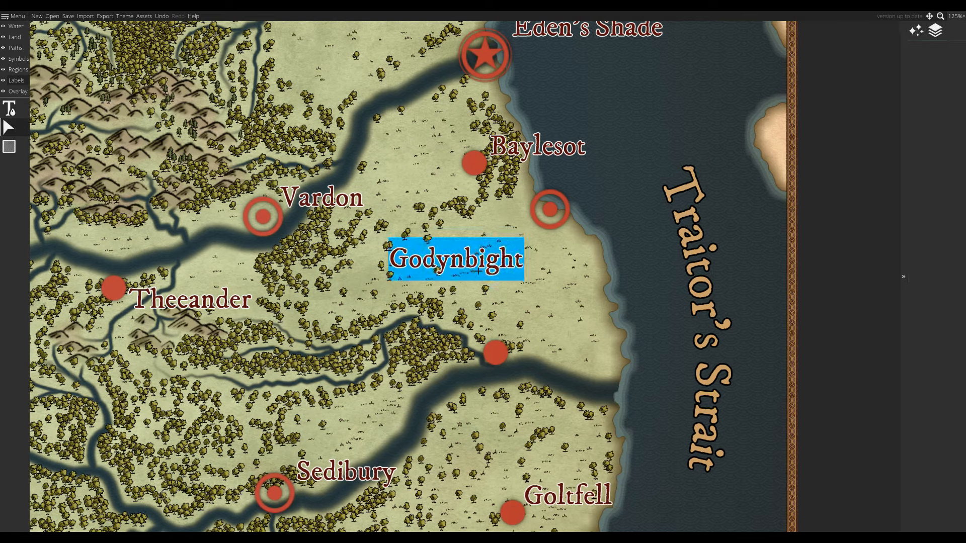
drag(456, 259, 638, 232)
Nudge the Dimpines and Sorgravia labels closer to their markers.
click(9, 108)
scroll(416, 327, down, 2)
drag(584, 333, 483, 212)
click(490, 238)
drag(470, 98, 477, 177)
drag(477, 183, 487, 183)
drag(383, 159, 453, 267)
scroll(414, 277, up, 2)
click(413, 276)
click(9, 127)
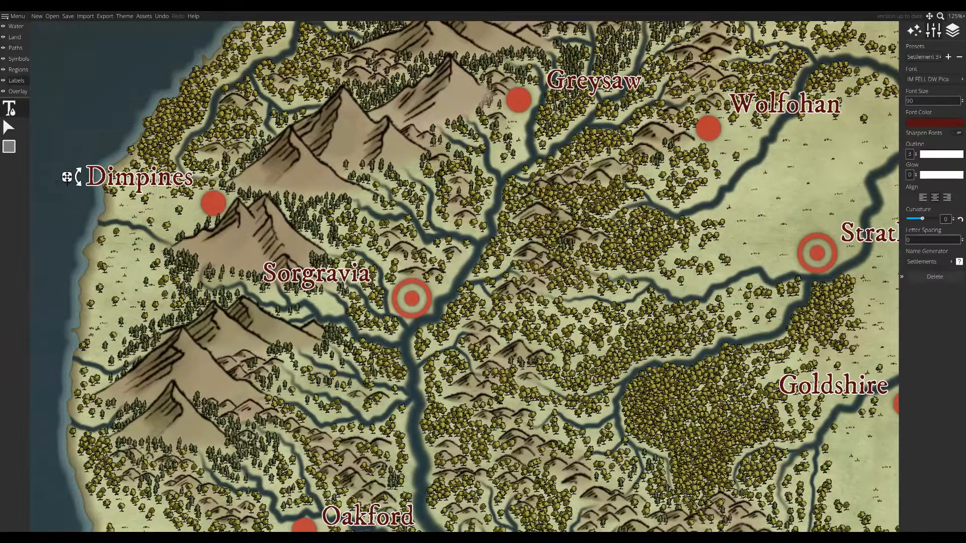
drag(63, 177, 148, 199)
drag(317, 289, 338, 291)
Nudge the Greysaw, Wolfohan and Arboen labels closer to their markers.
drag(339, 292, 166, 401)
drag(429, 204, 415, 210)
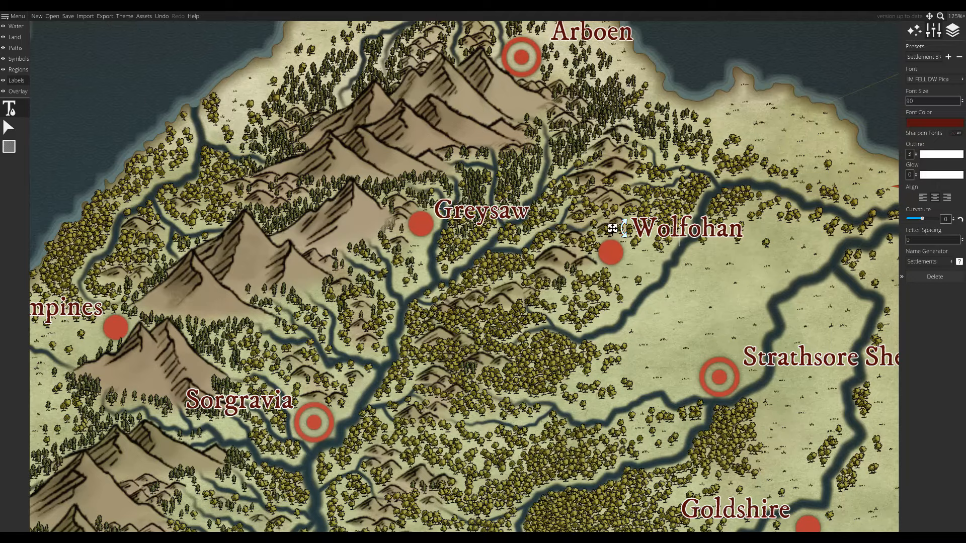
drag(613, 229, 535, 421)
drag(460, 221, 453, 226)
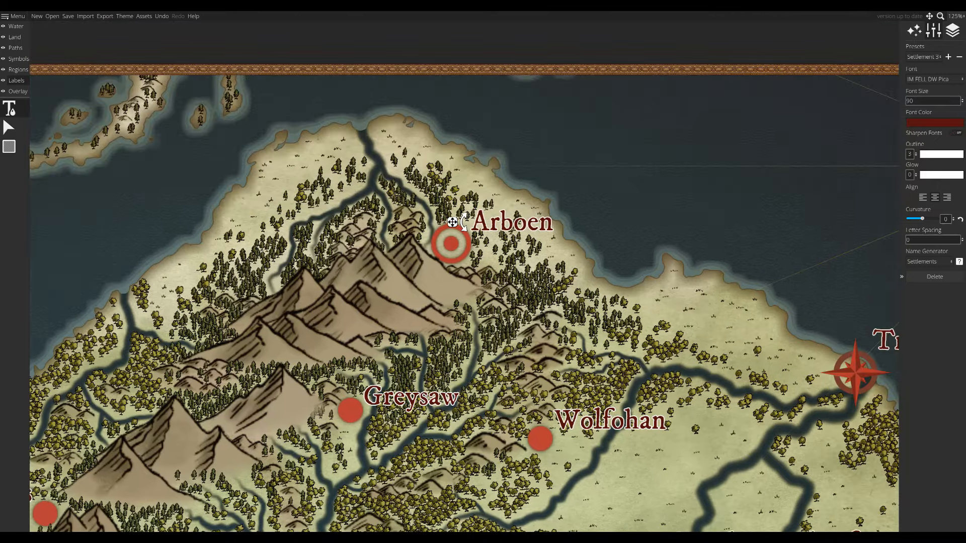
Add a "Penbrig Cape" label at the continent's northern tip and place a red dot west of the river mouth there.
drag(307, 196, 370, 231)
click(355, 216)
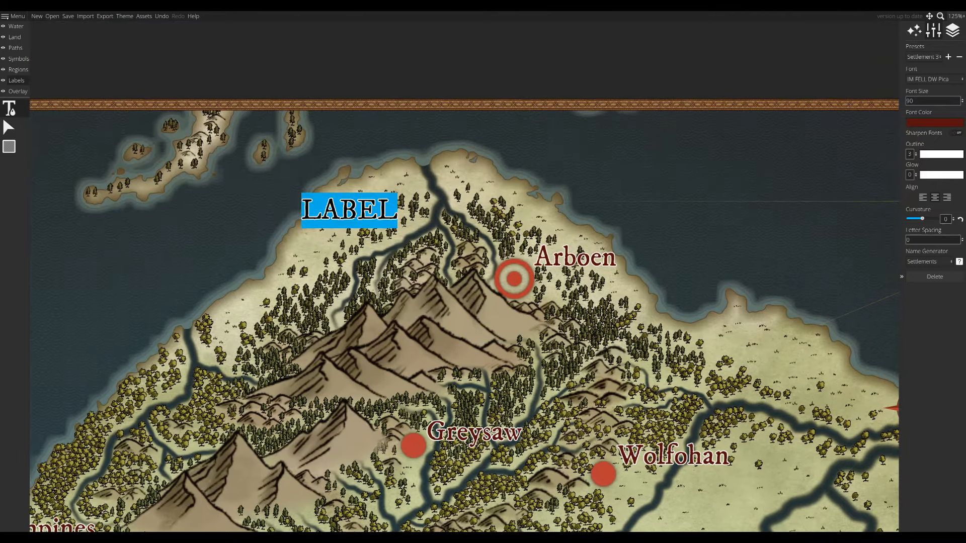
text(Penbrig Cape)
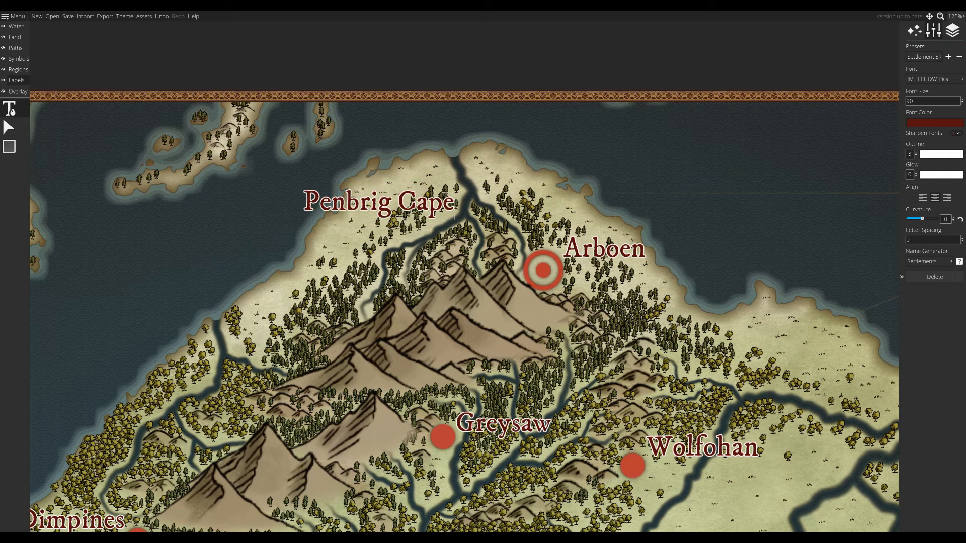
click(16, 58)
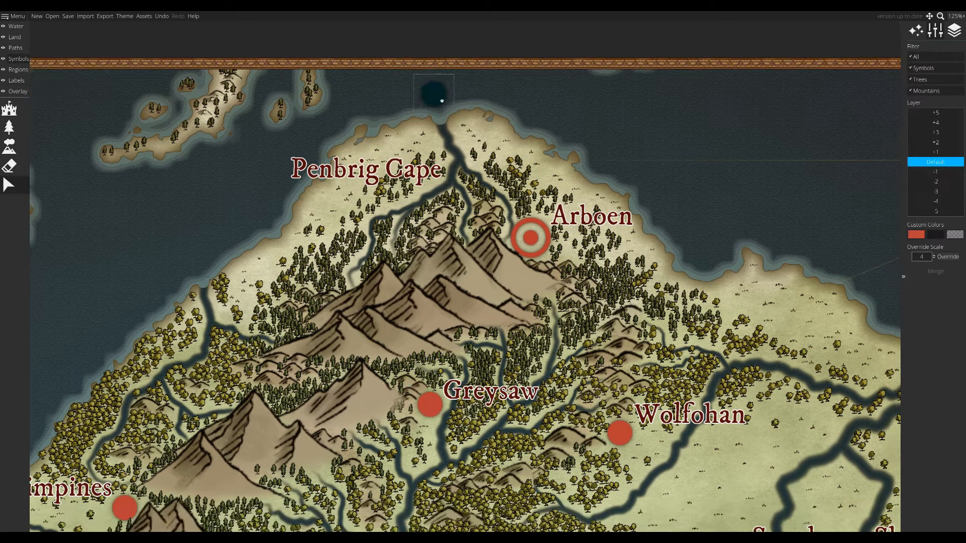
Move the Penbrig Cape label to the east side of its red dot.
click(9, 80)
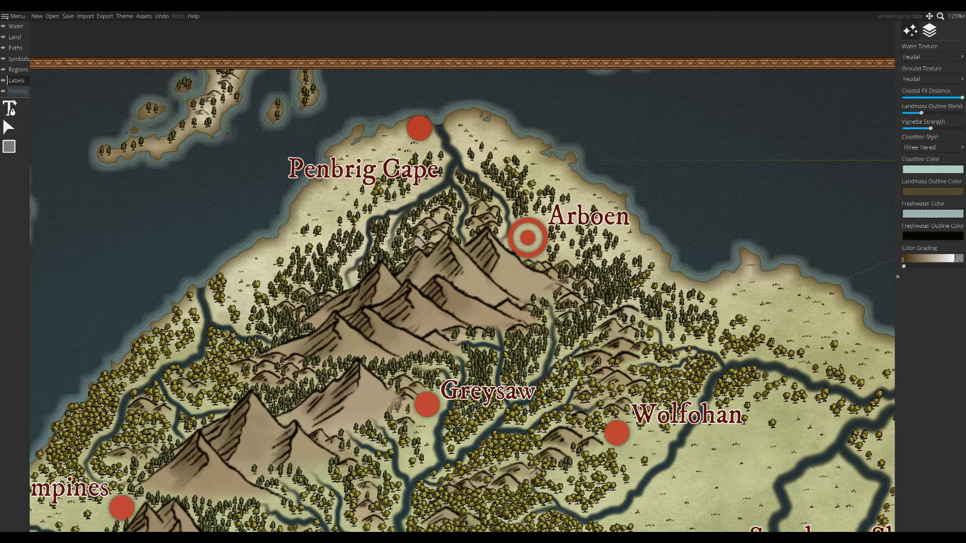
click(8, 108)
click(9, 129)
drag(321, 205, 464, 144)
Place a red dot at the river mouth on the northwest coast, north of Dimpines.
drag(504, 387, 416, 256)
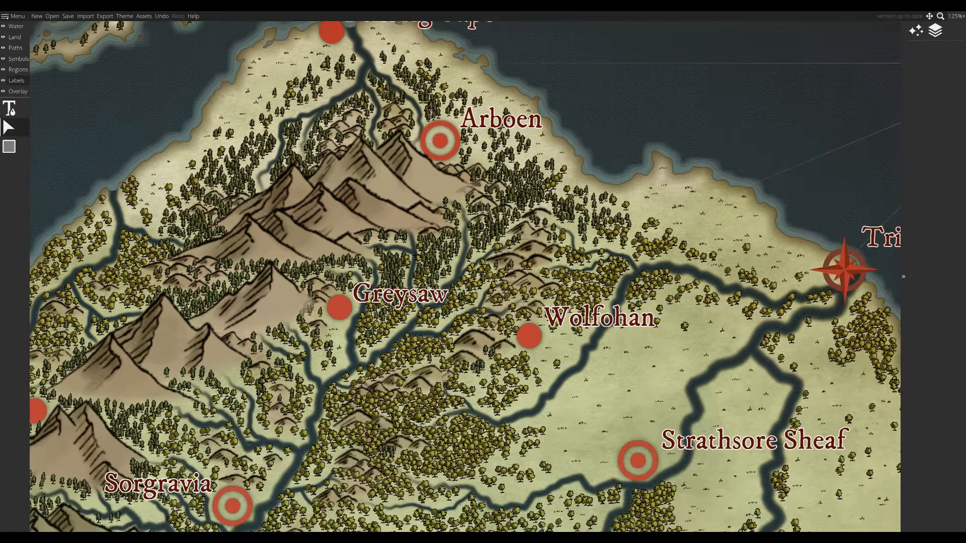
drag(307, 305, 456, 167)
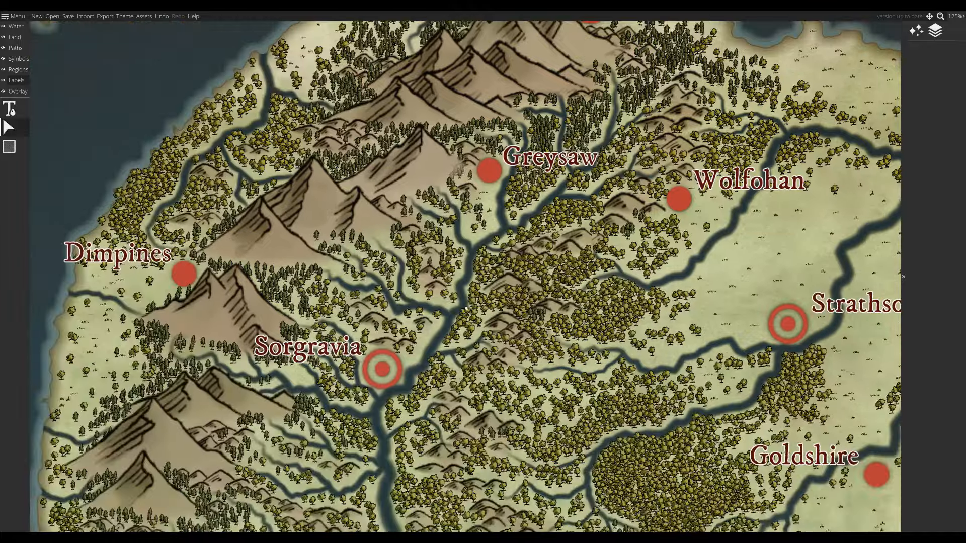
mouse_move(361, 418)
mouse_down()
mouse_move(271, 307)
mouse_move(413, 218)
mouse_move(467, 199)
mouse_move(522, 277)
mouse_up()
drag(488, 206, 467, 433)
drag(428, 282, 407, 331)
click(15, 59)
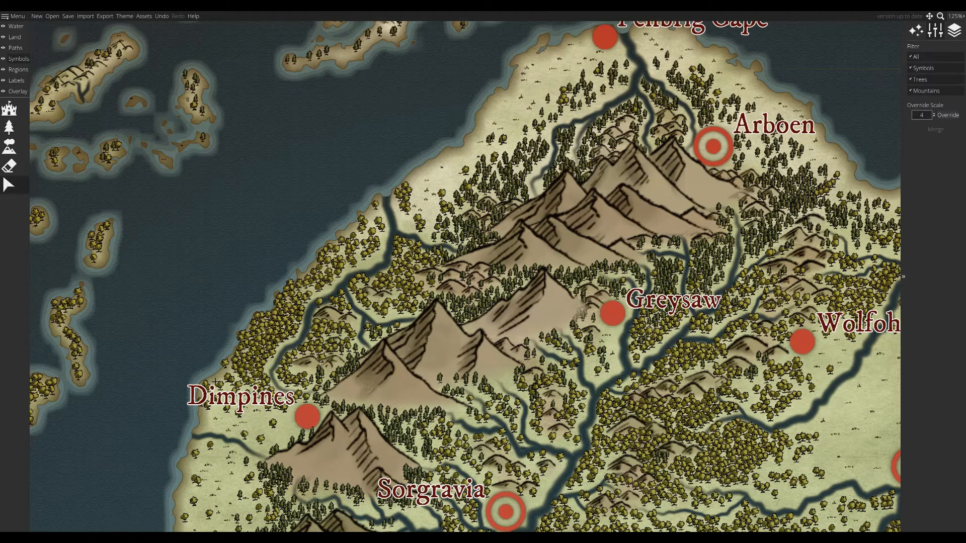
Label the northwest river-mouth dot "Gorllewyn Fjard" and move the label to its seaward side.
click(15, 81)
click(263, 225)
text(Gorlle)
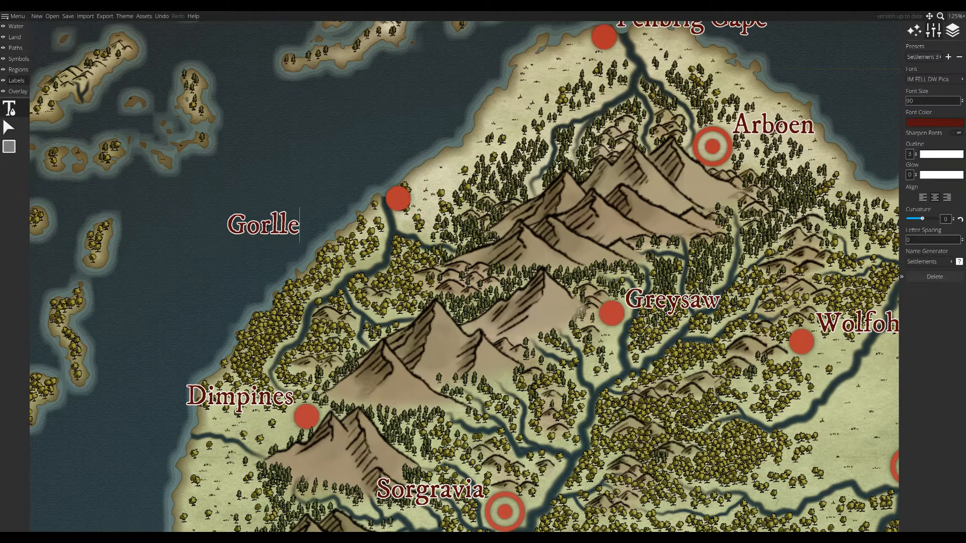
text(wyn Fjard)
click(9, 127)
drag(333, 240, 361, 229)
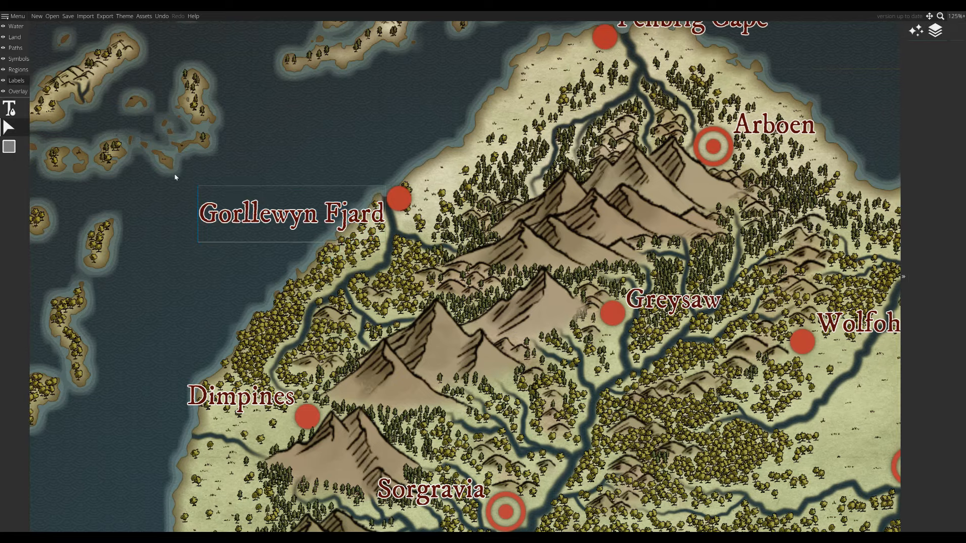
Add a "Machair of the Saint" label on the northeast coast and place a red dot on layer +5 beside the river west of Triska.
click(9, 108)
drag(553, 196, 196, 162)
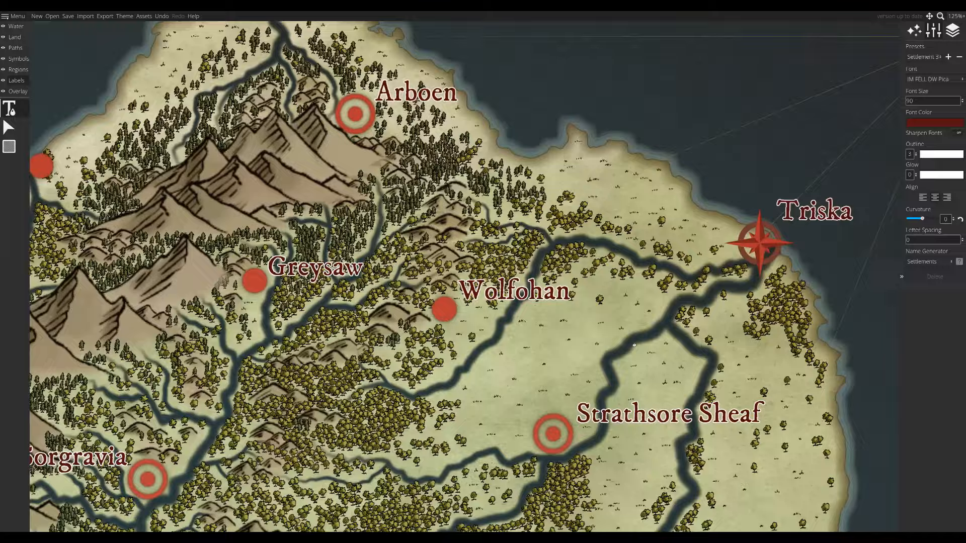
drag(564, 139, 382, 152)
click(393, 151)
text(Machair of the Saint)
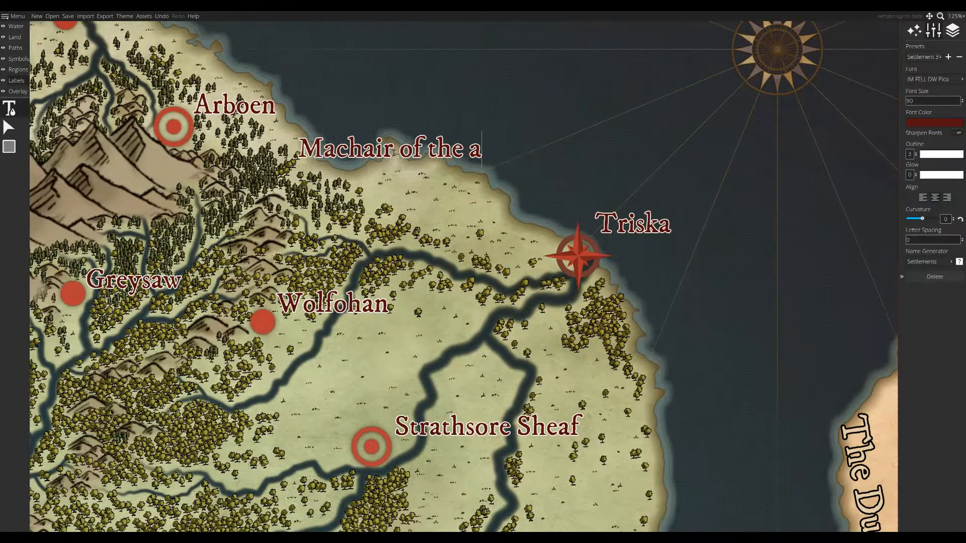
click(9, 62)
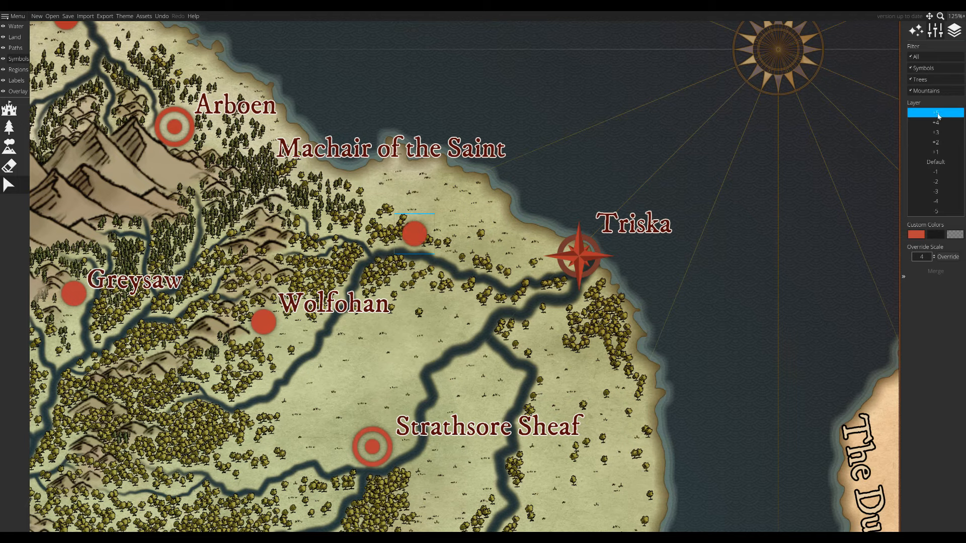
Move the Machair of the Saint label to the west side of its red dot.
click(16, 82)
click(8, 127)
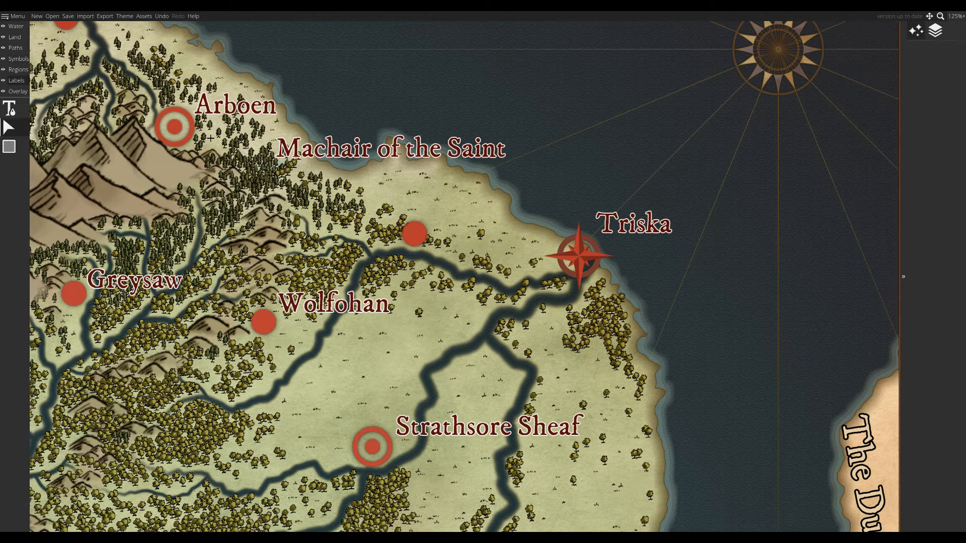
drag(349, 143, 247, 208)
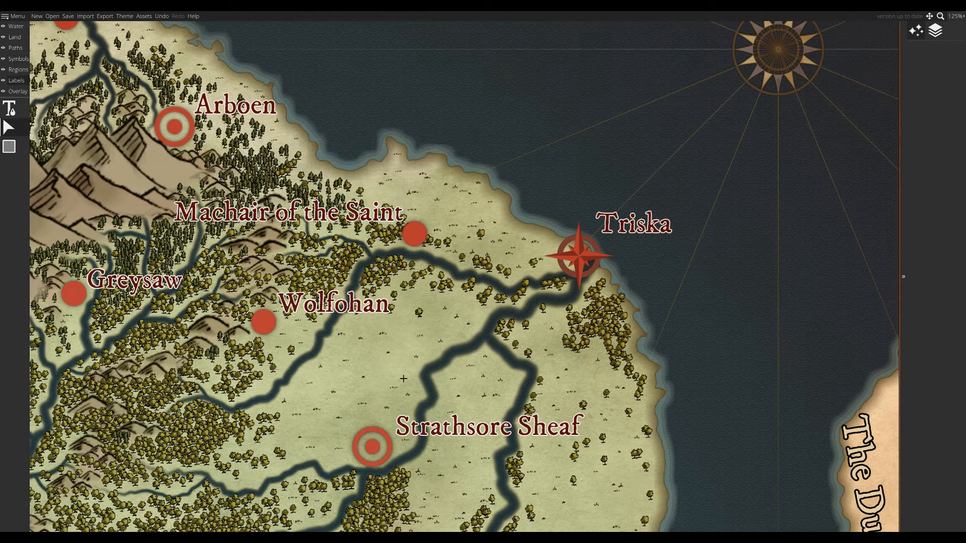
Place a copy of Strathsore Sheaf's ringed marker on the east coast between Triska and Eden's Shade.
scroll(688, 120, down, 5)
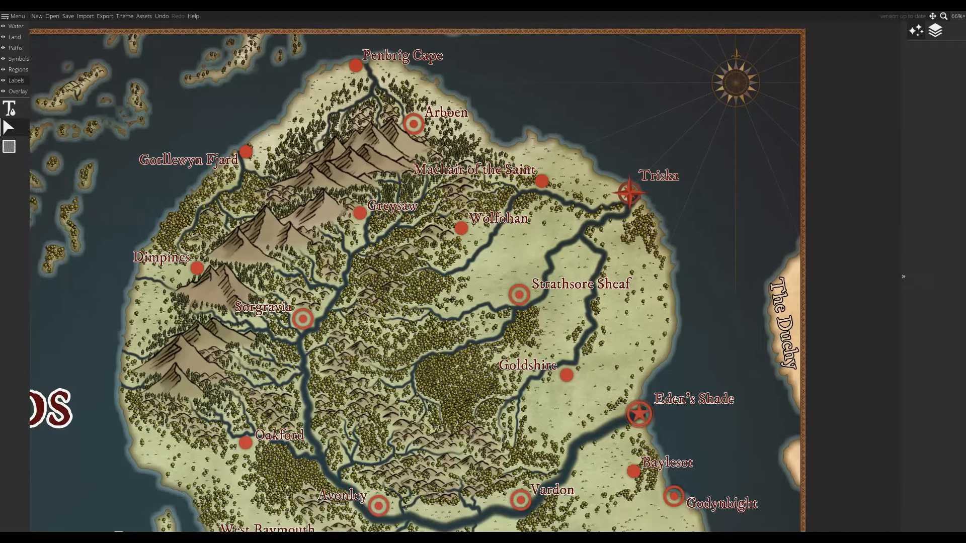
drag(579, 460, 536, 350)
drag(629, 237, 519, 293)
scroll(615, 238, up, 1)
scroll(519, 293, up, 2)
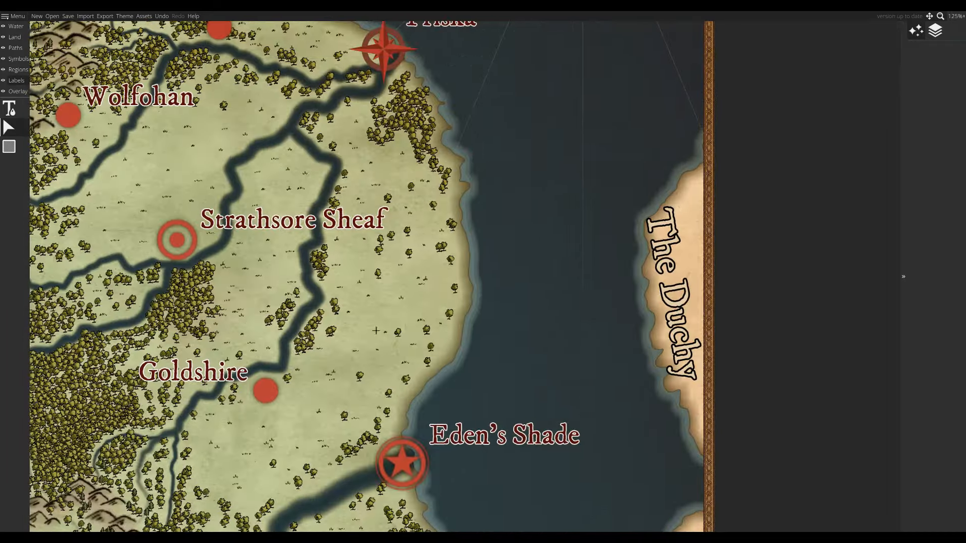
click(19, 59)
click(8, 185)
click(178, 242)
key(ctrl+c)
key(ctrl+v)
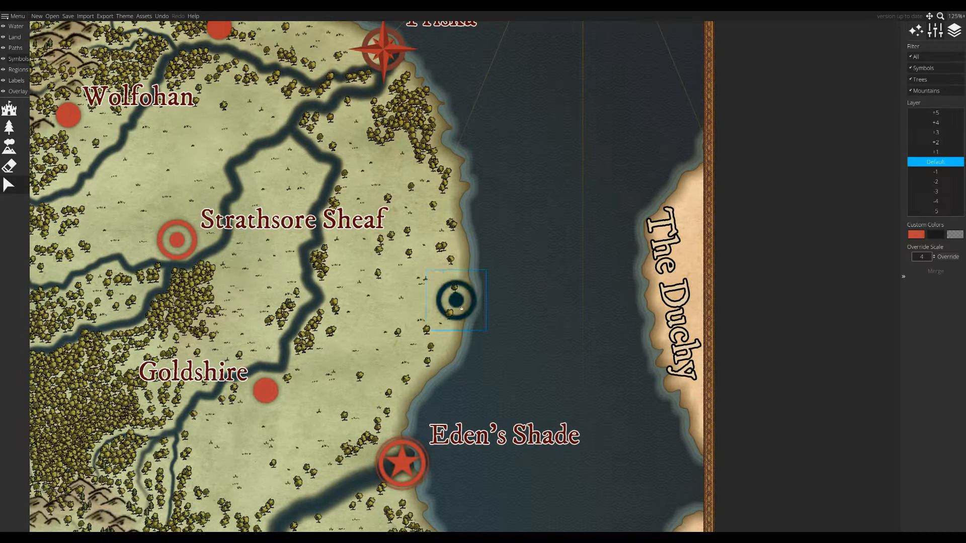
Label the new east coast ringed marker "Esker" and move the label to its inland side.
click(16, 81)
click(394, 319)
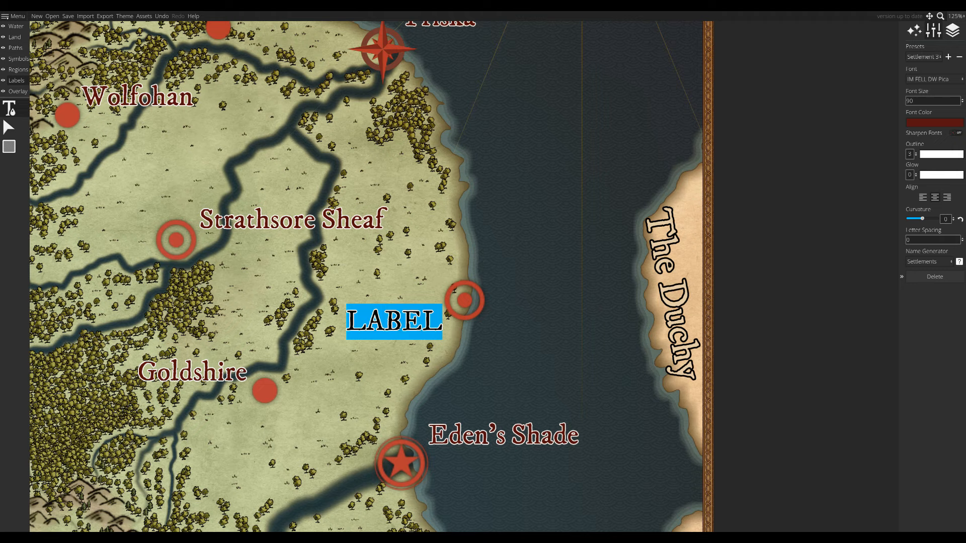
text(Esker)
drag(392, 330, 410, 281)
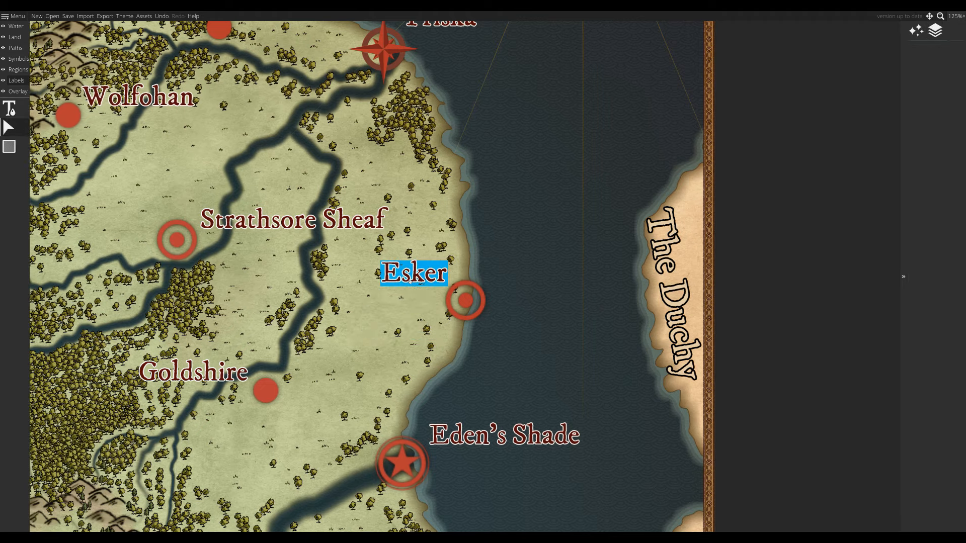
Place a copy of Dimpines' red dot on layer +5 in the western mountains, south of Dimpines and west of Sorgravia.
scroll(467, 357, down, 5)
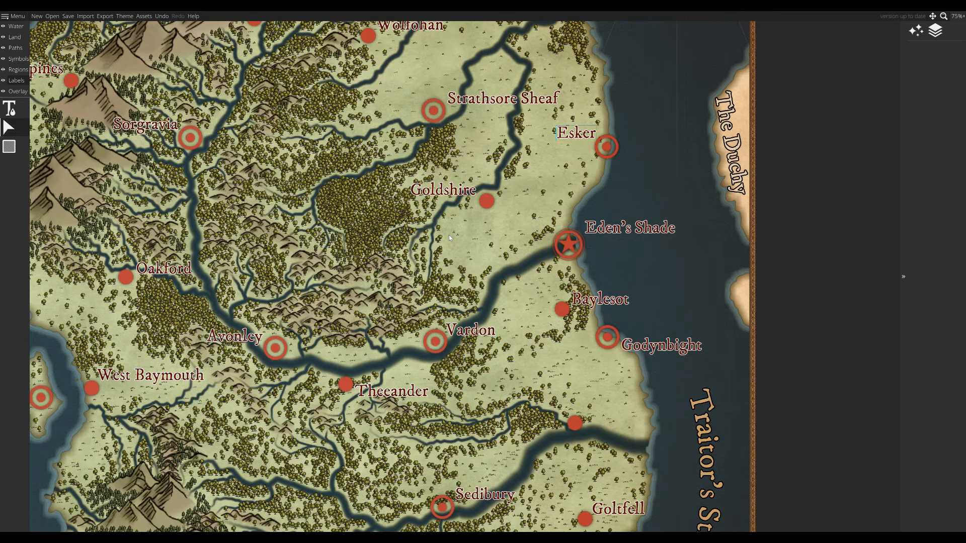
drag(451, 239, 715, 321)
scroll(364, 151, up, 2)
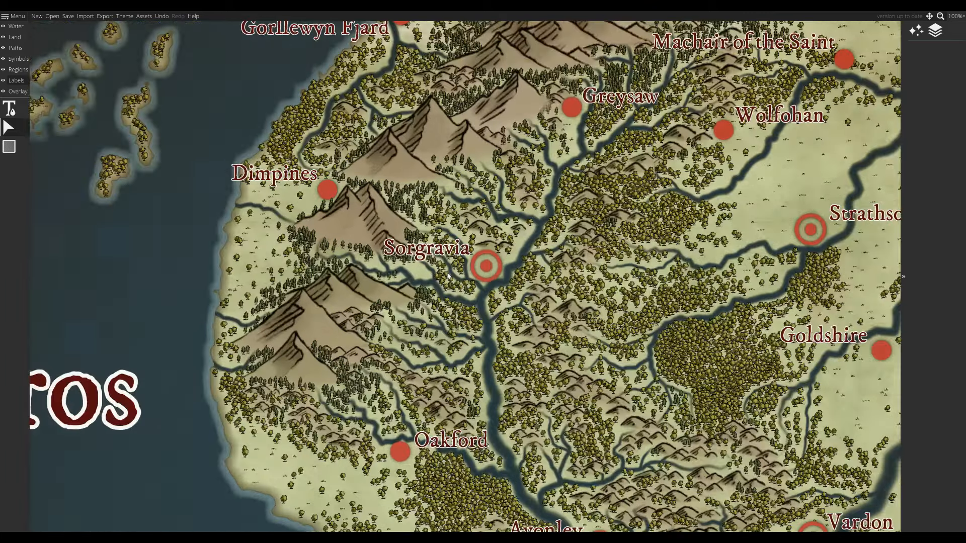
click(19, 60)
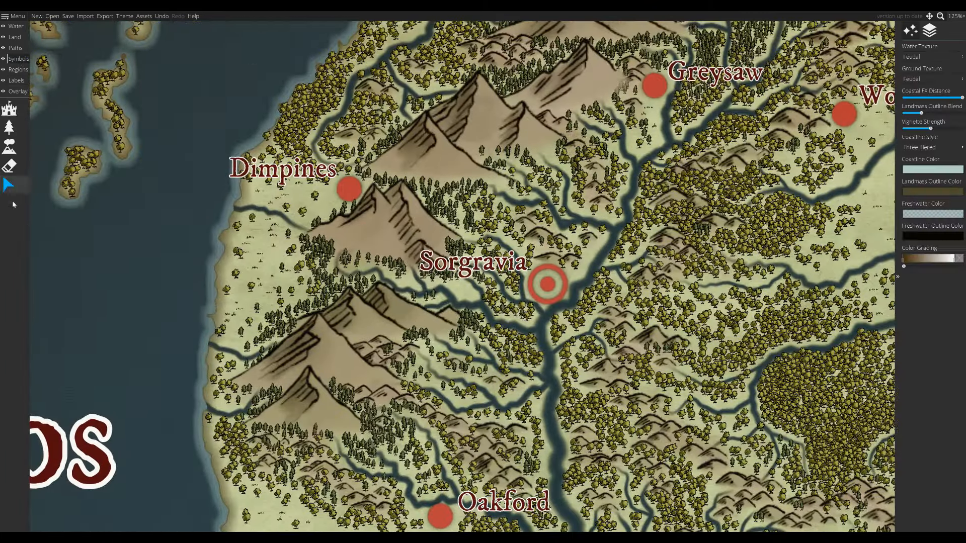
click(351, 196)
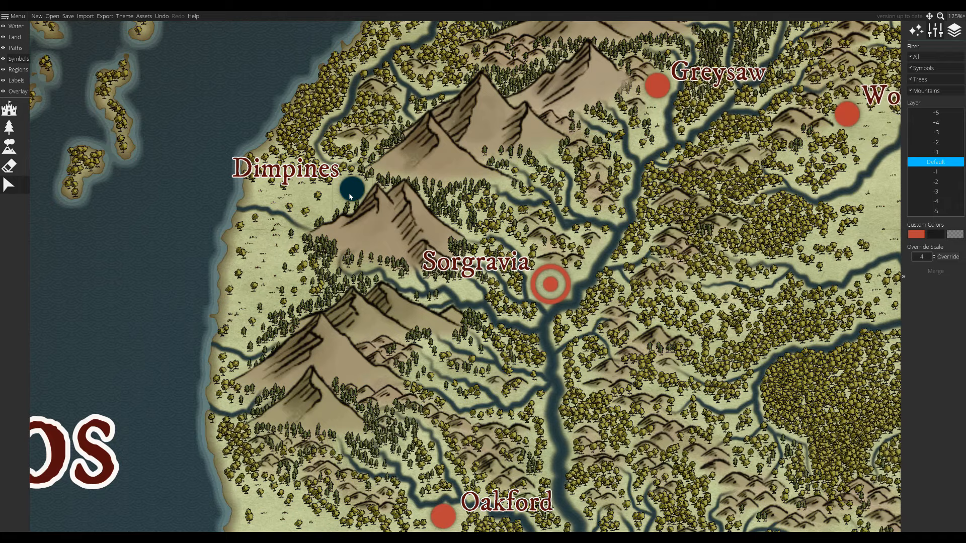
click(950, 113)
Label the new western red dot "Black Gorge" and move the label just above and to the west of it.
click(16, 80)
click(256, 274)
text(Black Gorge)
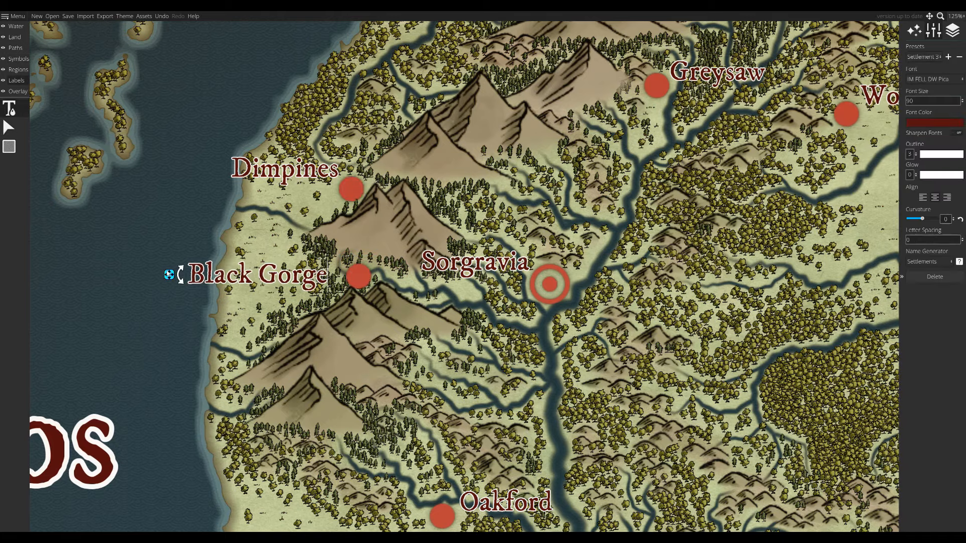
drag(169, 274, 188, 257)
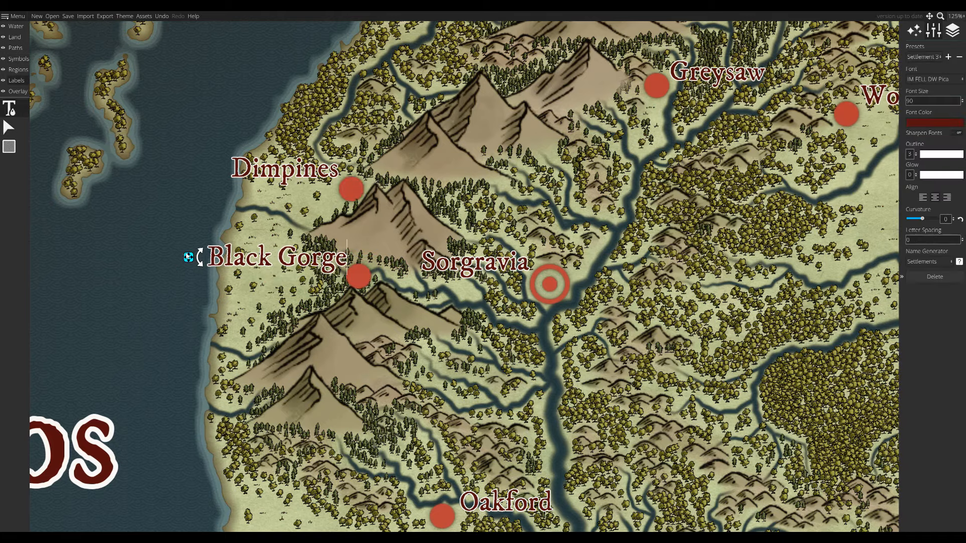
click(26, 128)
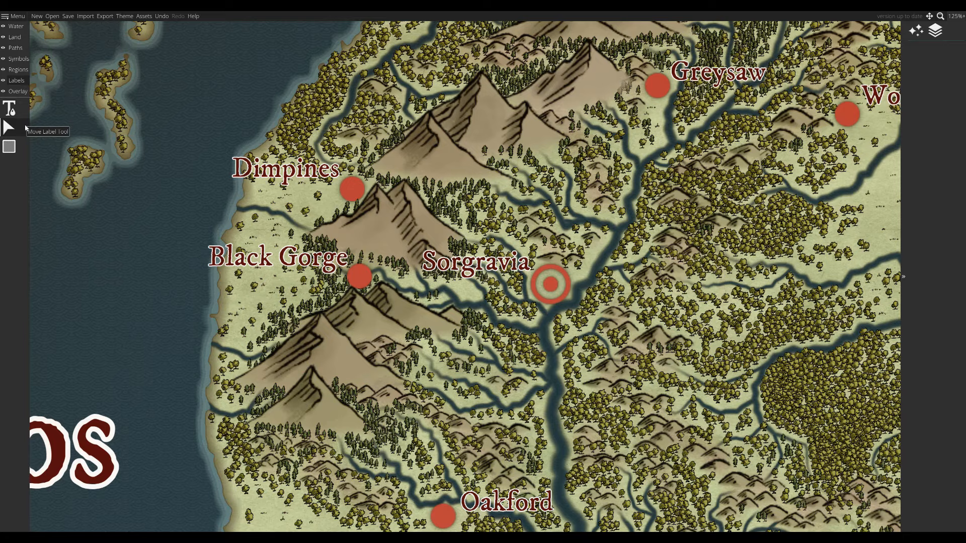
Place a copied red dot on layer +5 on the river at the north edge of the central forest.
click(17, 59)
scroll(381, 274, down, 2)
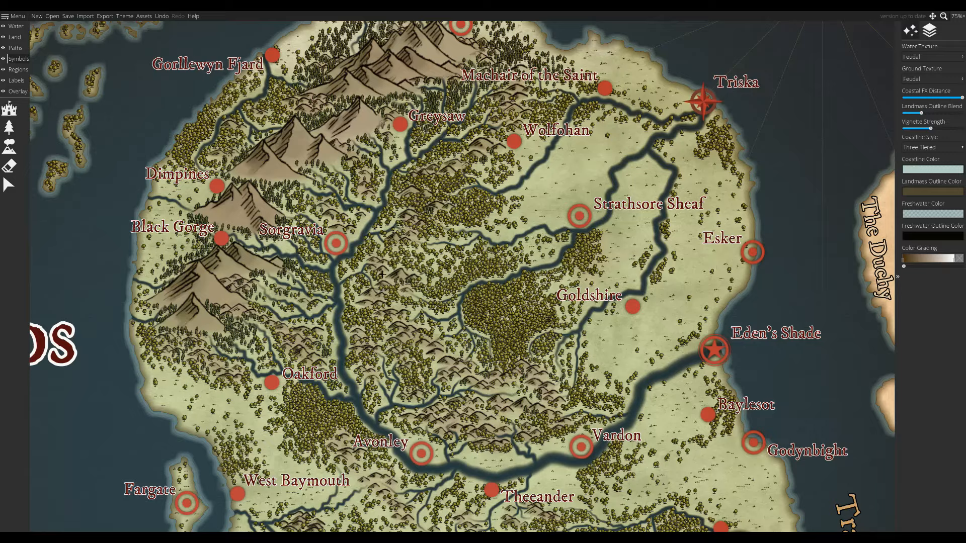
scroll(481, 376, up, 2)
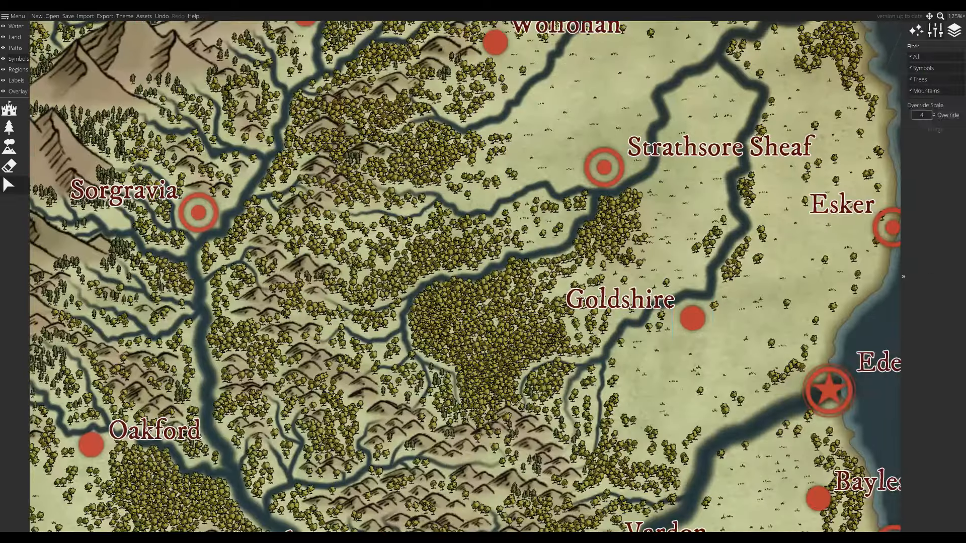
click(936, 112)
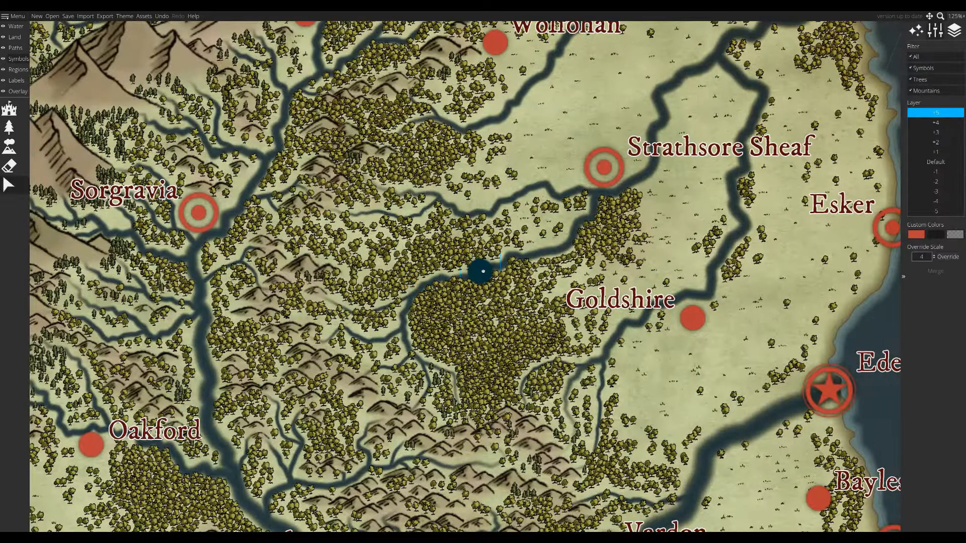
Label the red dot at the central forest's north edge "Bowux Schot" on its west side.
key(6)
click(410, 252)
text(Bowu)
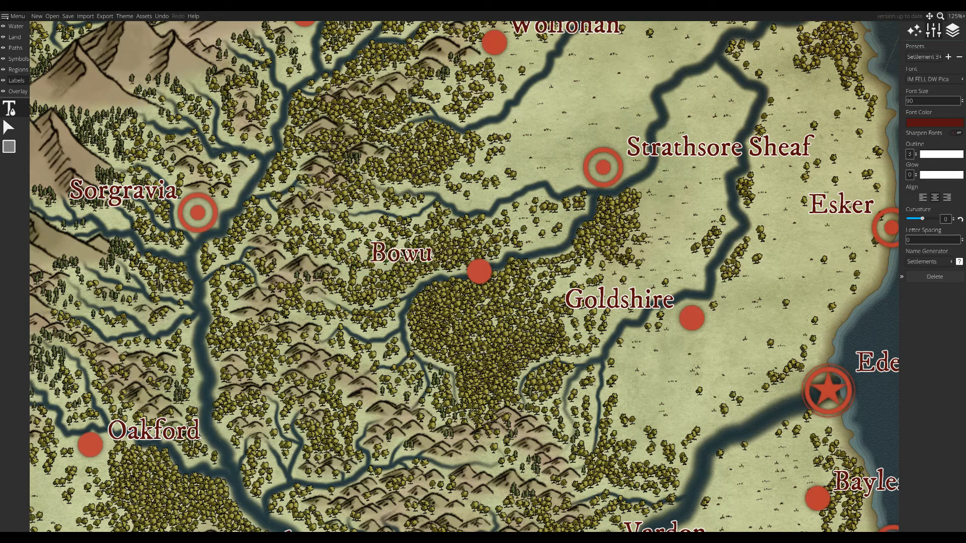
text(x Schot)
key(Return)
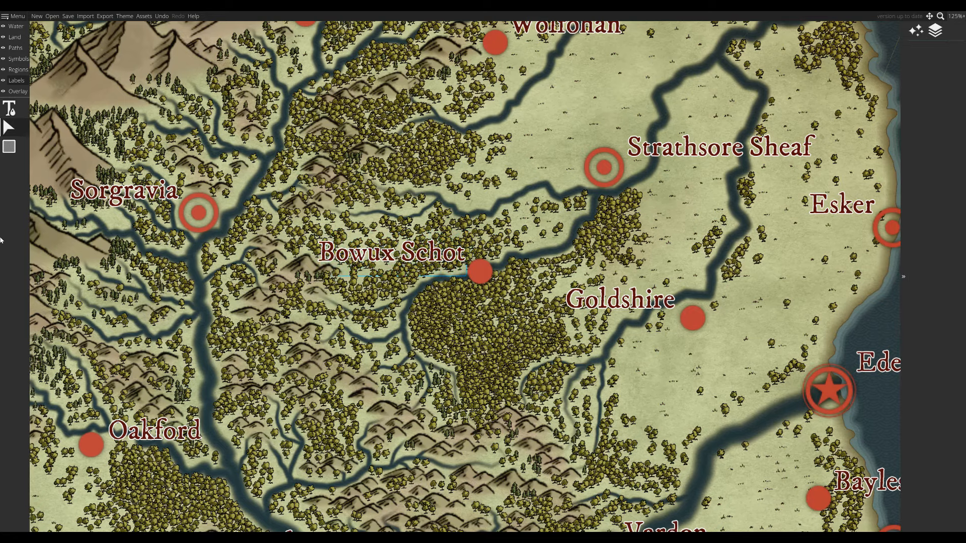
Label the unnamed red dot on the river northeast of Sedibury "Chettle" and move the label to its upper east side.
click(20, 59)
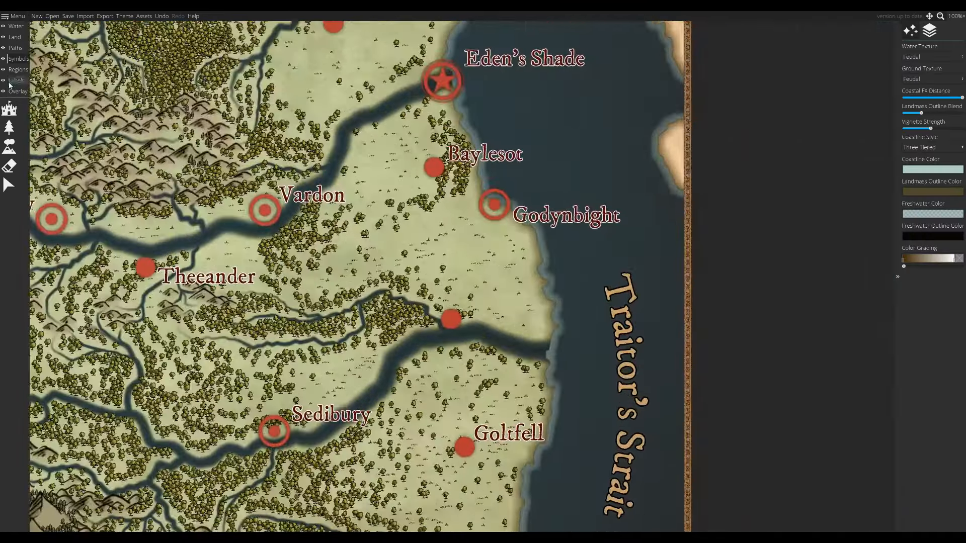
click(9, 84)
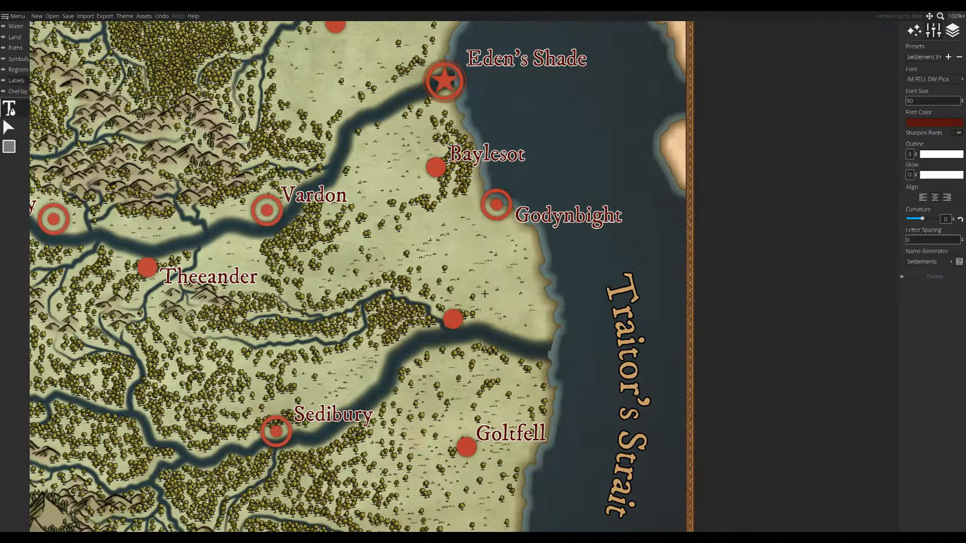
click(481, 288)
text(Chettle)
scroll(476, 288, up, 2)
drag(411, 288, 428, 314)
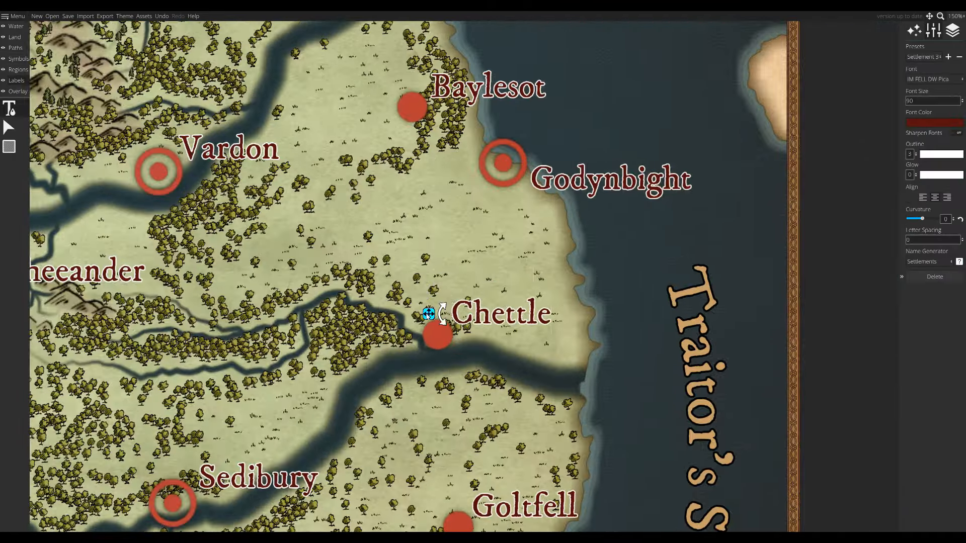
Place a copied ringed marker on layer +5 beside the river mouth on the east coast south of Goltfell.
drag(339, 282, 431, 58)
scroll(410, 316, down, 1)
scroll(546, 172, down, 1)
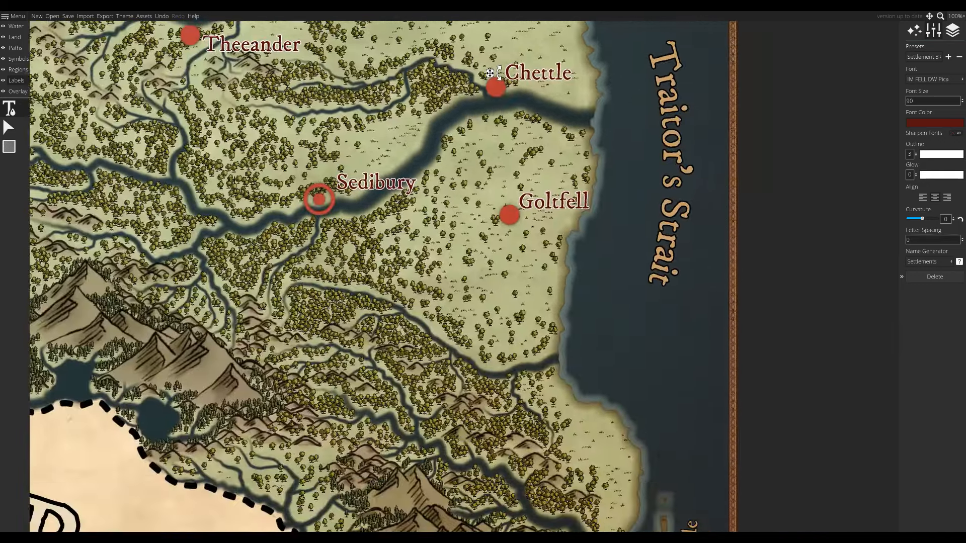
click(22, 59)
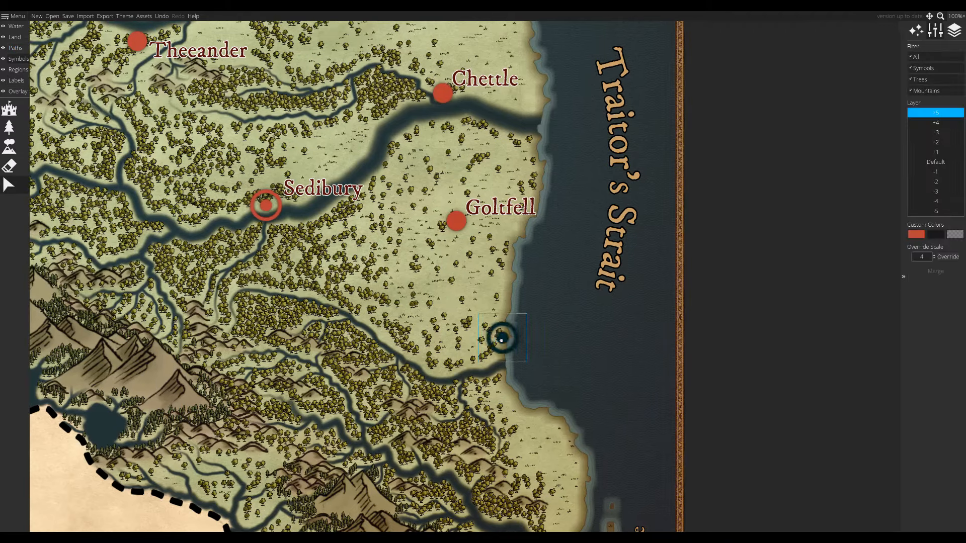
Label the ringed marker south of Goltfell "Grenterrishire" and move the label to its upper west side.
click(17, 80)
click(9, 109)
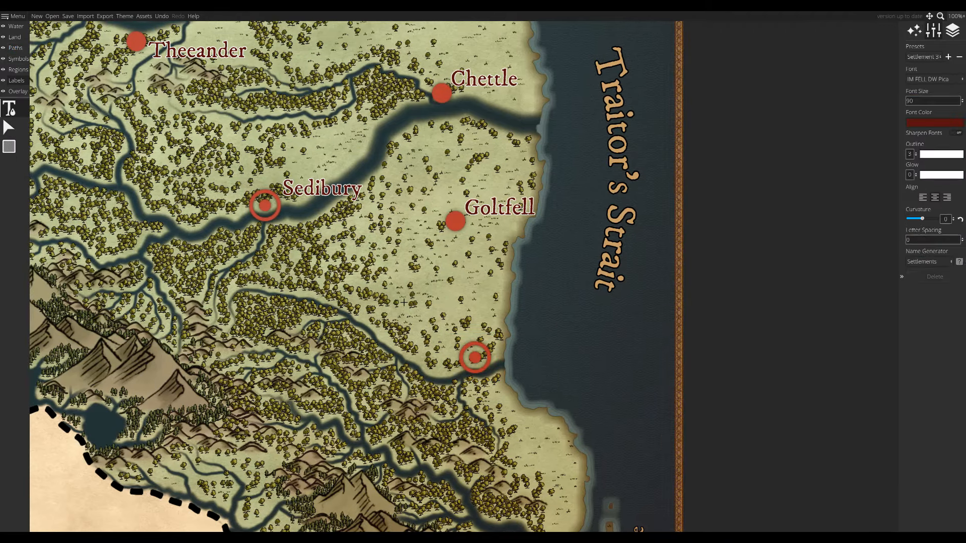
click(406, 301)
text(Grenterrish)
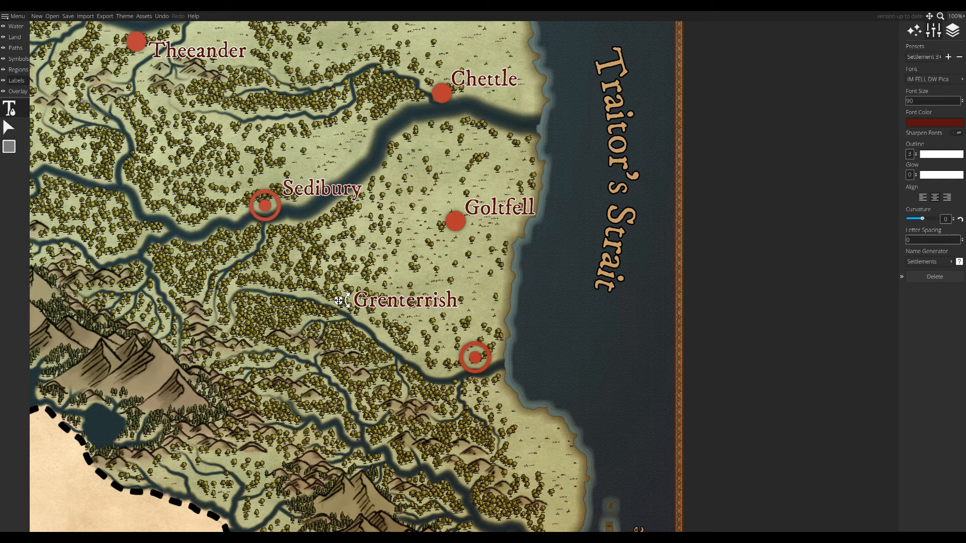
text(ire)
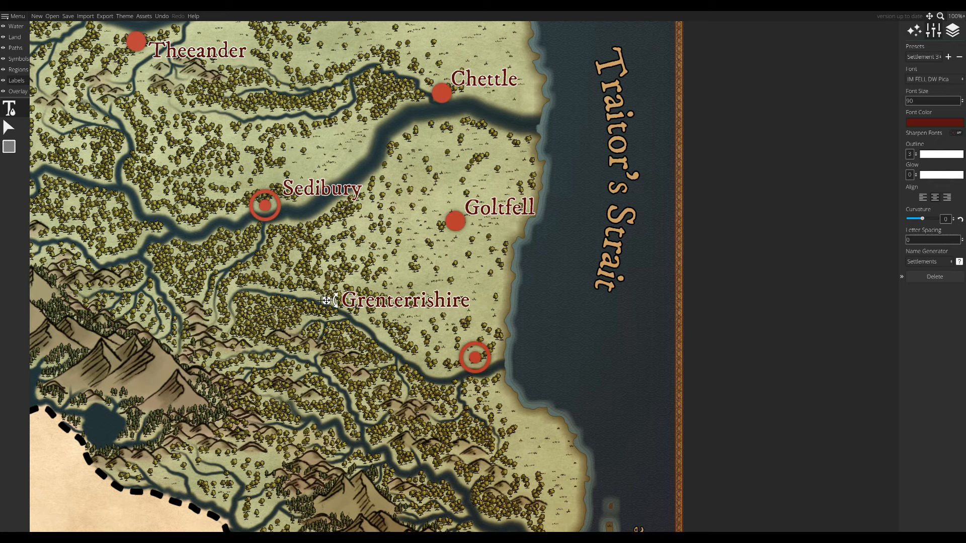
drag(325, 301, 317, 336)
key(Escape)
drag(279, 300, 327, 311)
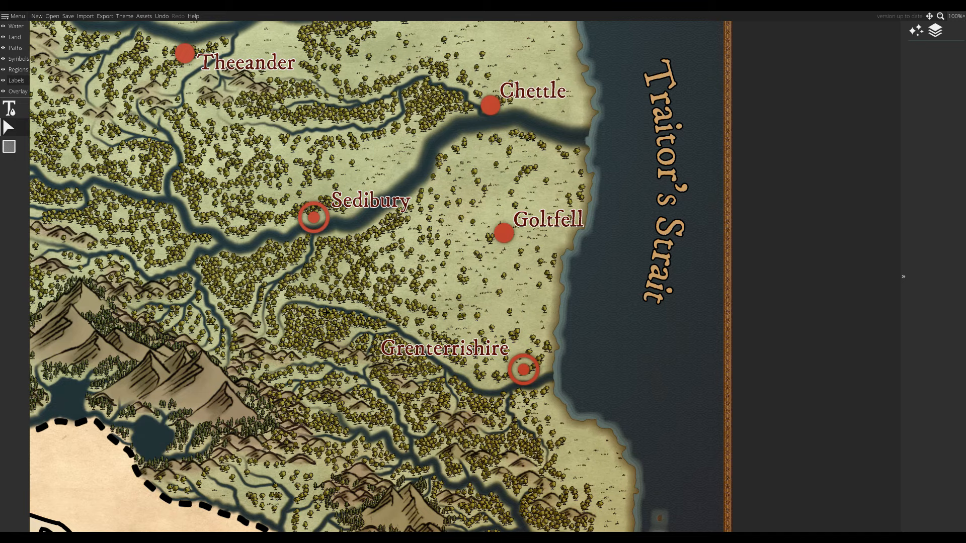
Place a copy of Goltfell's red dot at the southeastern river mouth beside No Mans' Isle.
drag(520, 425, 411, 234)
click(15, 59)
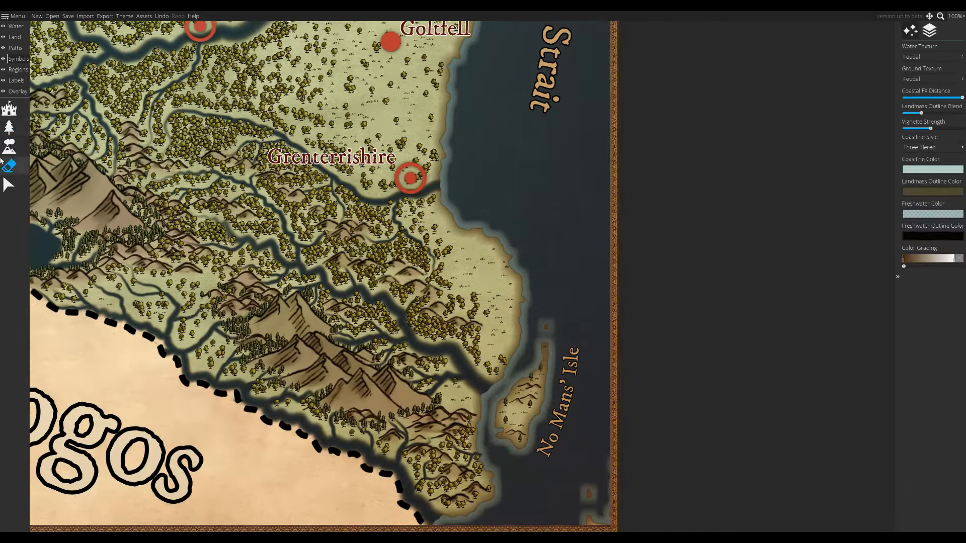
click(9, 184)
drag(395, 47, 387, 67)
click(387, 67)
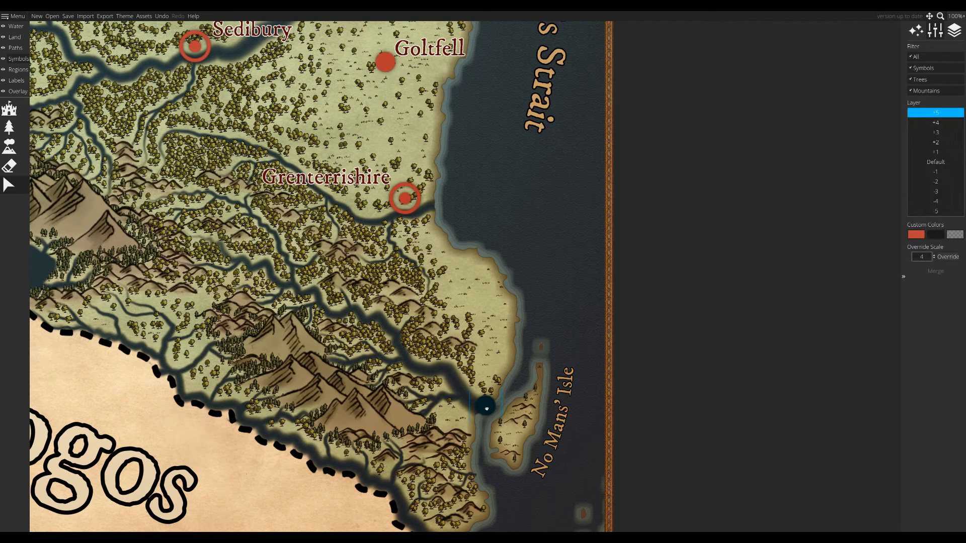
Label the dot beside No Mans' Isle with the generated settlement name "Idumdell" and move the label to its upper east side.
click(16, 80)
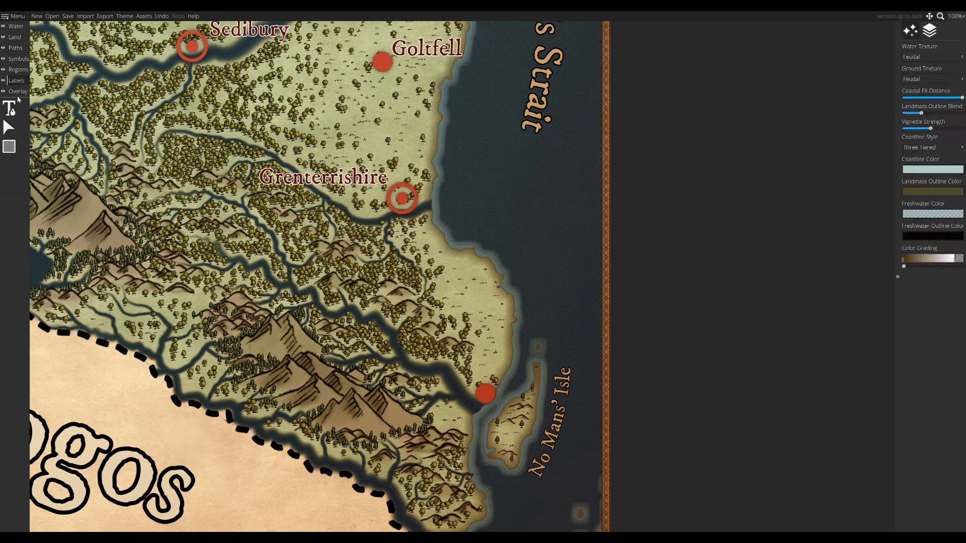
click(9, 108)
click(448, 343)
click(959, 262)
click(959, 261)
click(959, 262)
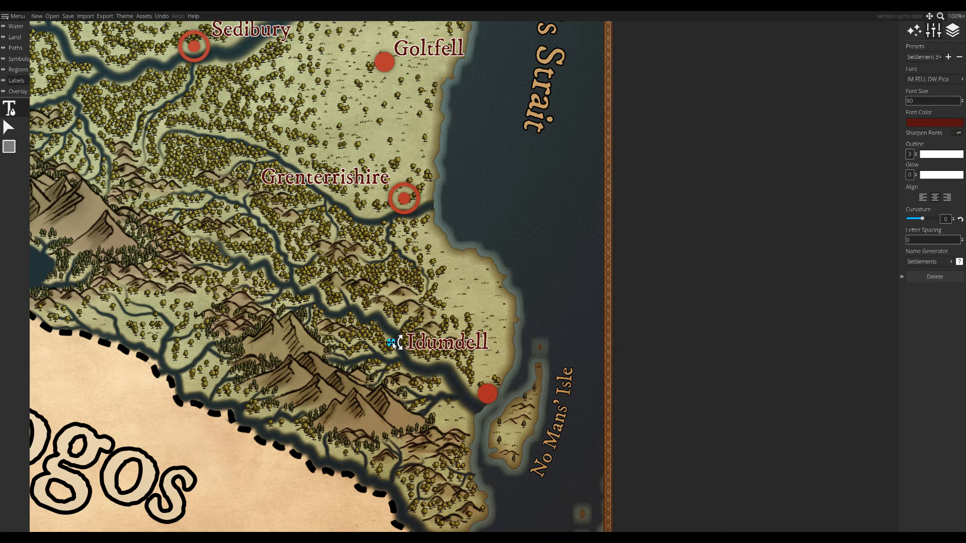
drag(394, 345, 485, 376)
drag(485, 376, 401, 271)
Reposition, rotate and curve the No Mans' Isle label so it follows the island's southeastern shore.
click(462, 345)
mouse_move(454, 392)
mouse_down()
mouse_move(443, 417)
mouse_move(422, 405)
mouse_up()
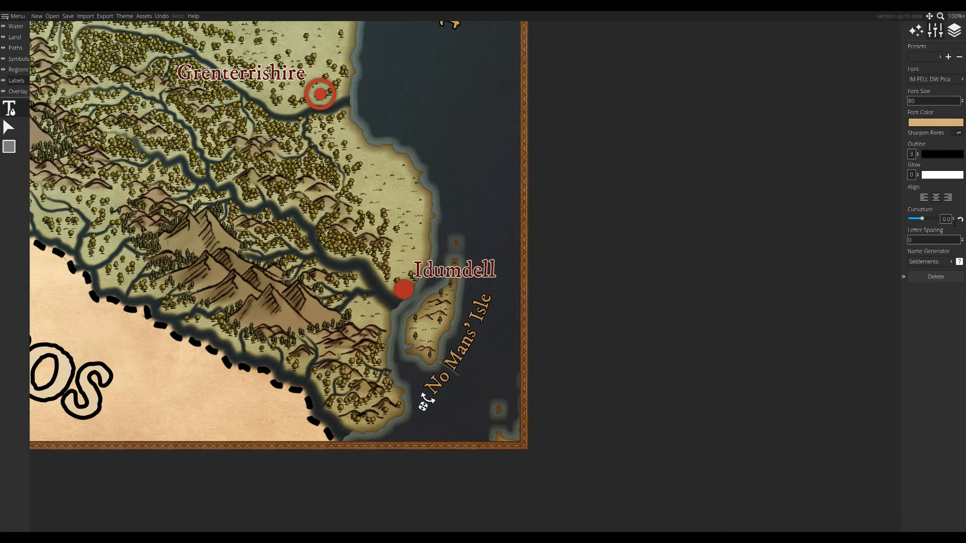
mouse_move(431, 400)
mouse_down()
mouse_move(425, 409)
mouse_move(433, 406)
mouse_up()
Nudge the Idumdell label slightly down, closer to its red dot.
click(434, 271)
drag(398, 271, 397, 274)
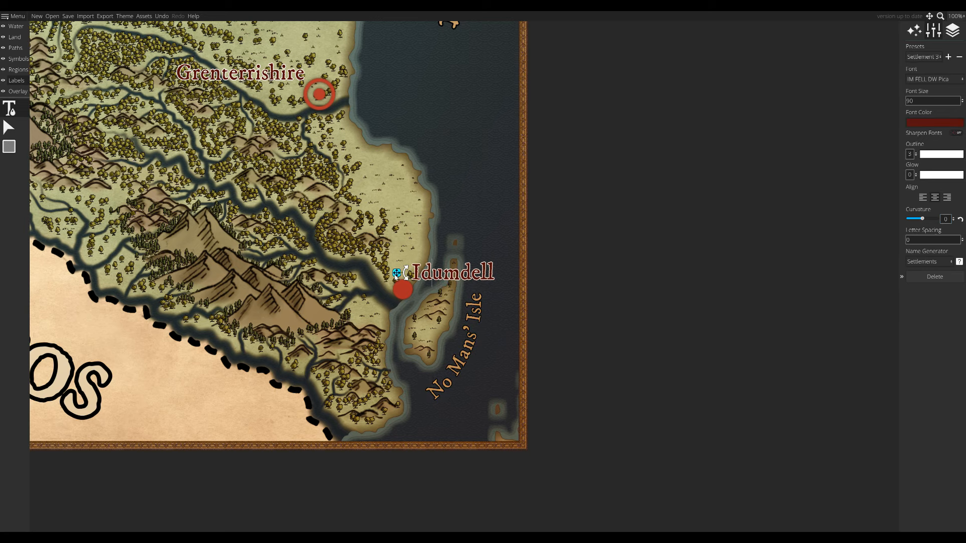
drag(279, 260, 364, 310)
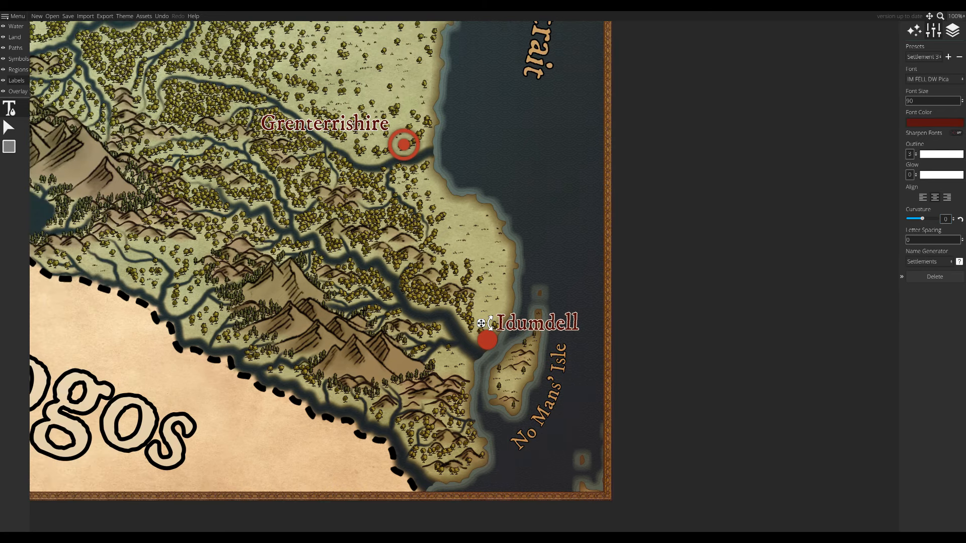
Place a copy of West Baymouth's red dot on layer +5 at the river mouth on the west coast south of Fargate.
drag(117, 99, 530, 348)
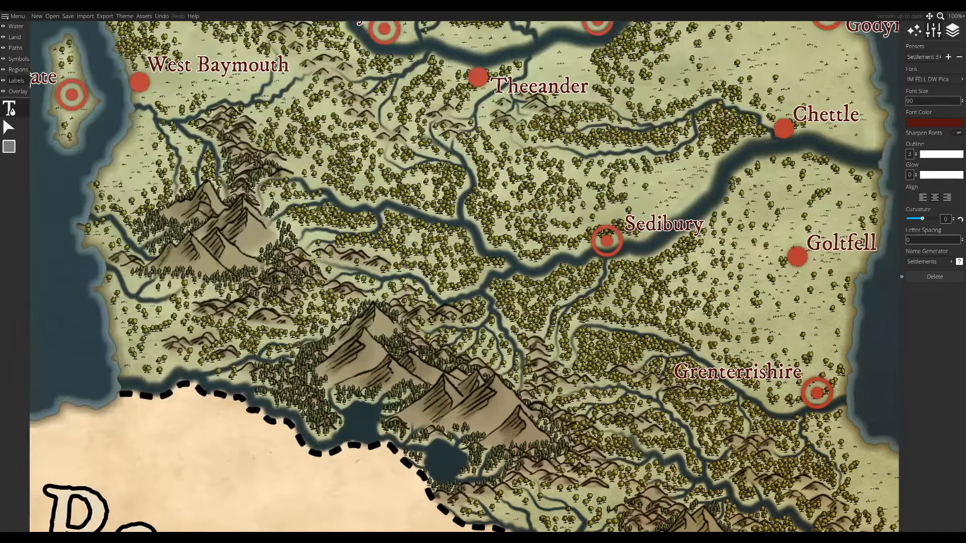
click(15, 61)
drag(289, 268, 468, 356)
drag(299, 363, 345, 362)
click(9, 185)
click(369, 170)
key(ctrl+c)
key(ctrl+v)
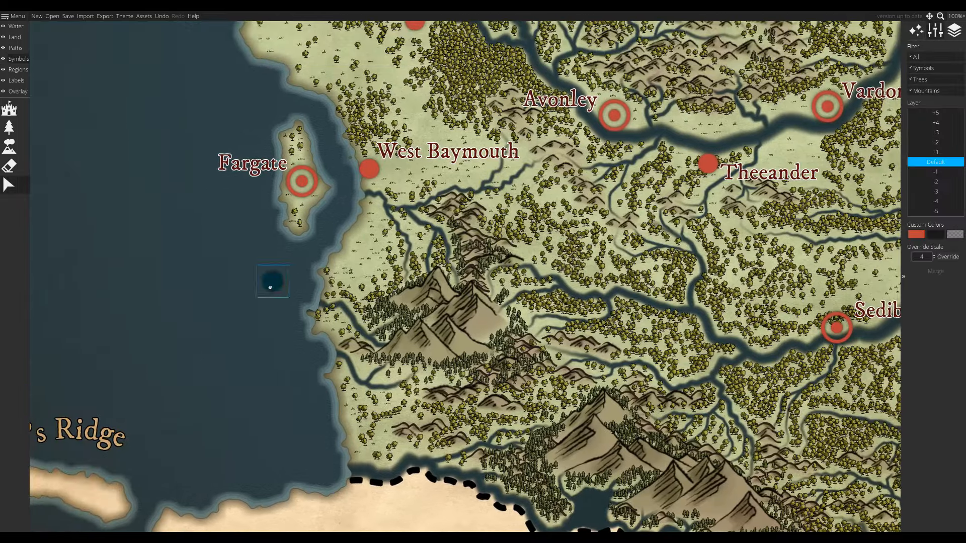
click(934, 113)
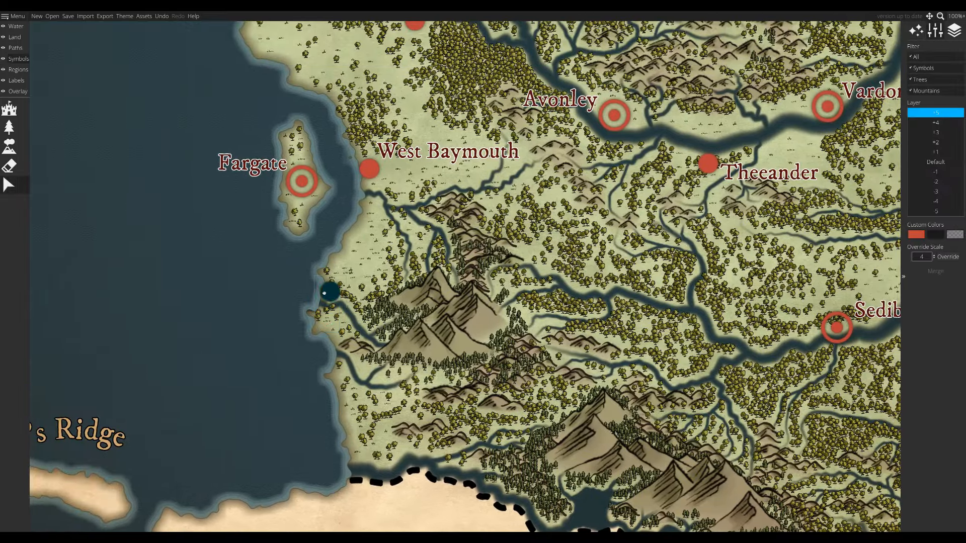
Label the west coast dot south of Fargate "Glenagerton" and move the label to the seaward side of the dot.
click(16, 81)
click(9, 109)
click(223, 270)
text(Glenarge)
key(BackSpace)
key(BackSpace)
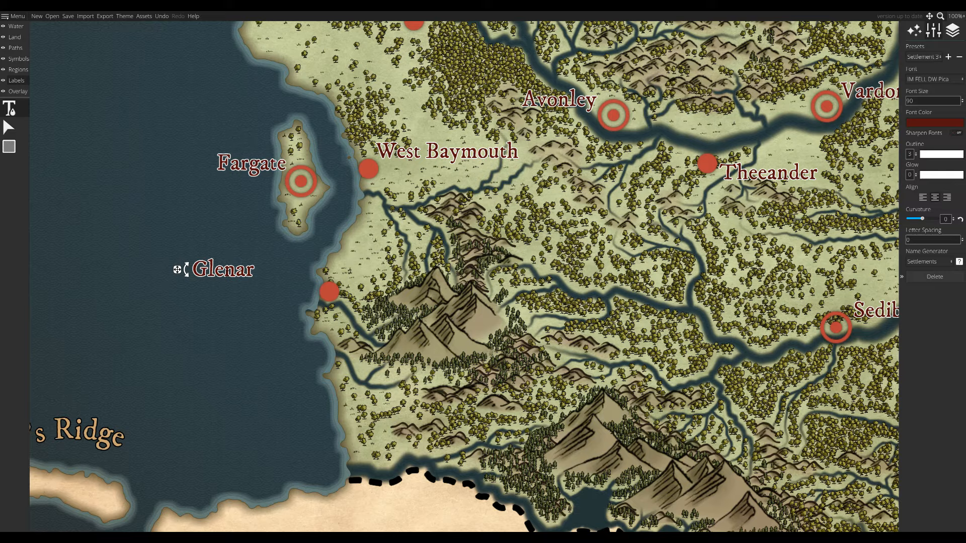
key(BackSpace)
text(gerton)
drag(156, 270, 193, 275)
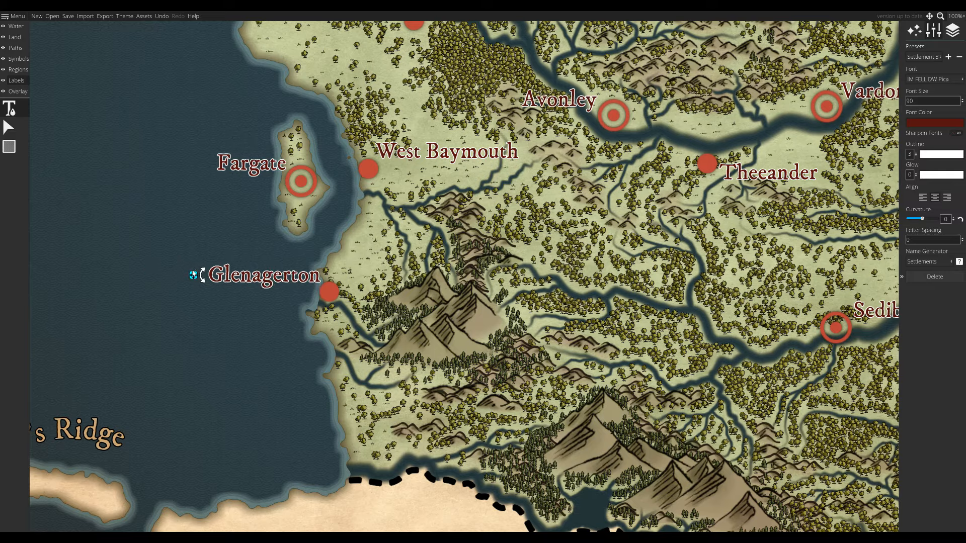
click(9, 128)
drag(666, 341, 437, 272)
scroll(466, 249, down, 3)
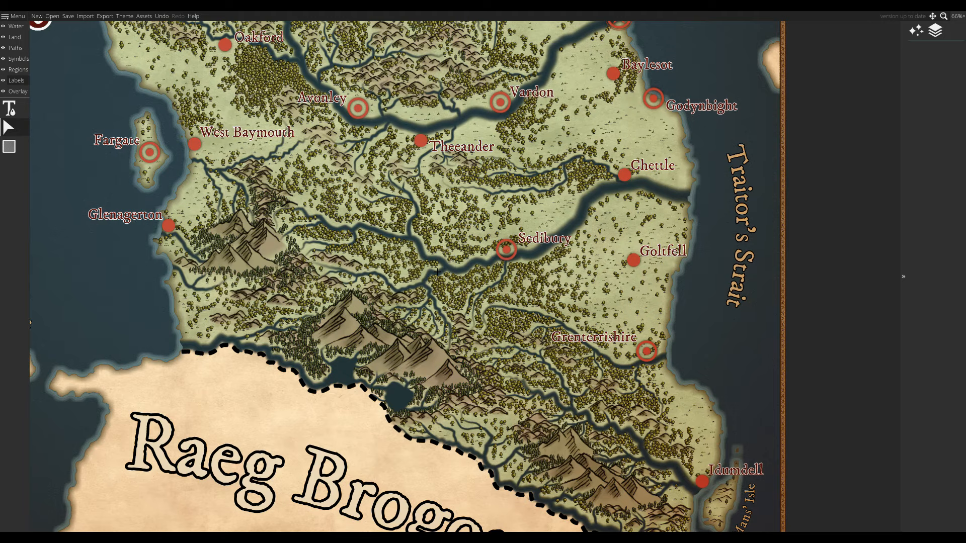
drag(479, 402, 402, 333)
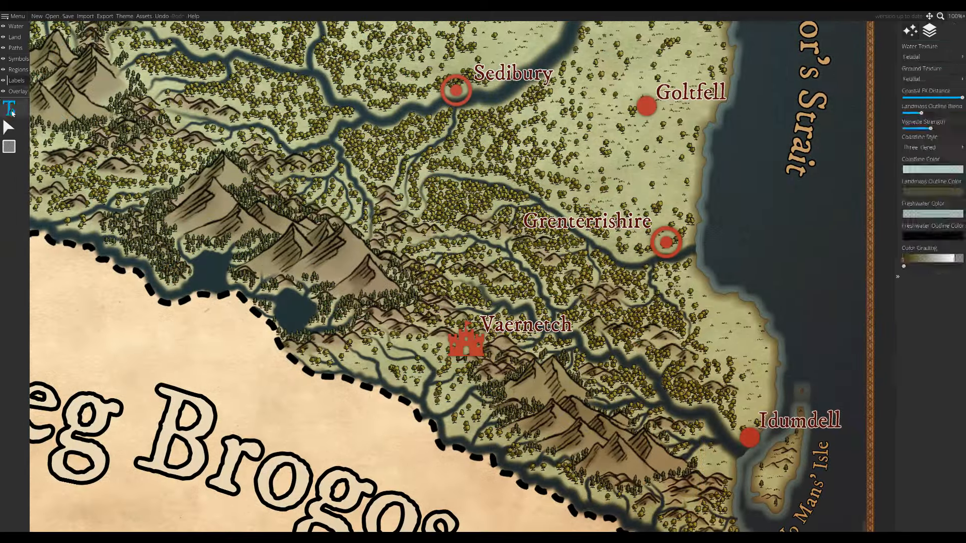
Nudge the Vaernetch label slightly away from the top of its castle marker.
click(13, 113)
click(466, 328)
drag(465, 328, 470, 330)
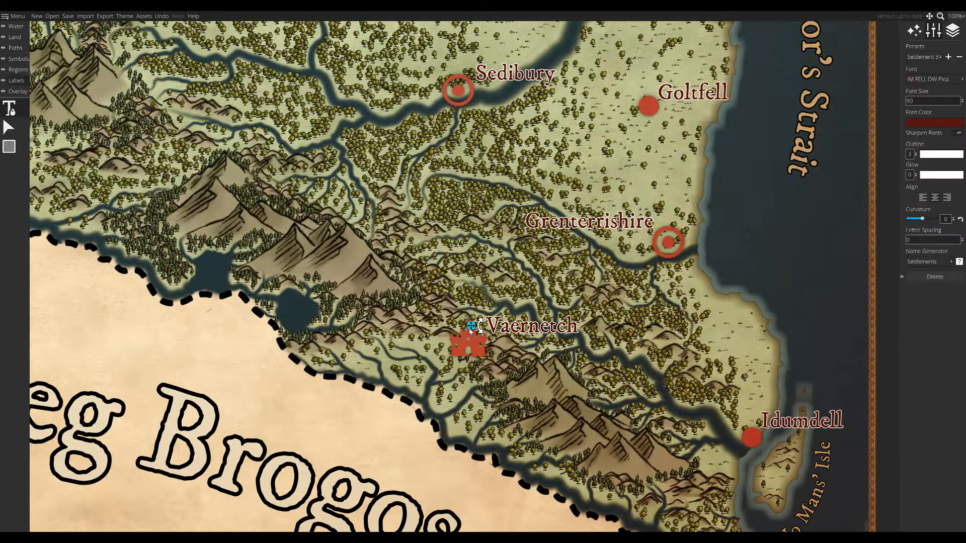
Label the northwestern archipelago "Southern Caldoyse" in the Geo Large preset at size 160, rotated diagonally and slightly curved.
click(9, 128)
drag(258, 208, 316, 225)
scroll(316, 225, down, 4)
drag(429, 186, 477, 247)
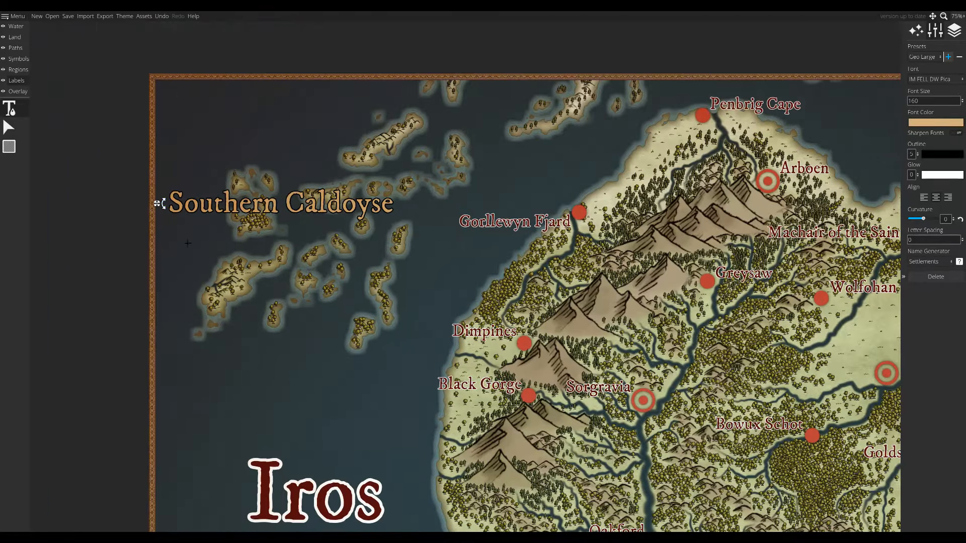
drag(157, 203, 162, 226)
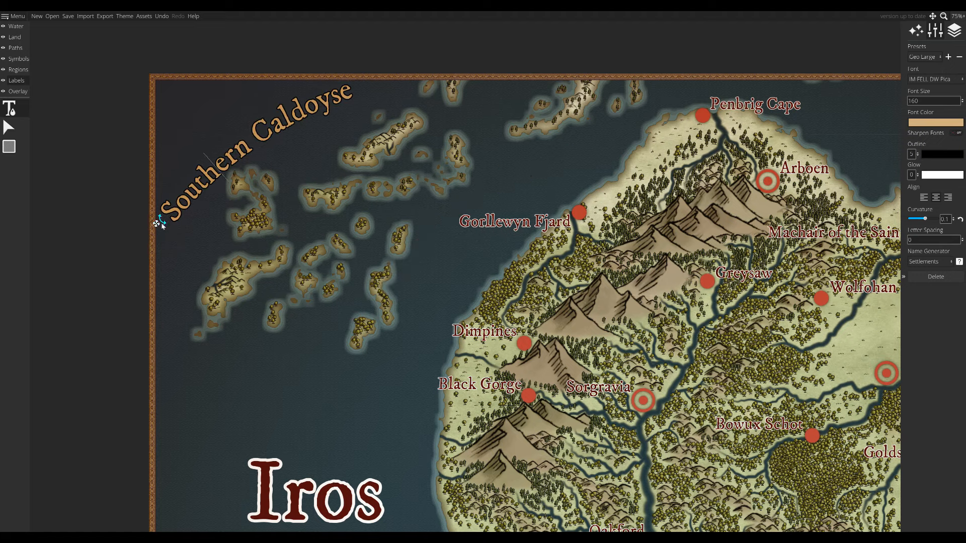
Move the Southern Caldoyse label to the archipelago's southeastern side and the Gorllewyn Fjard label to the inland side of its dot.
drag(233, 270, 186, 239)
scroll(186, 238, down, 1)
click(8, 127)
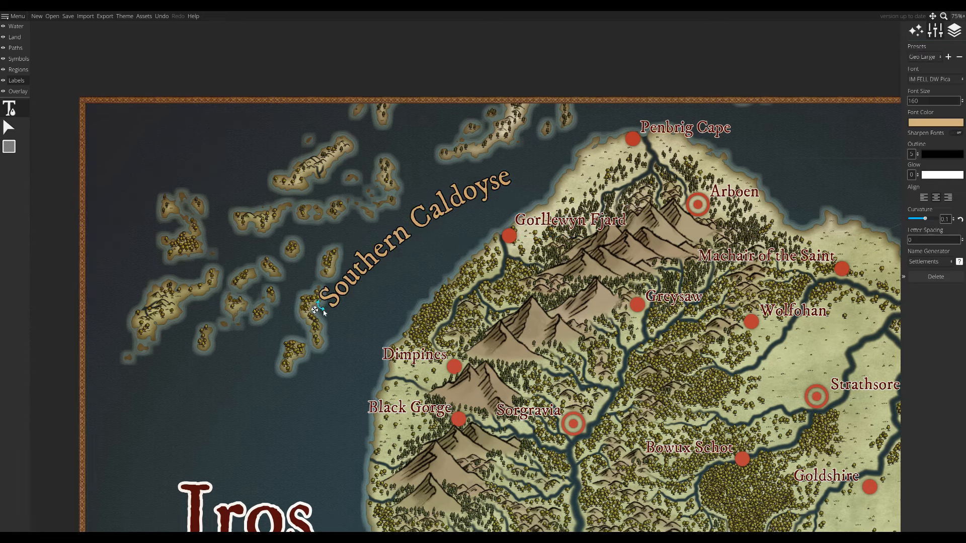
drag(319, 313, 327, 332)
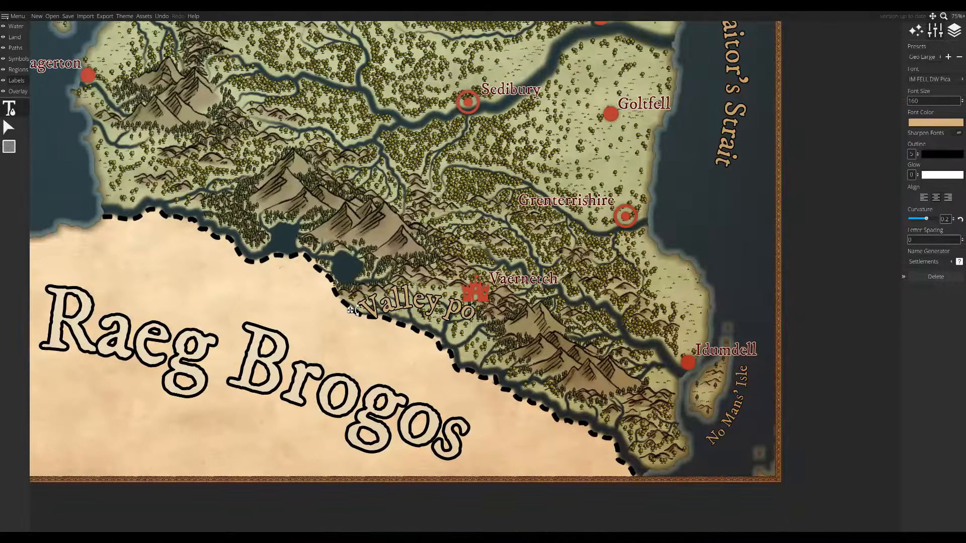
Add a "Valley of Sorrows" label with reduced curvature and rotate it along the dashed southern border below Vaernetch.
click(301, 311)
mouse_move(926, 218)
mouse_down()
mouse_move(938, 218)
mouse_move(923, 218)
mouse_up()
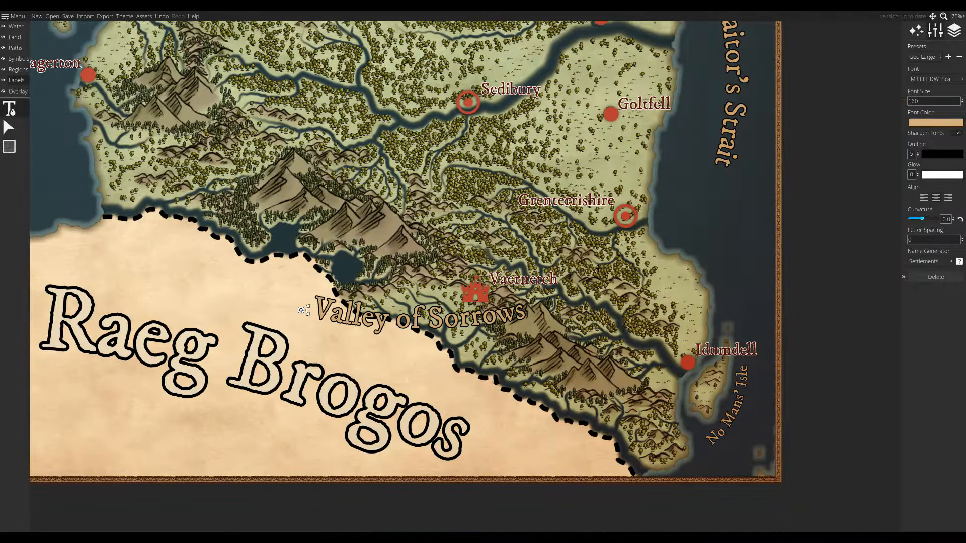
drag(308, 310, 444, 297)
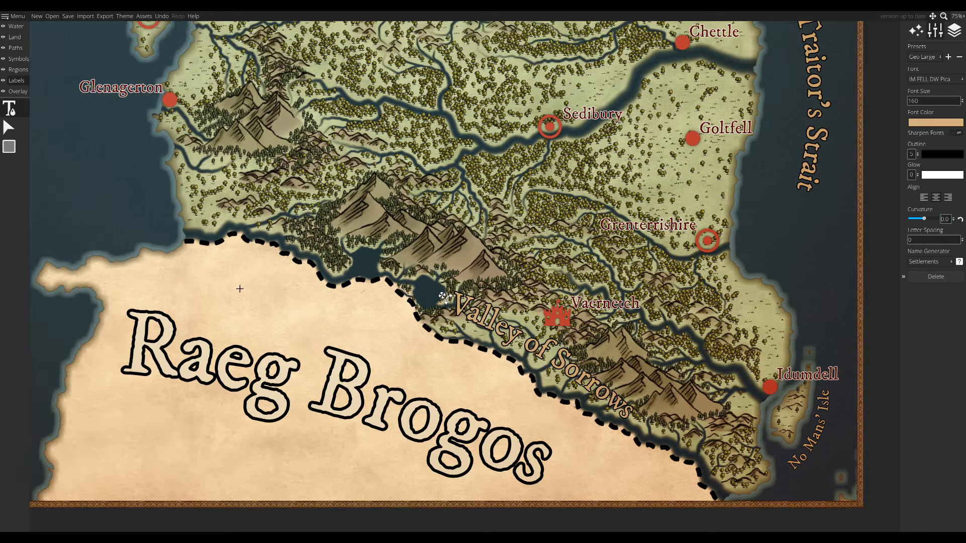
Add a "Machlud Hyle" label near the western end of the southern border and set its font size to 90.
text(Machlud Hyle)
drag(184, 272, 227, 308)
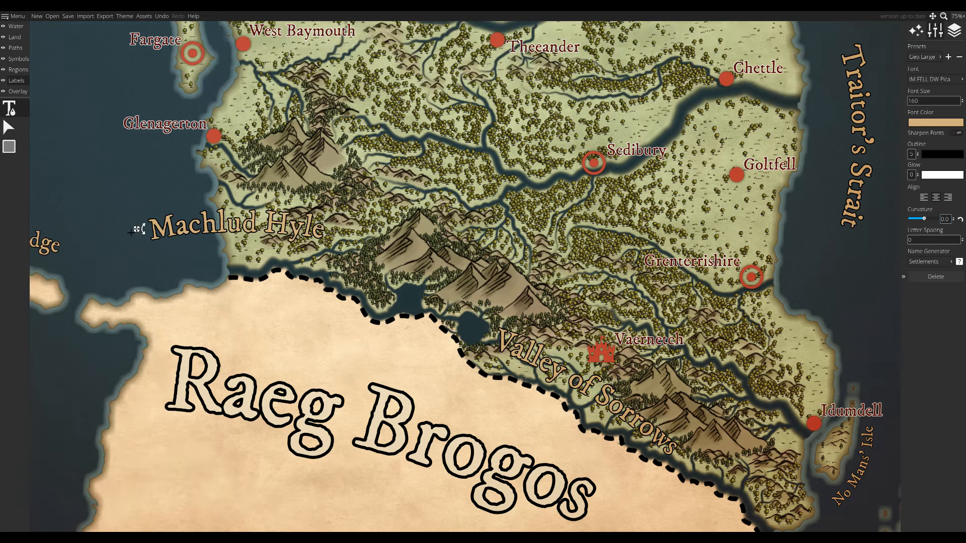
drag(141, 231, 197, 256)
drag(922, 102, 901, 107)
text(90)
key(Return)
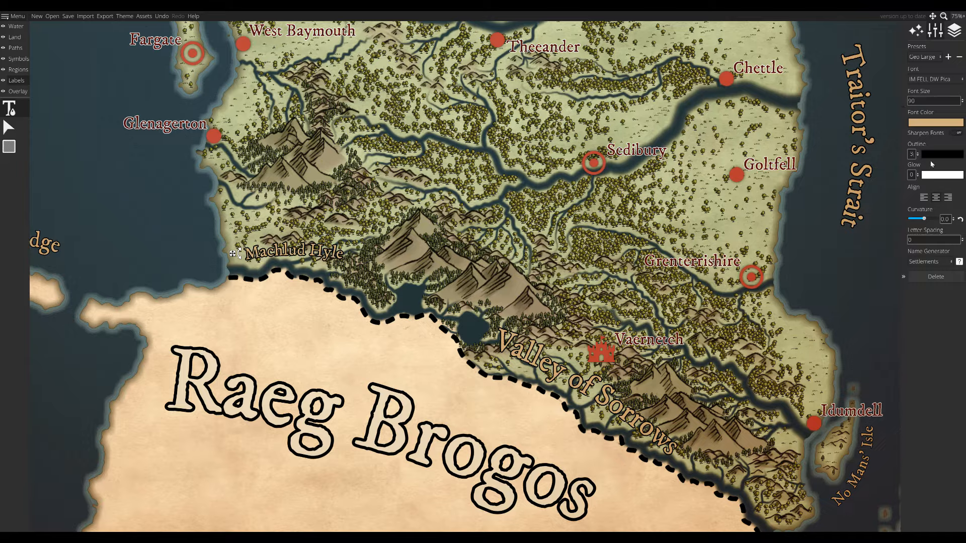
Try a blue outline color on the Machlud Hyle label.
scroll(339, 219, up, 2)
drag(338, 219, 408, 196)
click(942, 154)
click(931, 57)
click(955, 155)
click(942, 155)
click(918, 59)
click(878, 50)
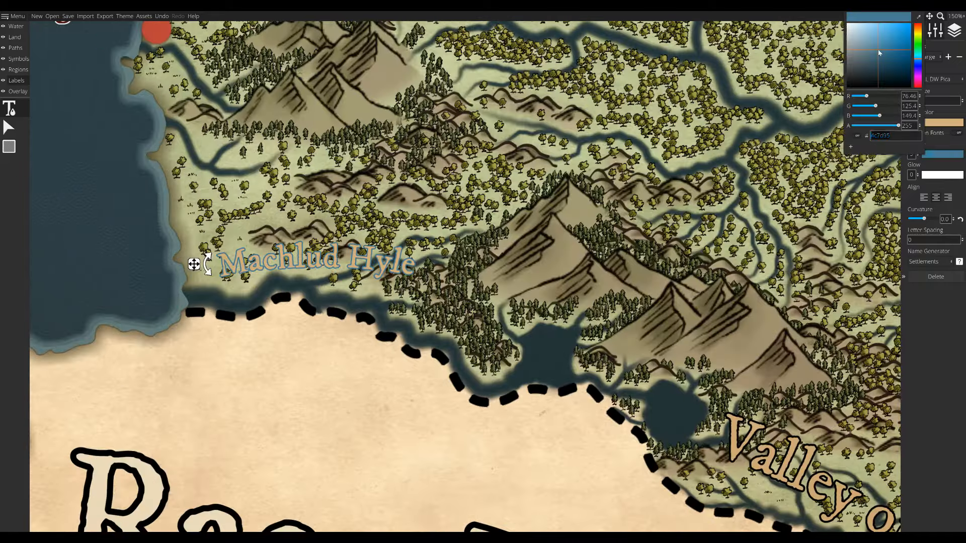
Give the Machlud Hyle label a bright blue font color and curve it at 0.1 over the border river's western end.
click(944, 122)
mouse_move(879, 52)
mouse_down()
mouse_move(876, 88)
mouse_move(891, 73)
mouse_move(892, 41)
mouse_move(875, 37)
mouse_up()
click(905, 59)
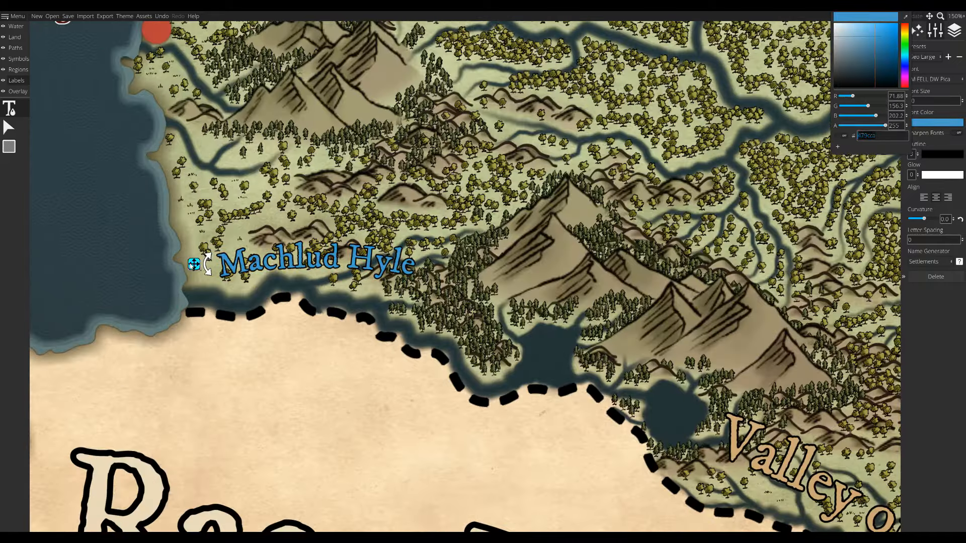
drag(192, 266, 190, 289)
drag(924, 219, 925, 219)
drag(191, 290, 191, 286)
drag(176, 287, 182, 285)
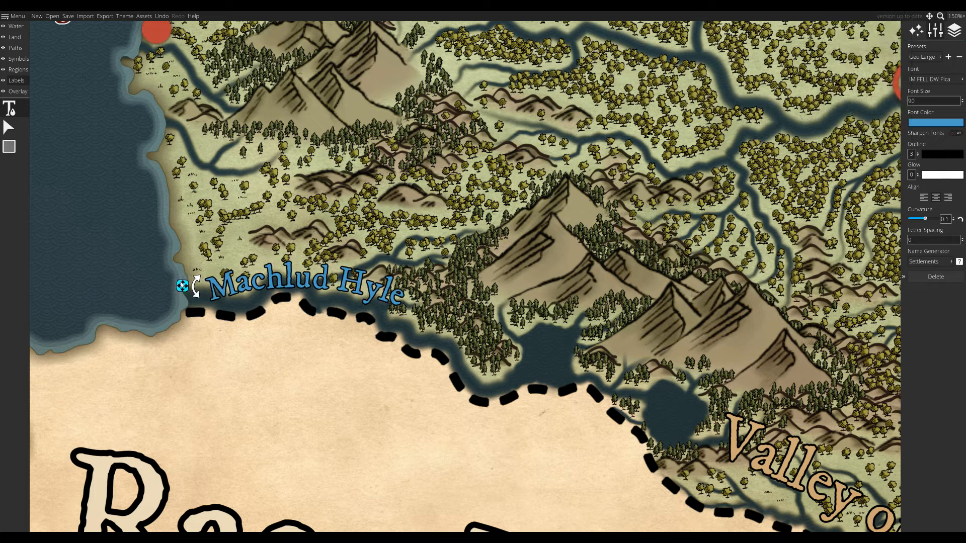
Save the blue label style as a new preset named "Water Feature".
click(949, 56)
text(Water Feature)
click(469, 279)
Add a "Golau Hyle" label in the Water Feature style and fit it along the southeastern stretch of the border river.
scroll(447, 344, down, 2)
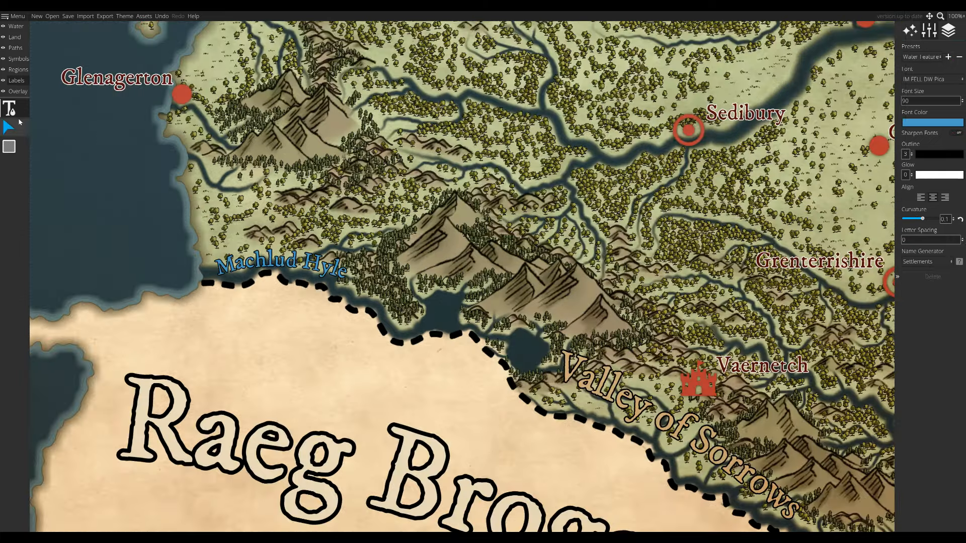
click(372, 339)
drag(387, 349, 143, 185)
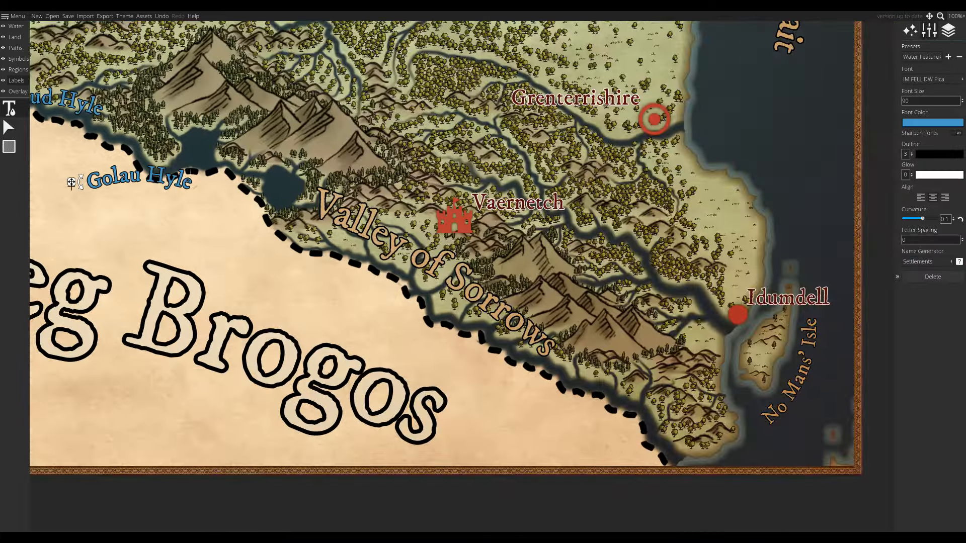
drag(72, 182, 586, 393)
drag(595, 393, 577, 369)
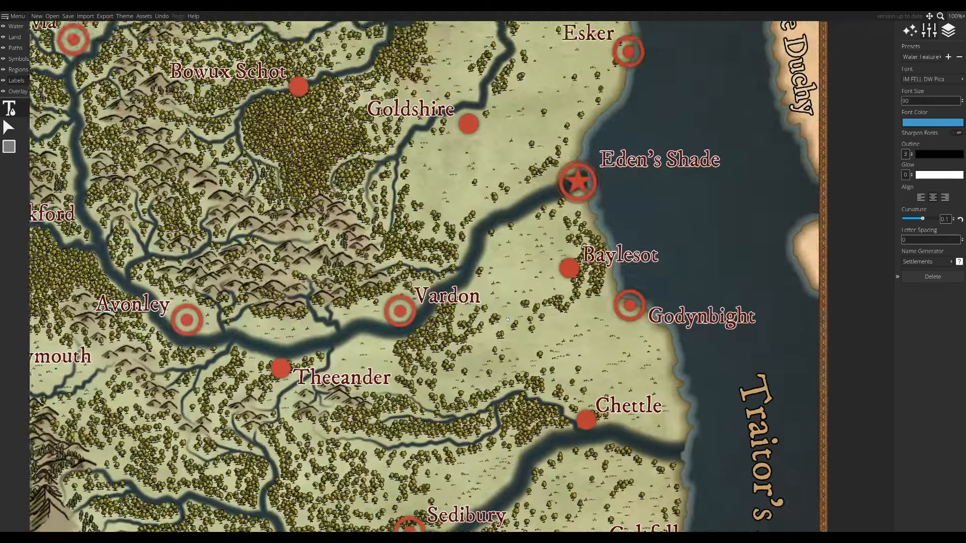
Label the river between Avonley and Vardon "Bivian River" and curve the text to follow the riverbend.
scroll(432, 227, up, 1)
click(437, 229)
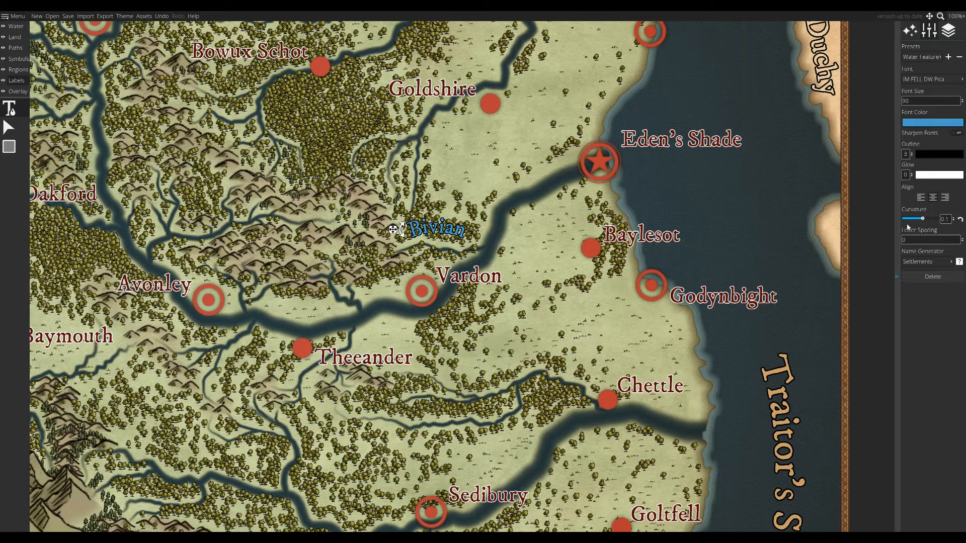
text(River)
drag(365, 230, 249, 310)
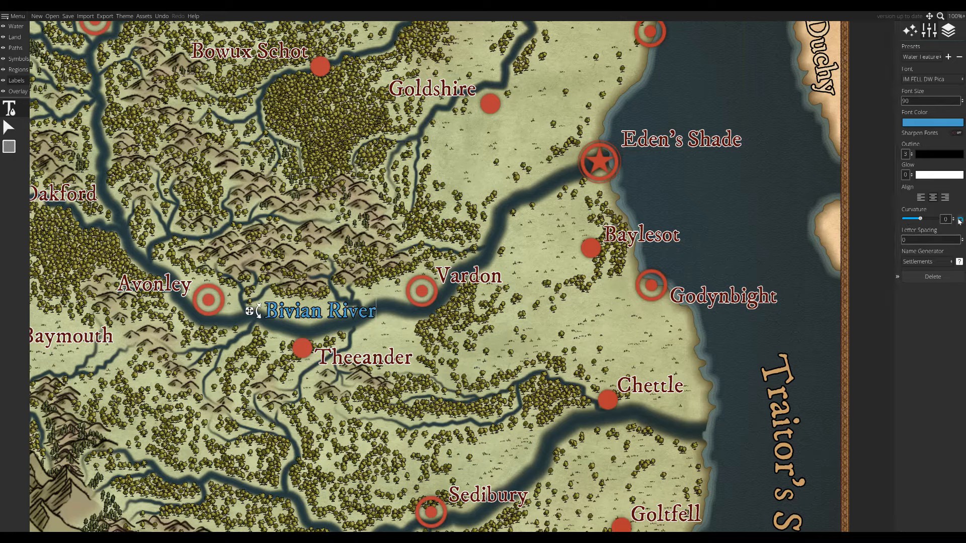
drag(920, 219, 918, 219)
drag(252, 311, 242, 313)
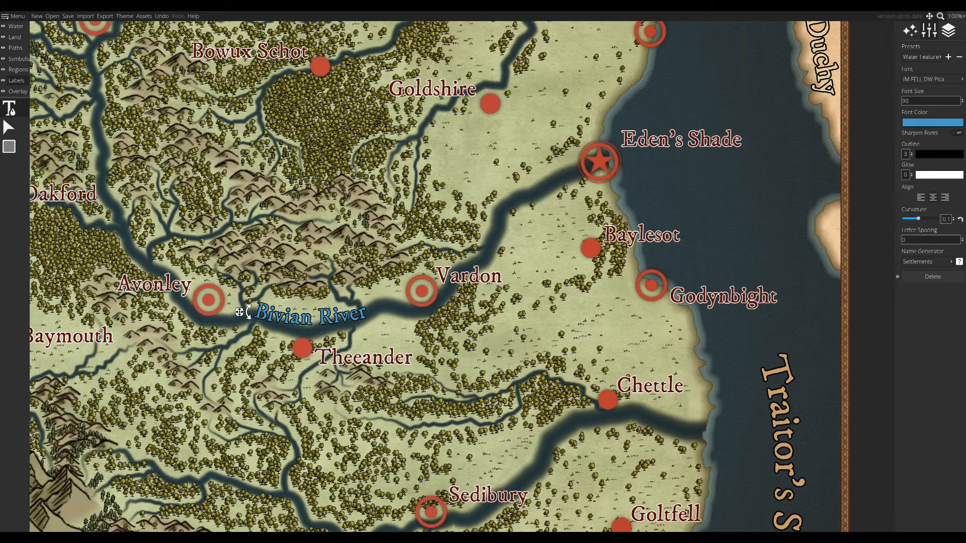
Add an "Arteria River" label, rotated and curved along the river between Sedibury and Chettle.
click(421, 326)
drag(501, 449, 471, 275)
text(Arteria River)
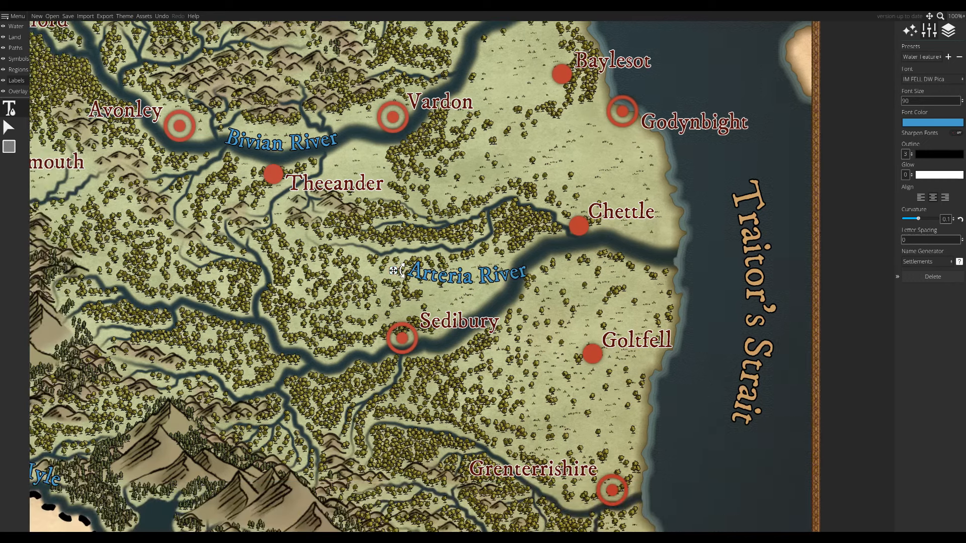
drag(394, 272, 236, 352)
click(954, 221)
click(953, 221)
mouse_move(228, 356)
mouse_down()
mouse_move(430, 321)
mouse_move(453, 337)
mouse_move(431, 347)
mouse_move(437, 339)
mouse_up()
Move the Sedibury label to the western side of its marker, clear of the Arteria River label.
click(436, 322)
mouse_move(407, 321)
mouse_down()
mouse_move(302, 304)
mouse_move(298, 321)
mouse_up()
drag(429, 374, 467, 367)
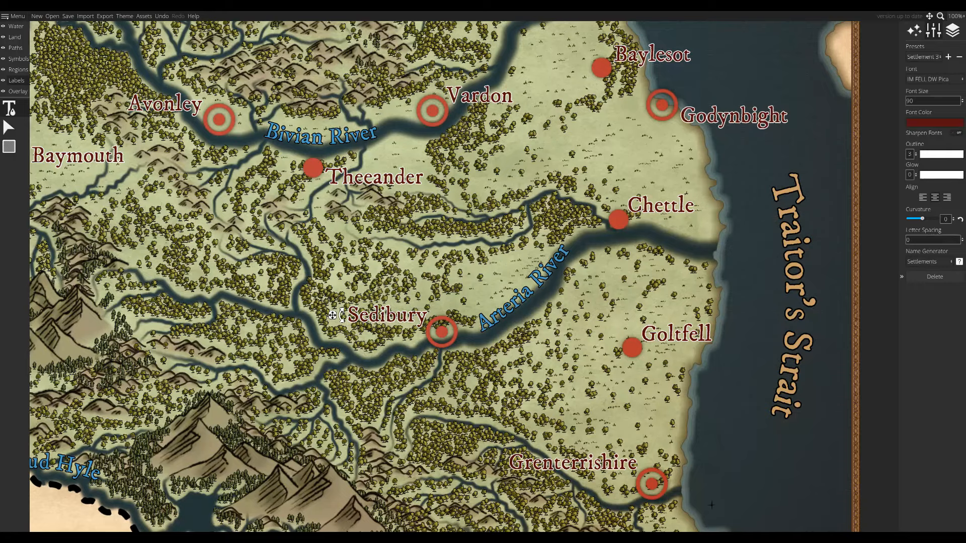
Move the Grenterrishire label to the seaward side of its marker.
drag(500, 411, 453, 268)
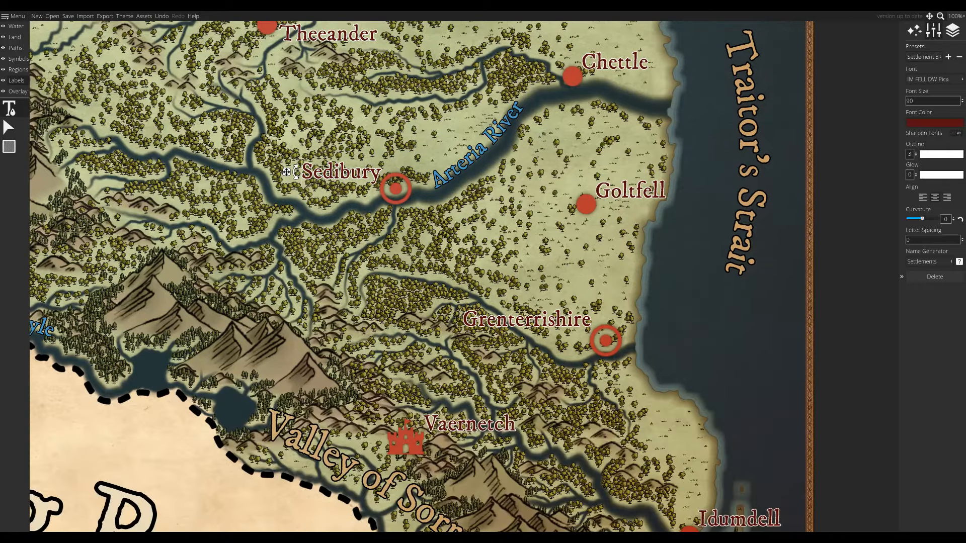
click(525, 321)
drag(447, 321, 607, 324)
Add an "Oris River" label in the Water Feature preset and fit it along the river northwest of Grenterrishire.
click(482, 301)
text(Oris River)
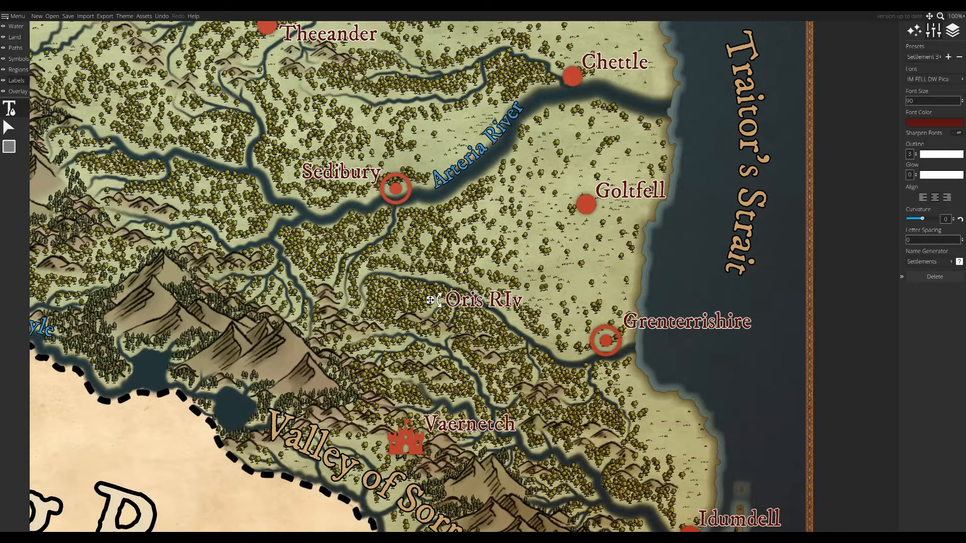
click(924, 57)
click(923, 101)
drag(427, 308, 472, 291)
Nudge the Arteria River label closer to its river, and shift the Bivian River label and adjust its curvature.
drag(368, 356, 301, 475)
drag(357, 311, 363, 320)
drag(252, 201, 410, 308)
drag(298, 217, 309, 227)
click(953, 221)
click(953, 221)
click(953, 221)
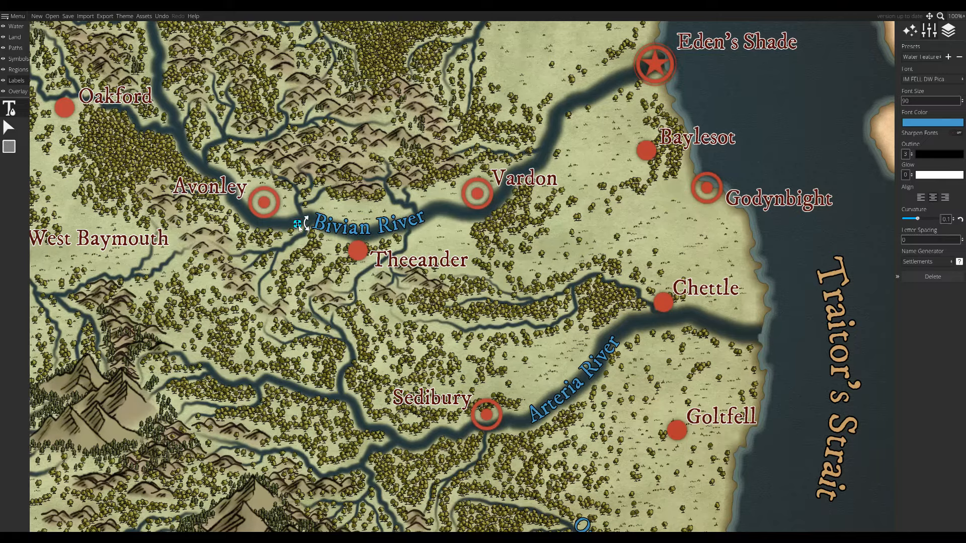
Add a "Septentriones" label at font size 60 and rotate it along the river branch south of Wolfohan.
drag(587, 504, 473, 343)
click(504, 365)
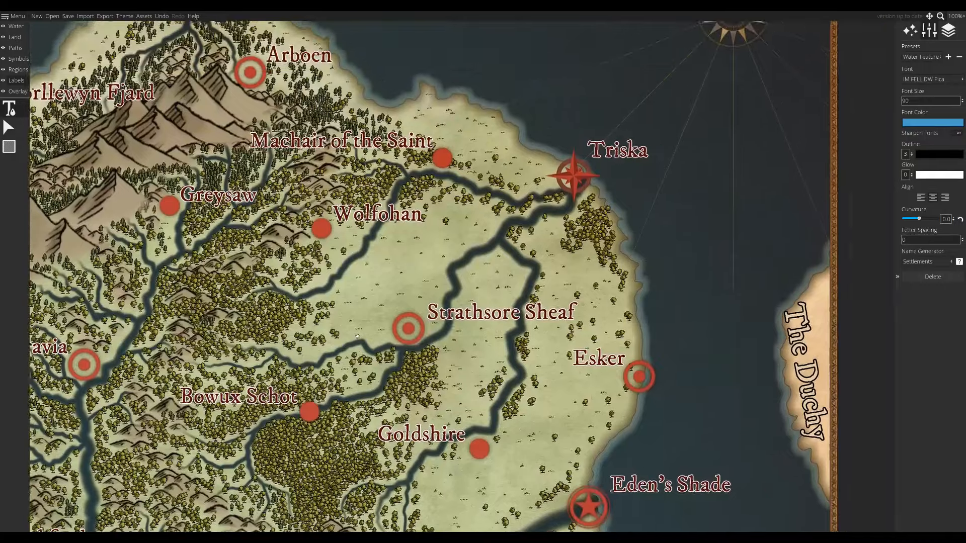
scroll(371, 278, up, 1)
text(entriones)
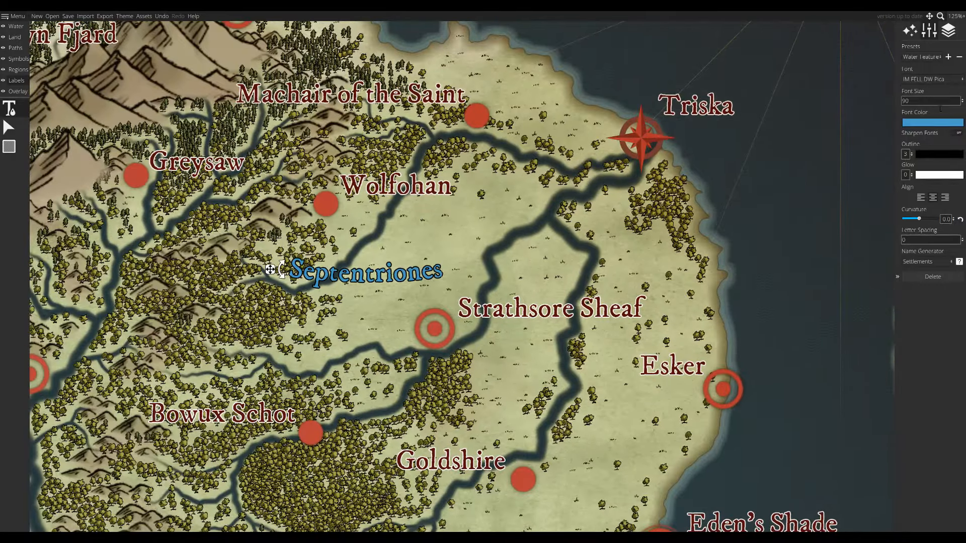
drag(308, 281, 300, 308)
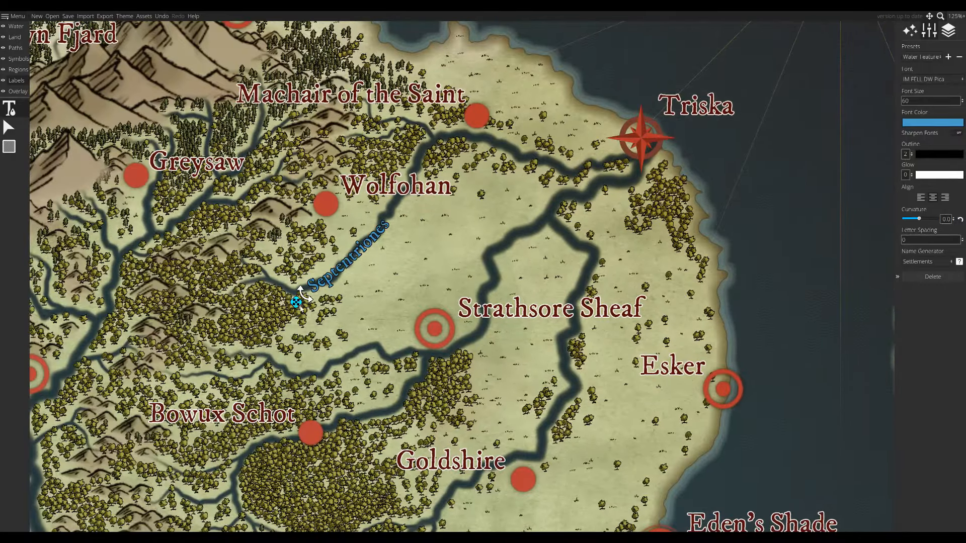
Label the river stretch northeast of Strathsore Sheaf "Intus" and angle the text along the water.
text(Intus)
key(Return)
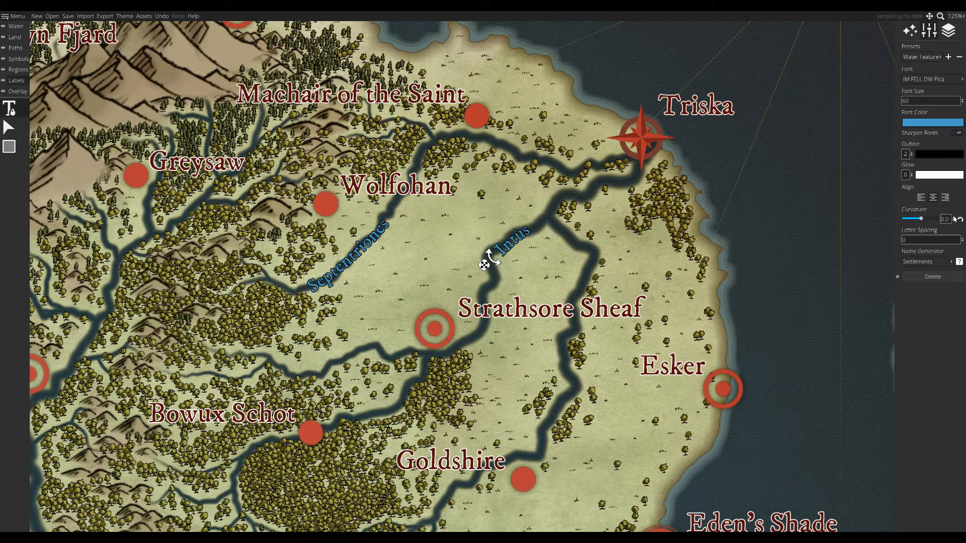
drag(481, 260, 481, 263)
Add a "Meridiem" label and move it onto the river branch northeast of Goldshire.
click(494, 353)
drag(519, 392, 483, 395)
text(Meridiem)
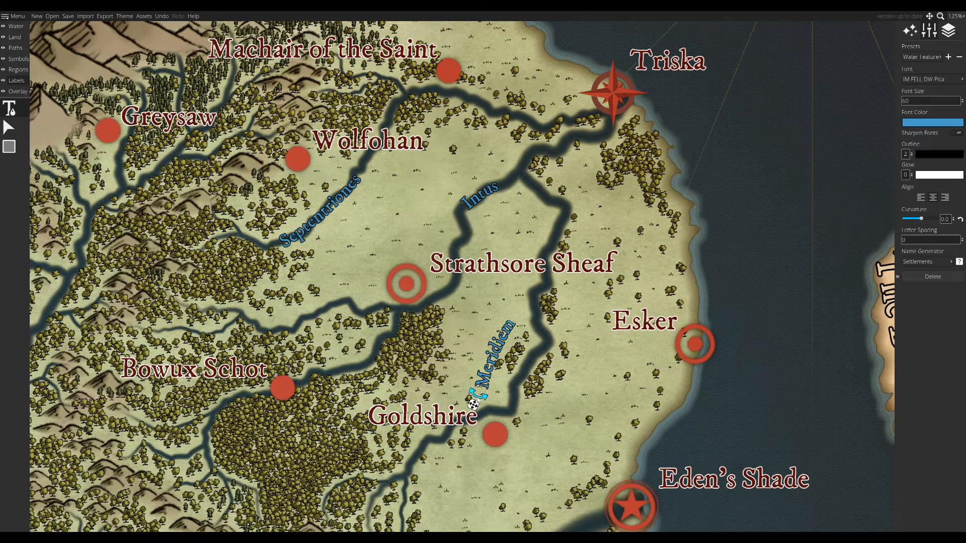
drag(479, 406, 512, 401)
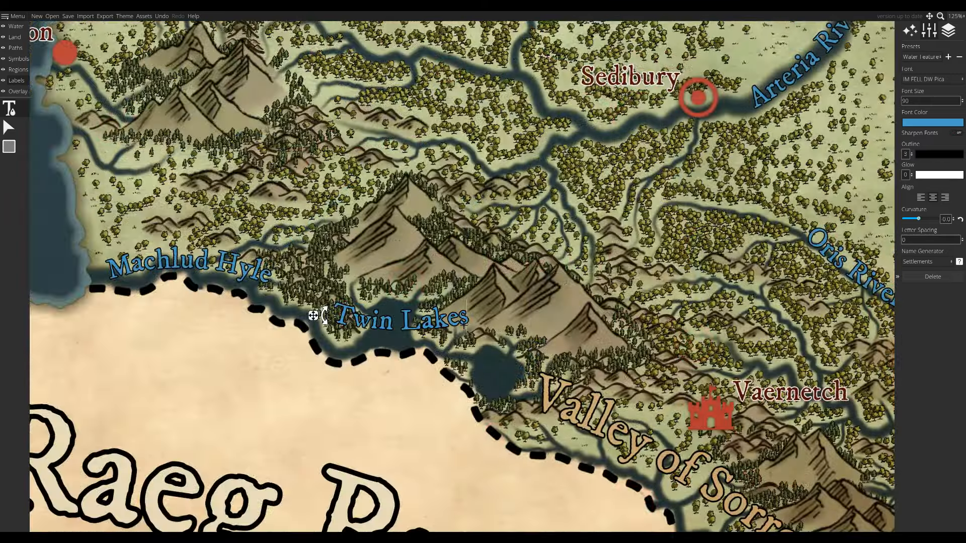
Position the "Twin Lakes" label over the two lakes on the southern border.
drag(320, 319, 360, 318)
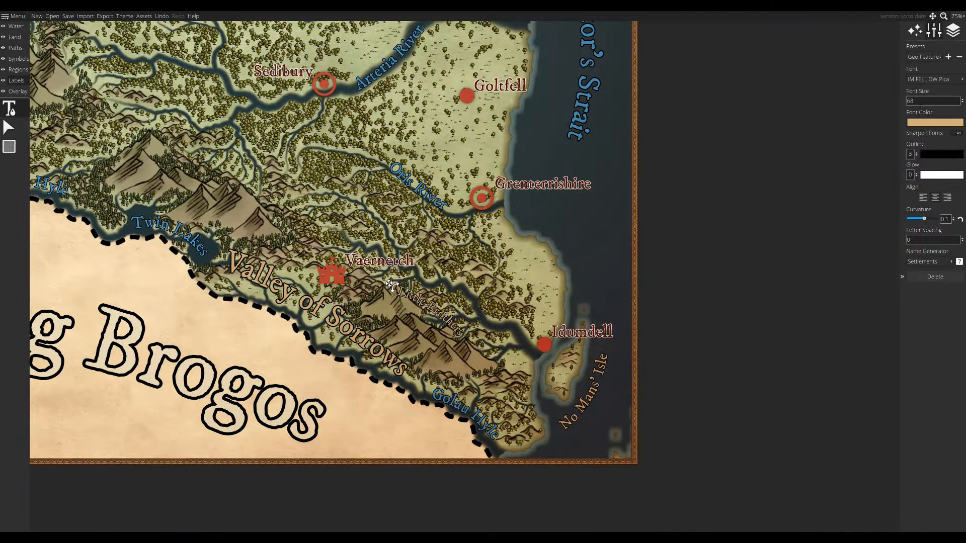
Fit the Geo Feature labels "Little Brothers" on the mountains southeast of Vaernetch and "Llyn Morr" on those above Twin Lakes, with outline 4.
click(916, 153)
drag(375, 274, 367, 301)
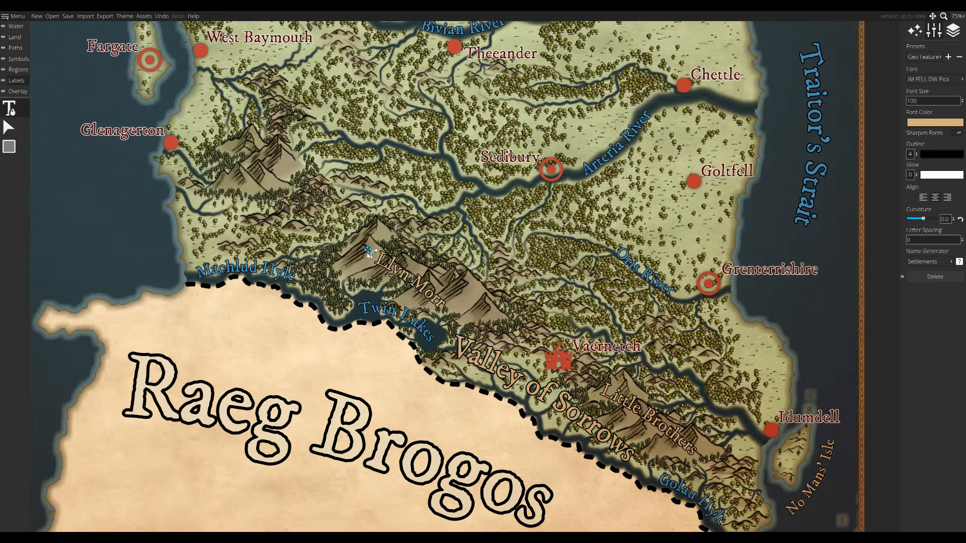
drag(366, 254, 369, 251)
Label the mountains east of Glenagerton "Westwatch" in the Geo Feature style, angled along the range.
drag(246, 168, 348, 216)
click(336, 215)
text(Westwatch)
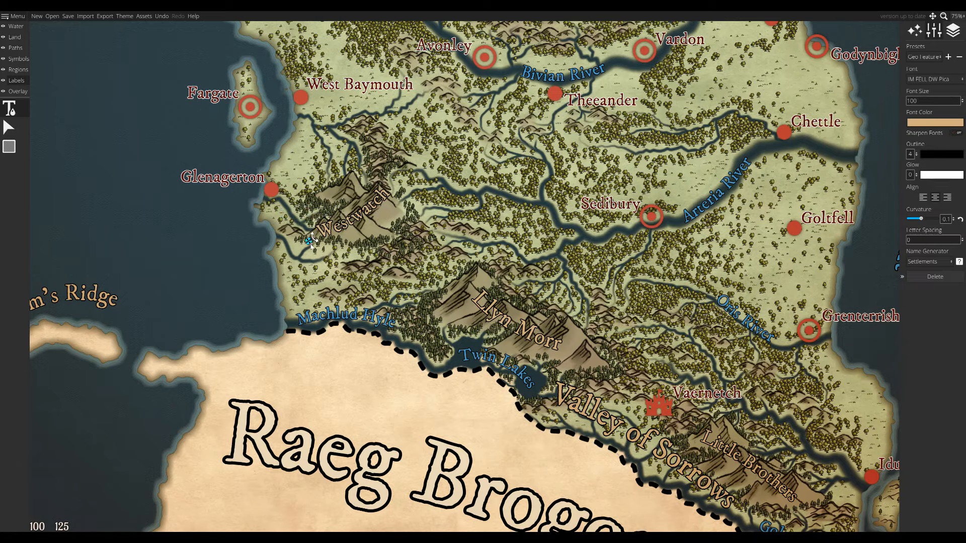
Add a "Fluossa" label in the Water Feature preset and rotate it along the river northwest of Idumdell.
drag(563, 235, 244, 115)
click(9, 109)
click(447, 289)
click(922, 57)
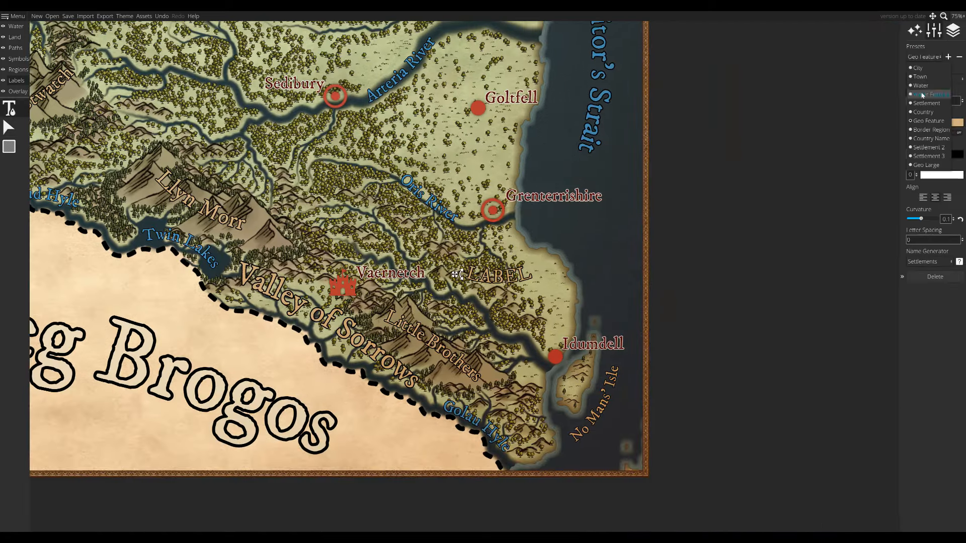
click(923, 95)
text(Fluossa)
scroll(563, 287, up, 2)
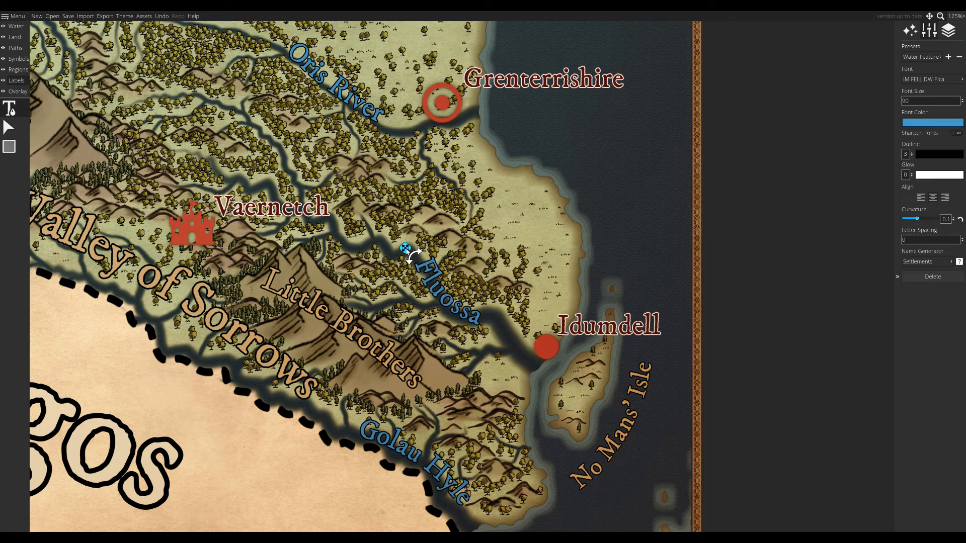
scroll(402, 250, down, 2)
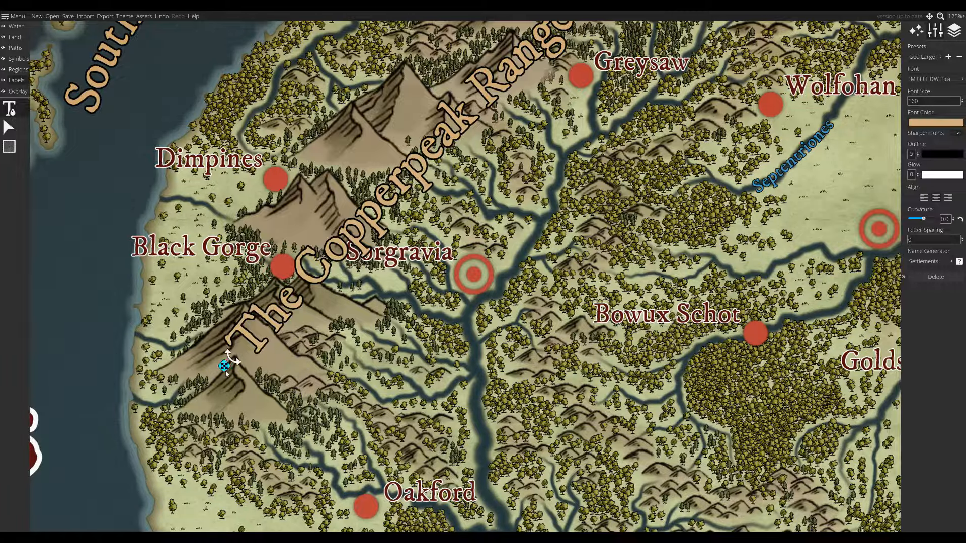
Place the Water Feature label "Caldo" on the river south of Gorllewyn Fjard and the "Argoll Hills" label on the hills north of Avonley.
scroll(471, 274, down, 5)
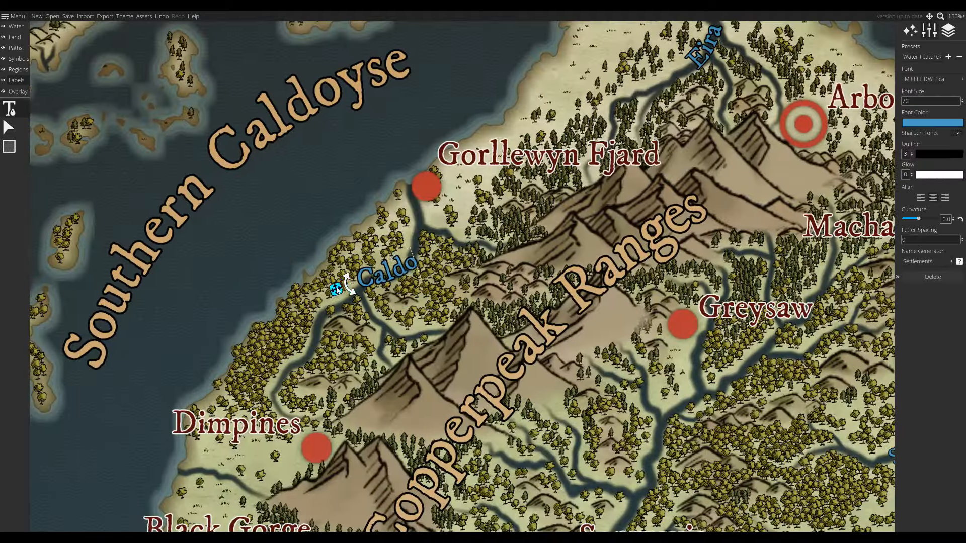
scroll(462, 277, down, 5)
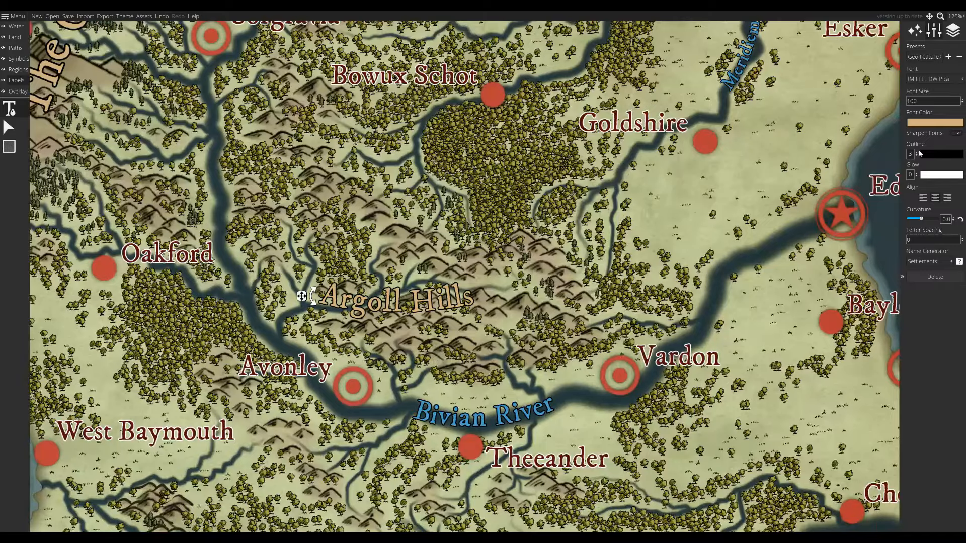
drag(302, 296, 334, 216)
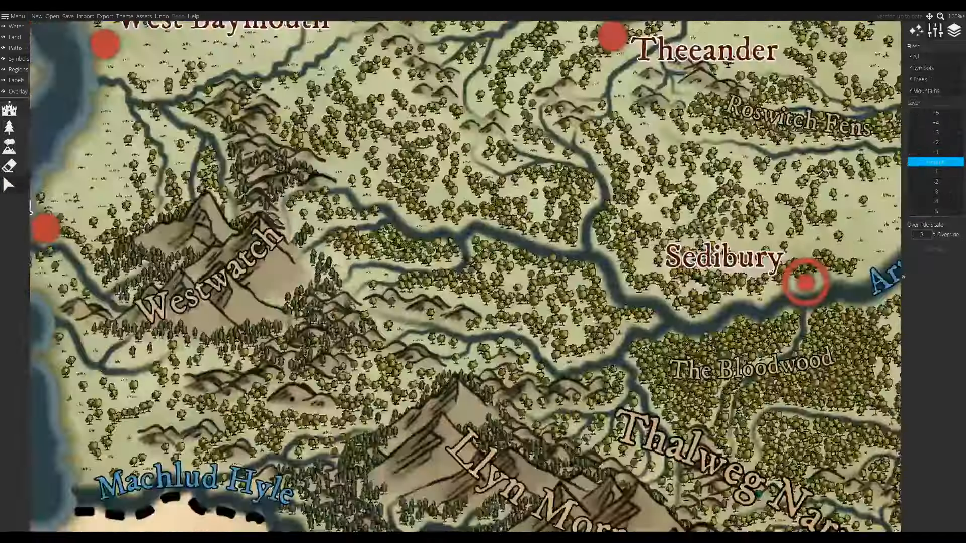
Rearrange the hill symbols north and east of the Westwatch mountains to extend the foothills.
scroll(466, 277, up, 4)
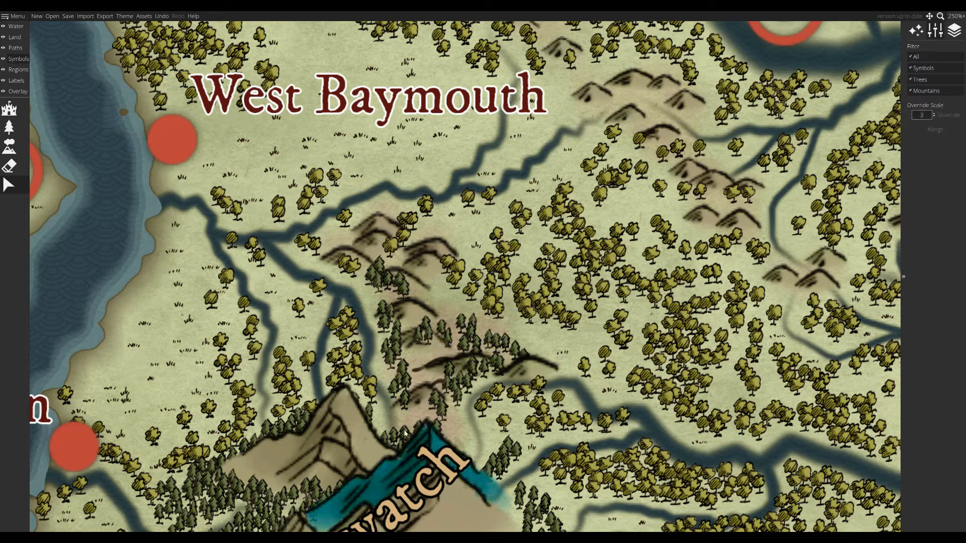
drag(437, 429, 454, 369)
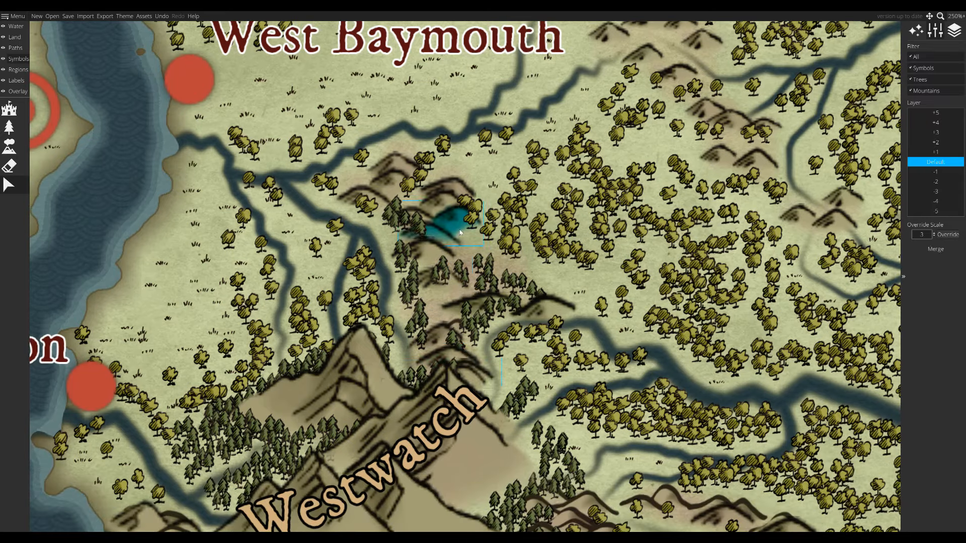
scroll(453, 269, down, 3)
drag(443, 226, 362, 151)
scroll(382, 286, up, 3)
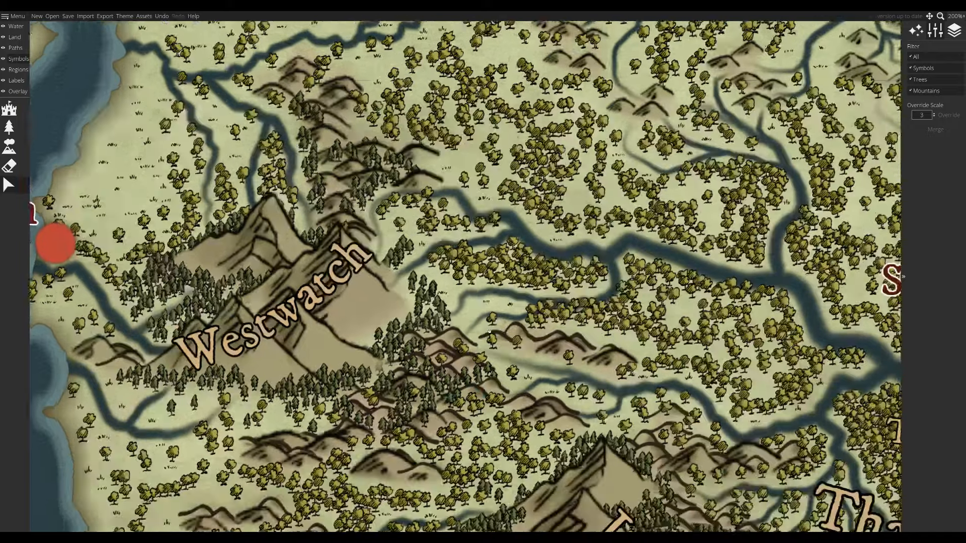
click(601, 326)
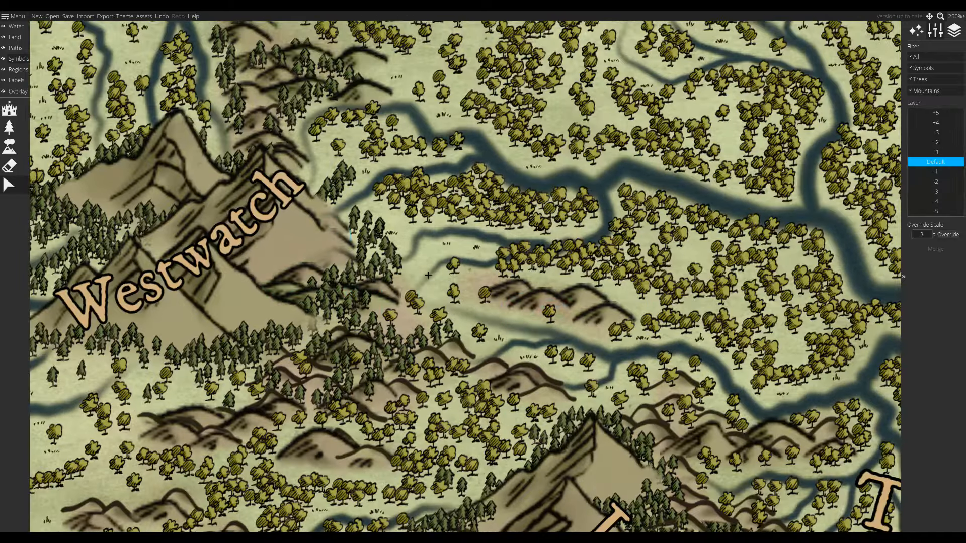
Paint conifer trees over the foothills along the eastern side of the Westwatch mountains.
click(9, 127)
click(401, 285)
click(418, 268)
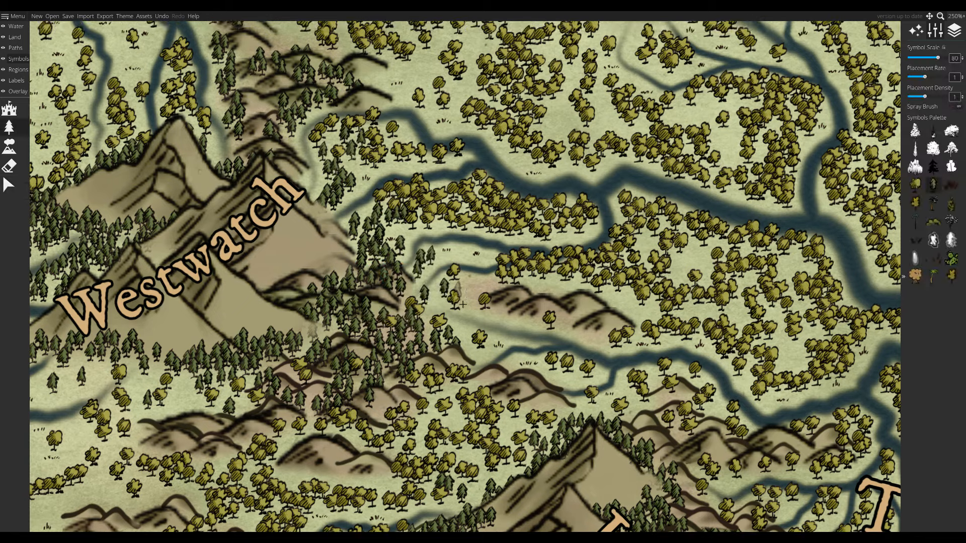
click(473, 299)
click(434, 305)
drag(433, 314, 478, 300)
click(363, 322)
Rearrange the hills southeast of Westwatch and clear stray trees around them.
click(9, 185)
drag(275, 298, 337, 262)
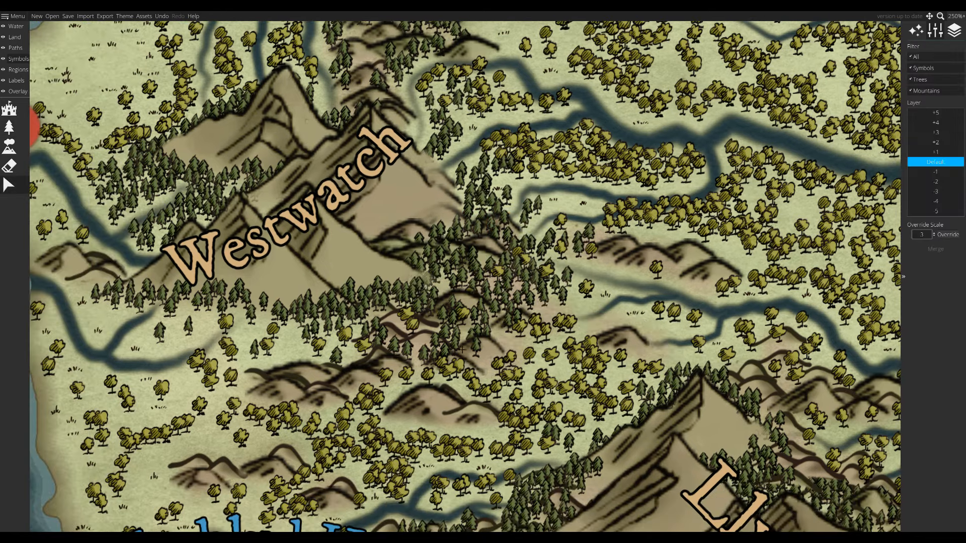
key(Delete)
key(Delete)
key(ctrl+z)
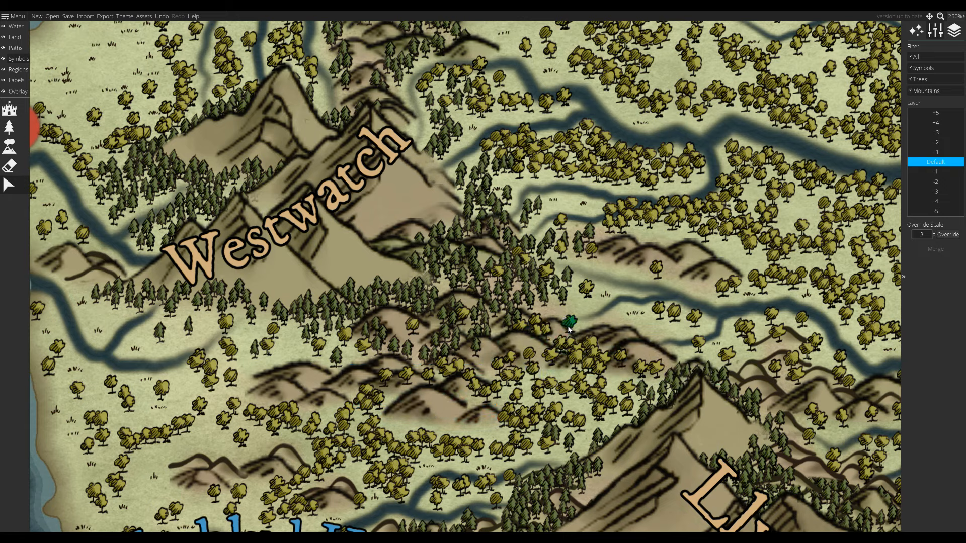
Fill the hills between the Westwatch and Llyn Morr mountains with conifer trees.
click(9, 126)
mouse_move(654, 375)
mouse_down()
mouse_move(611, 425)
mouse_move(546, 448)
mouse_up()
drag(488, 428, 402, 427)
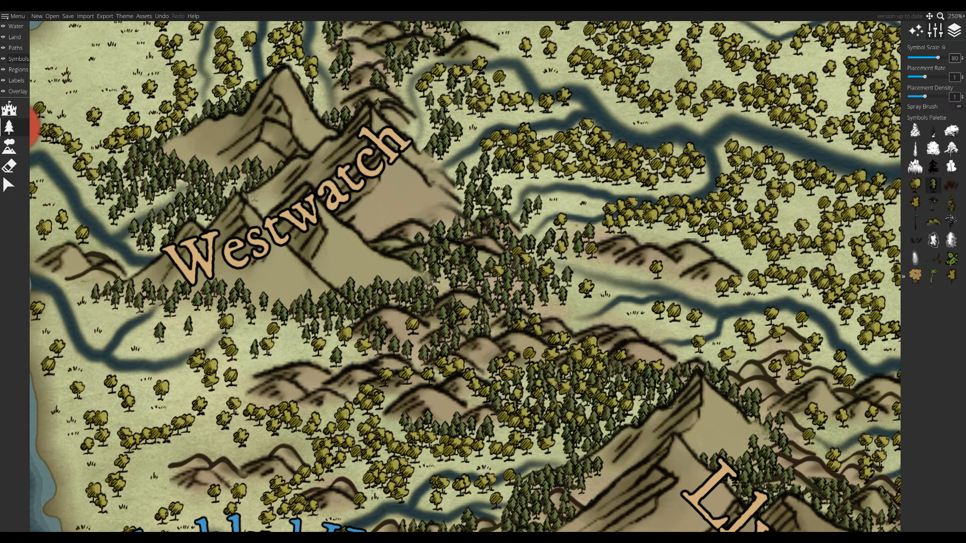
click(9, 185)
drag(406, 374, 399, 388)
click(9, 127)
drag(334, 407, 301, 412)
drag(337, 367, 367, 375)
drag(575, 336, 476, 328)
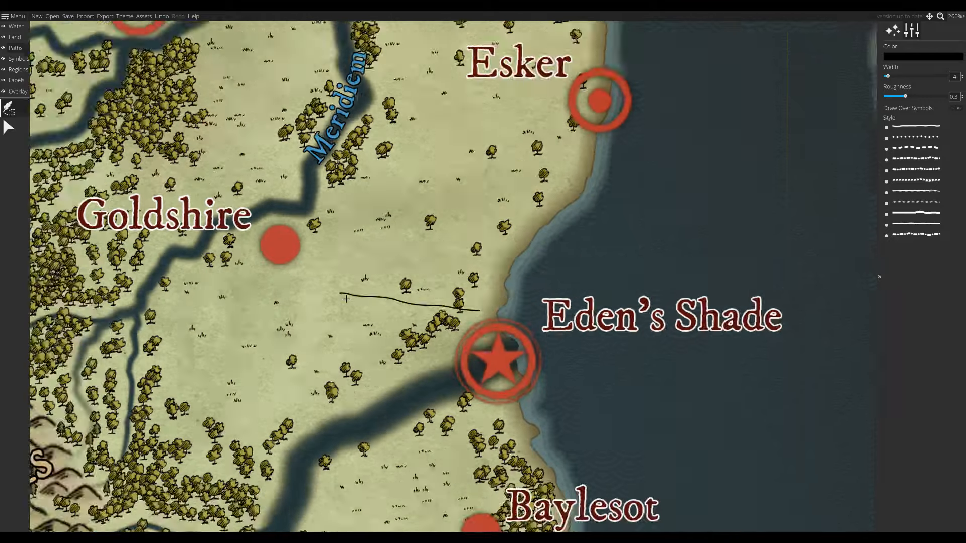
Draw a road from Eden's Shade to Goldshire with roughness 0.2 and give it a dash-and-dot line style.
drag(905, 96, 899, 97)
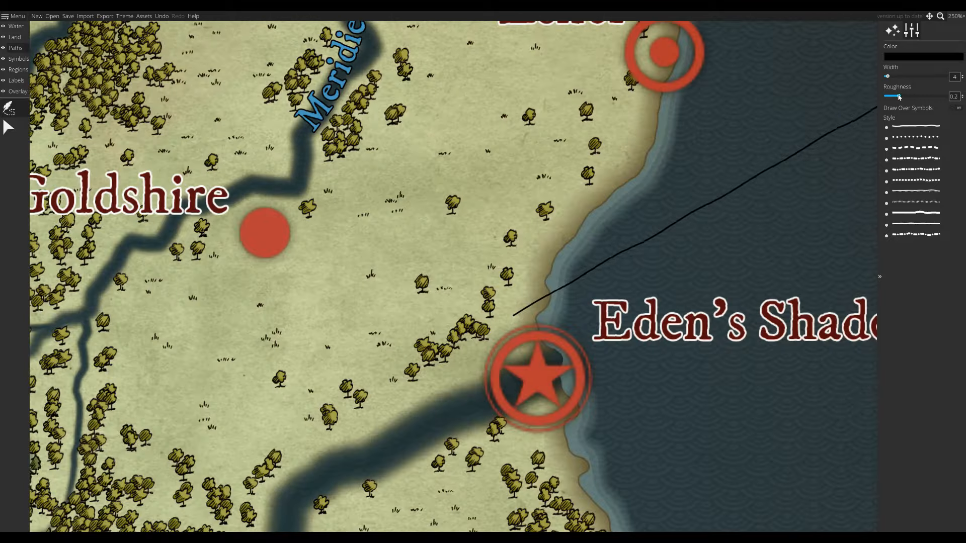
mouse_move(370, 267)
mouse_down()
mouse_move(332, 243)
mouse_move(296, 248)
mouse_up()
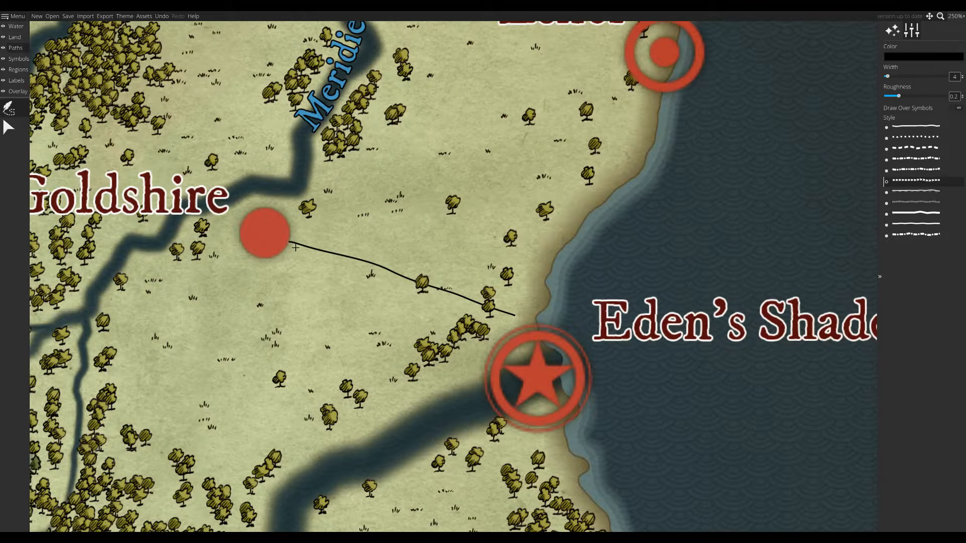
click(9, 128)
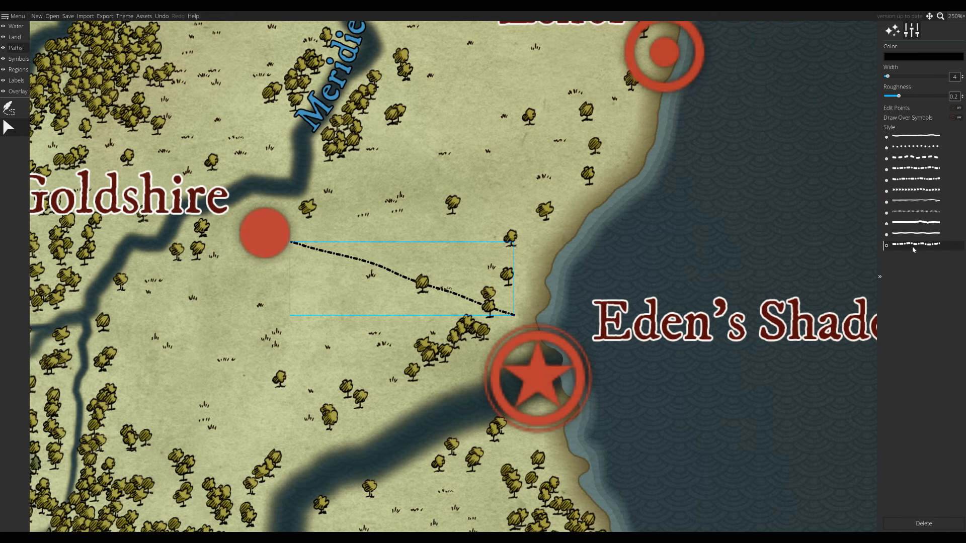
click(926, 182)
Move the trees off the Goldshire road and adjust its path points so its end meets Eden's Shade.
scroll(322, 322, up, 5)
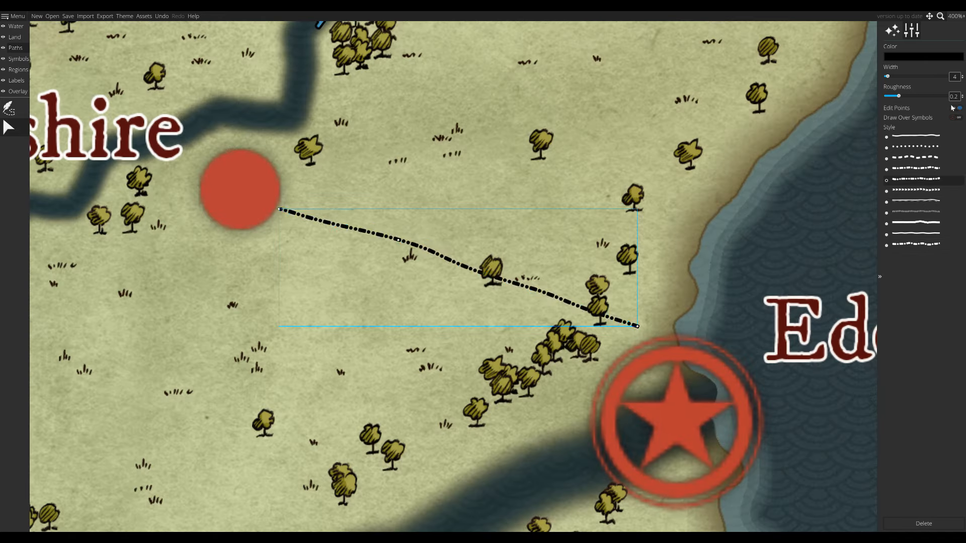
click(19, 58)
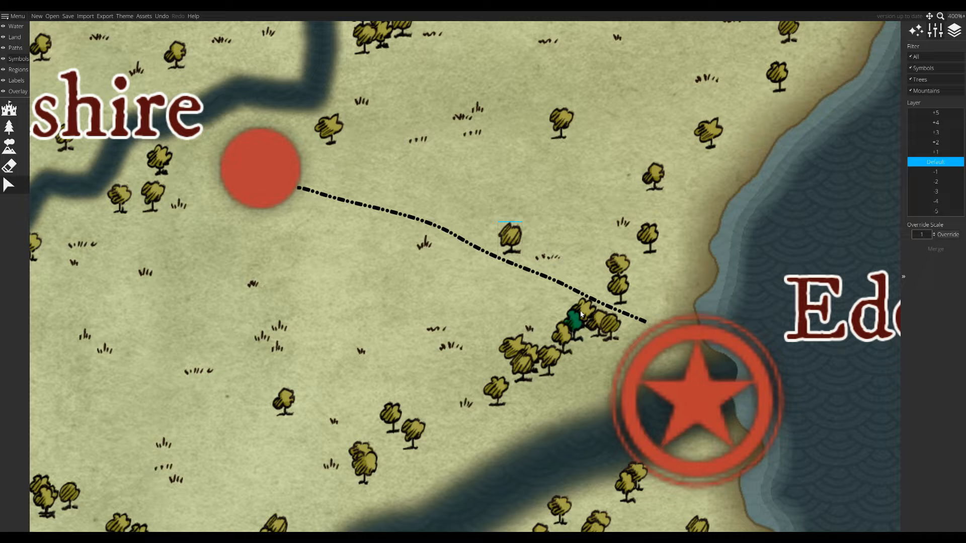
click(596, 309)
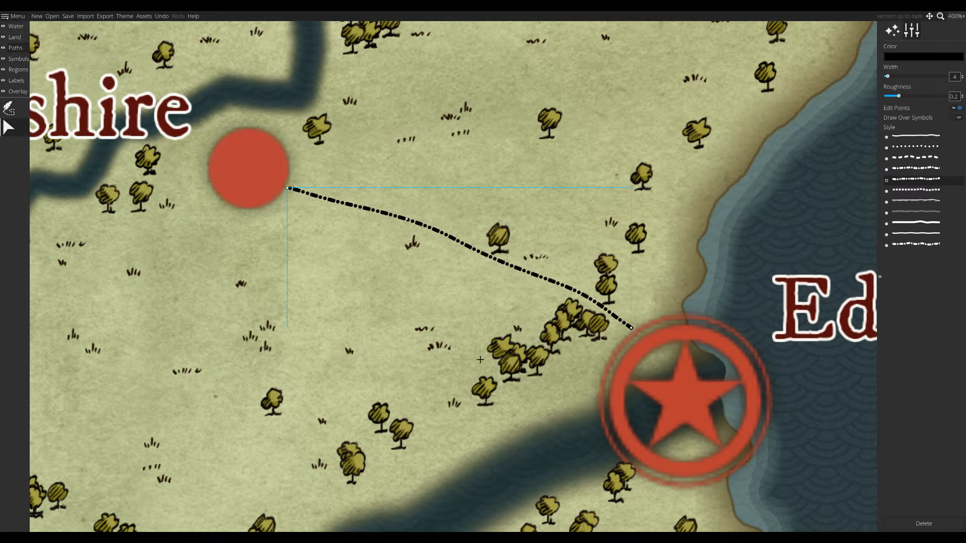
Draw a road in the same dash-and-dot style along the coast from Eden's Shade north to Esker.
click(9, 108)
scroll(241, 166, down, 5)
scroll(483, 432, up, 5)
mouse_move(405, 121)
mouse_down()
mouse_move(528, 337)
mouse_move(529, 440)
mouse_up()
mouse_move(528, 441)
mouse_down()
mouse_move(453, 248)
mouse_move(481, 293)
mouse_up()
drag(481, 293, 687, 437)
scroll(505, 469, down, 5)
scroll(452, 307, up, 2)
drag(451, 307, 338, 468)
scroll(431, 343, up, 5)
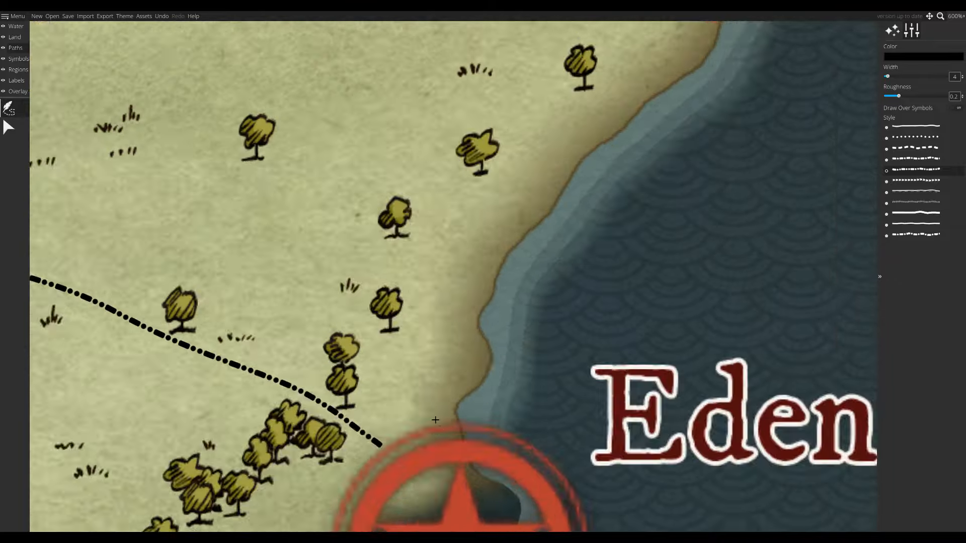
mouse_move(459, 422)
mouse_down()
mouse_move(416, 356)
mouse_move(527, 220)
mouse_up()
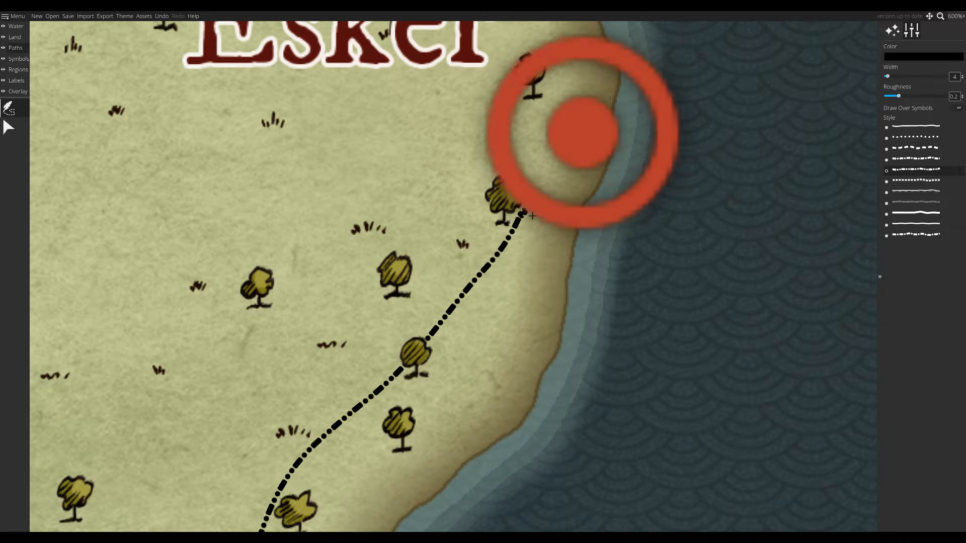